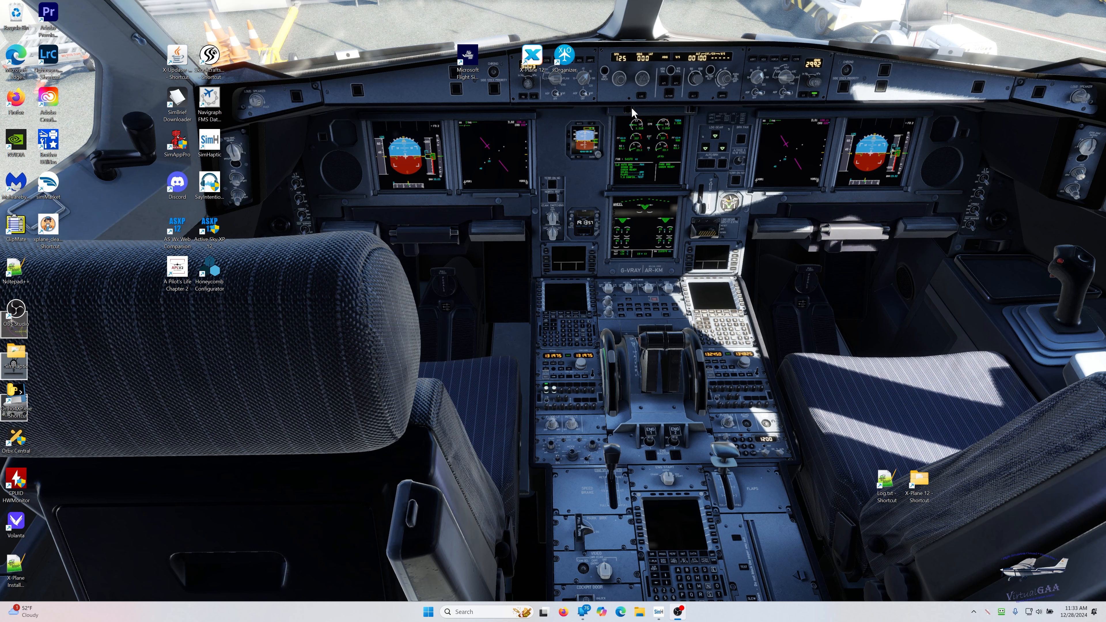
- Launch X-Plane 12 and start a new flight with the Citation 525 at Teterboro (KTEB)
double_click(531, 55)
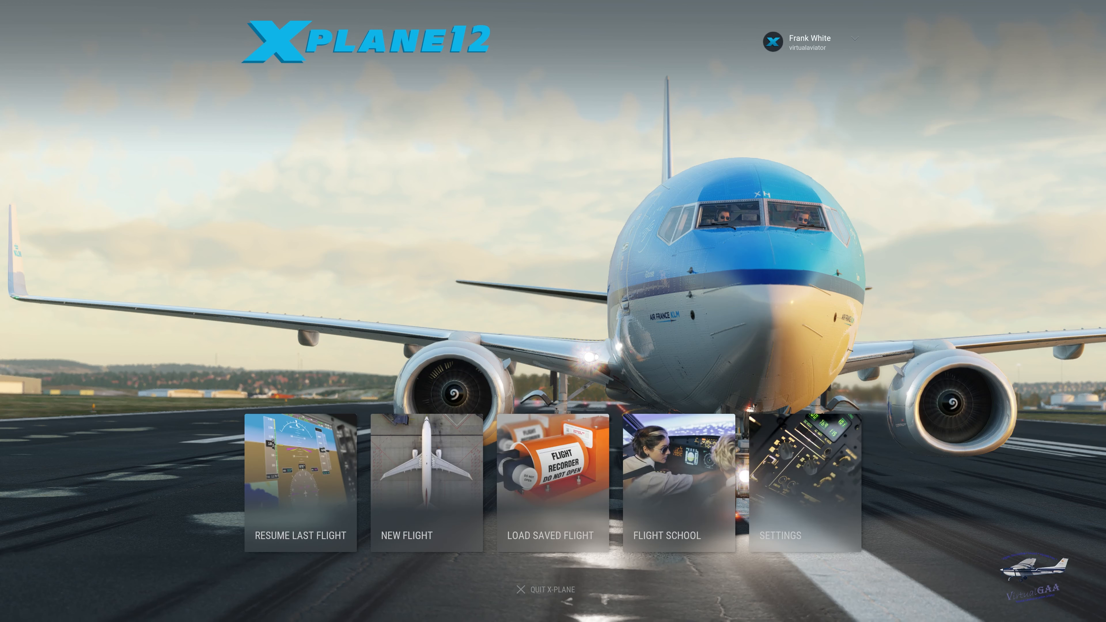
click(426, 479)
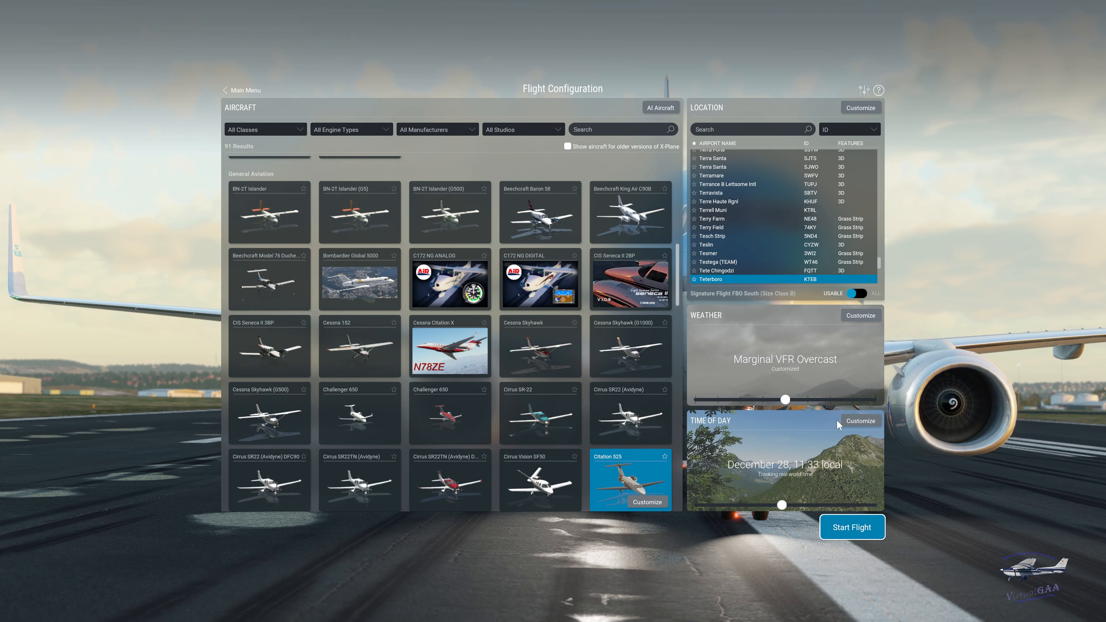
scroll(477, 468, down, 1)
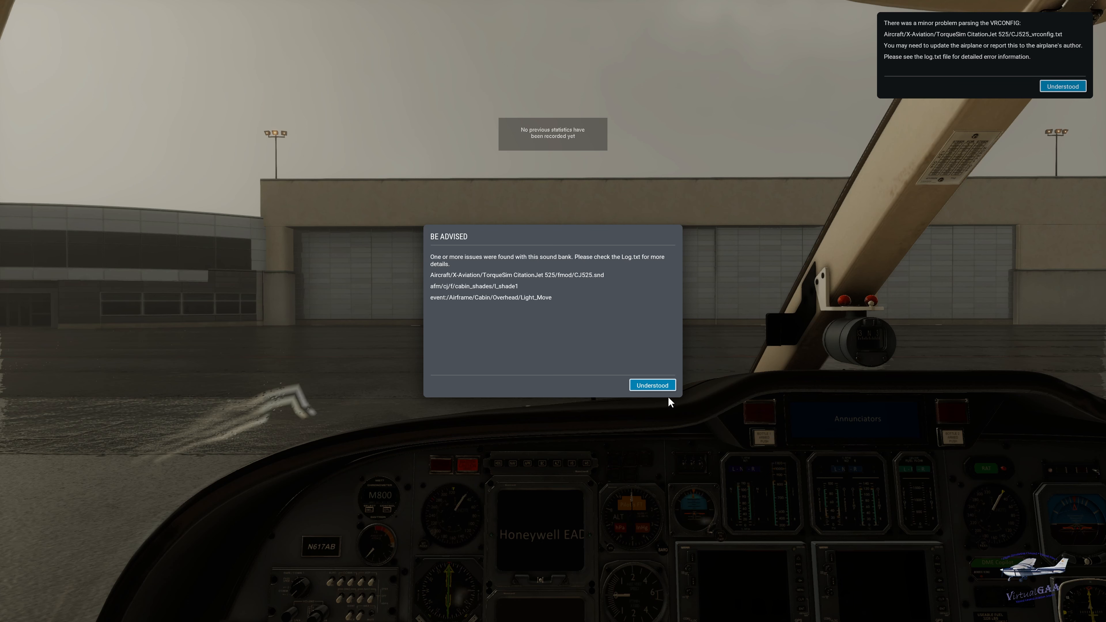
- Dismiss the sound bank advisory and the VRCONFIG parsing notice
click(652, 385)
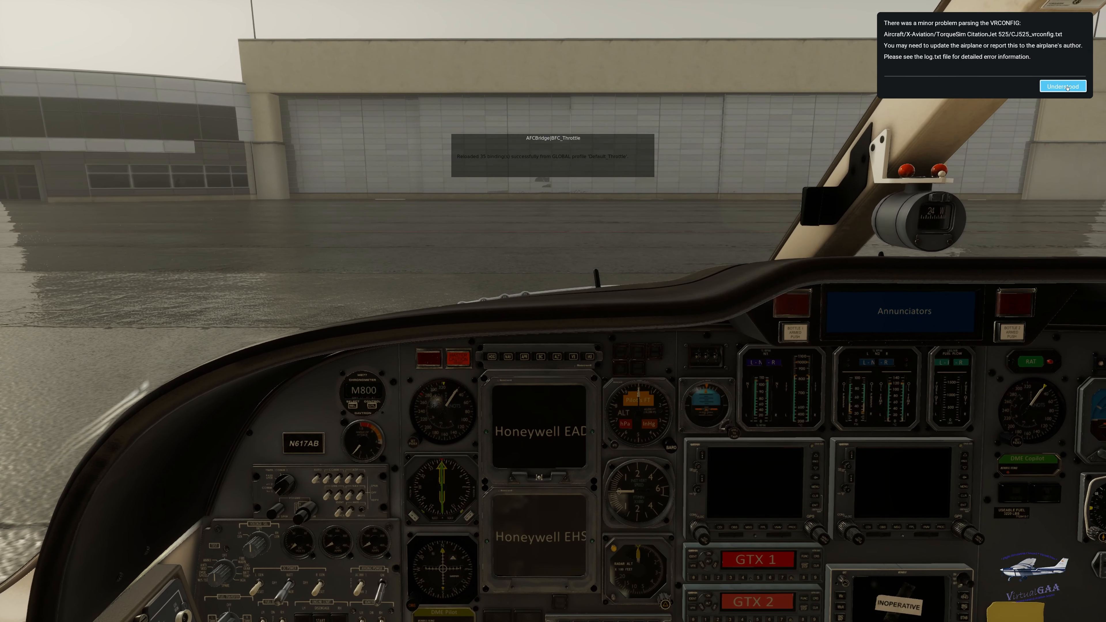
click(1062, 86)
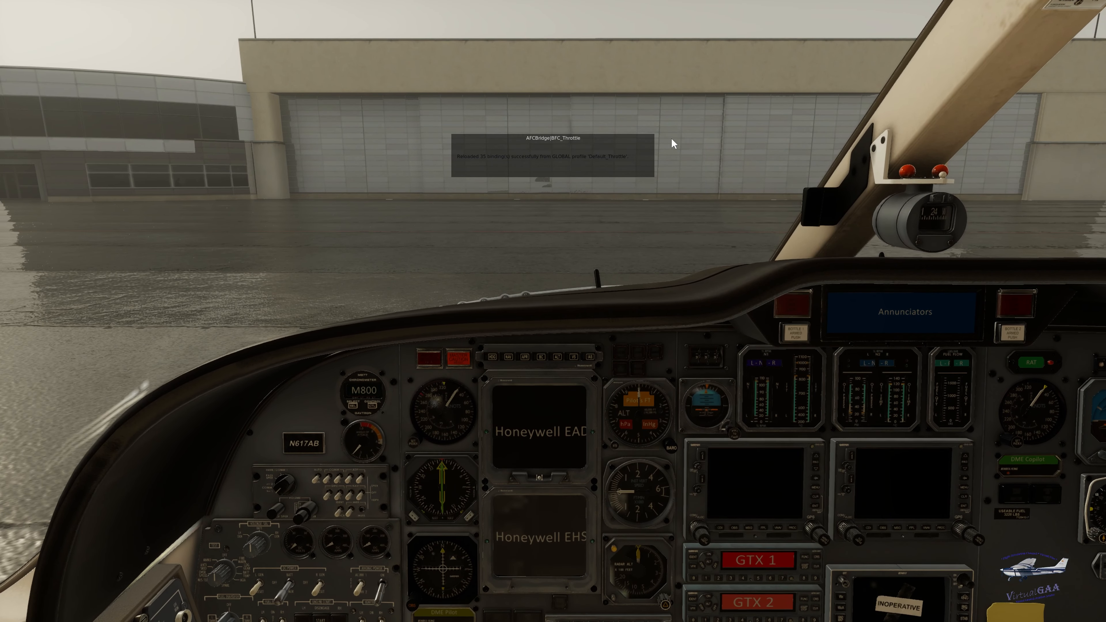
click(638, 139)
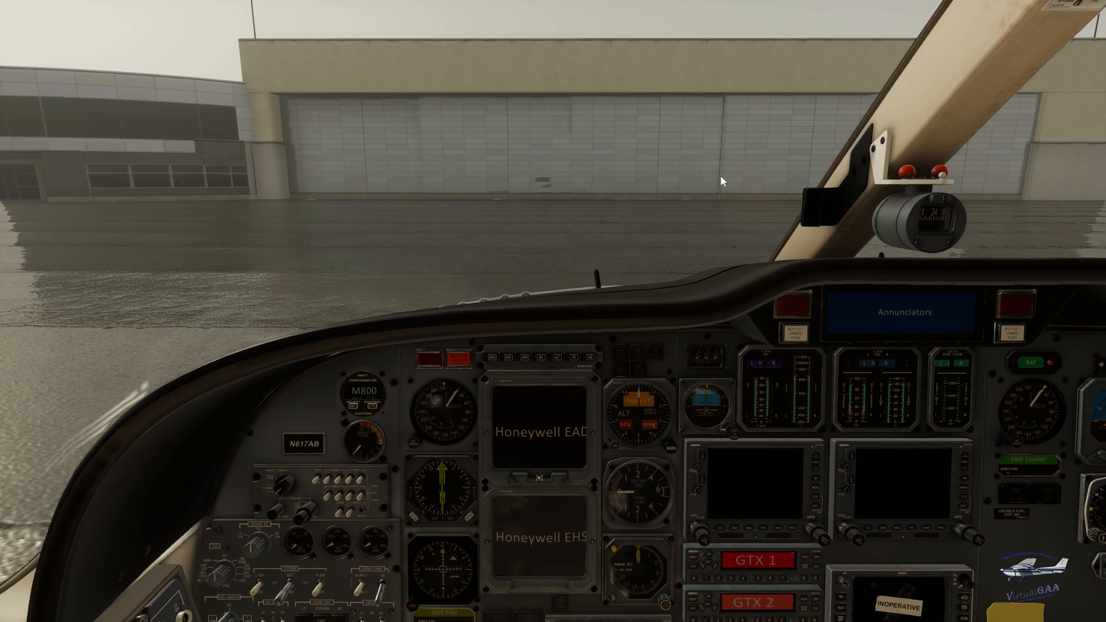
- Examine the Citation's cockpit displays and its exterior from both sides for signs of incorrect loading
drag(549, 357, 548, 364)
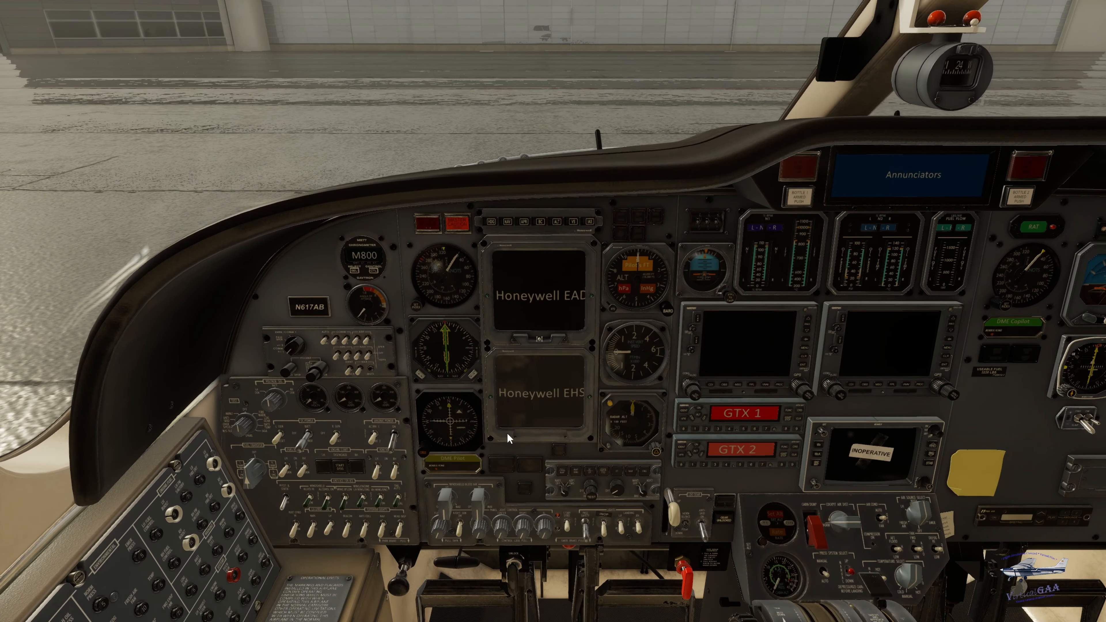
drag(508, 438, 509, 433)
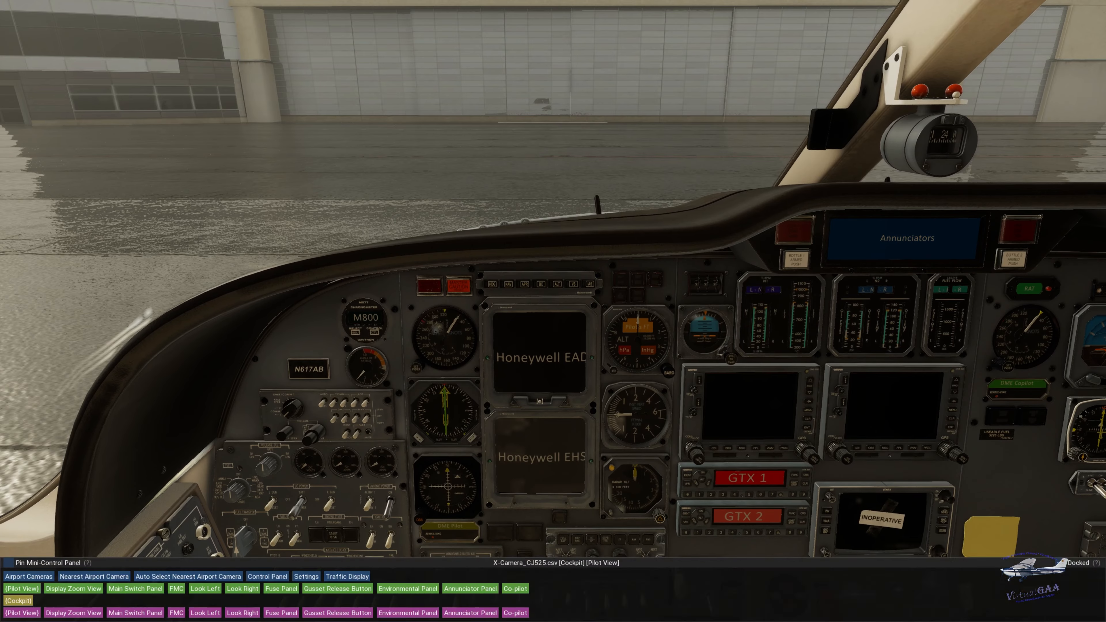
key(End)
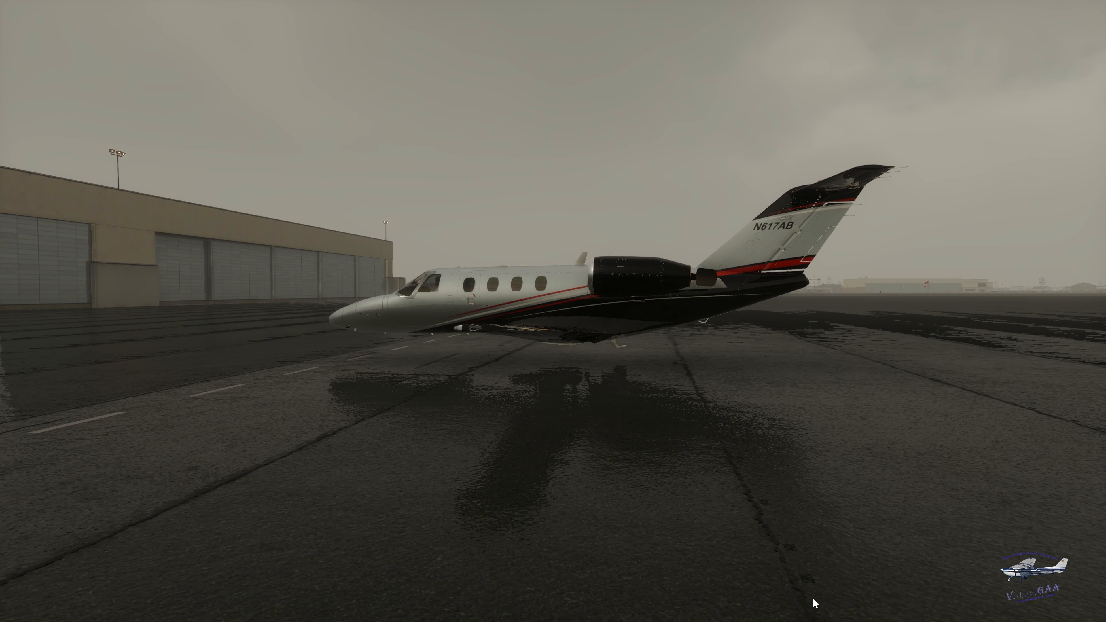
mouse_move(813, 608)
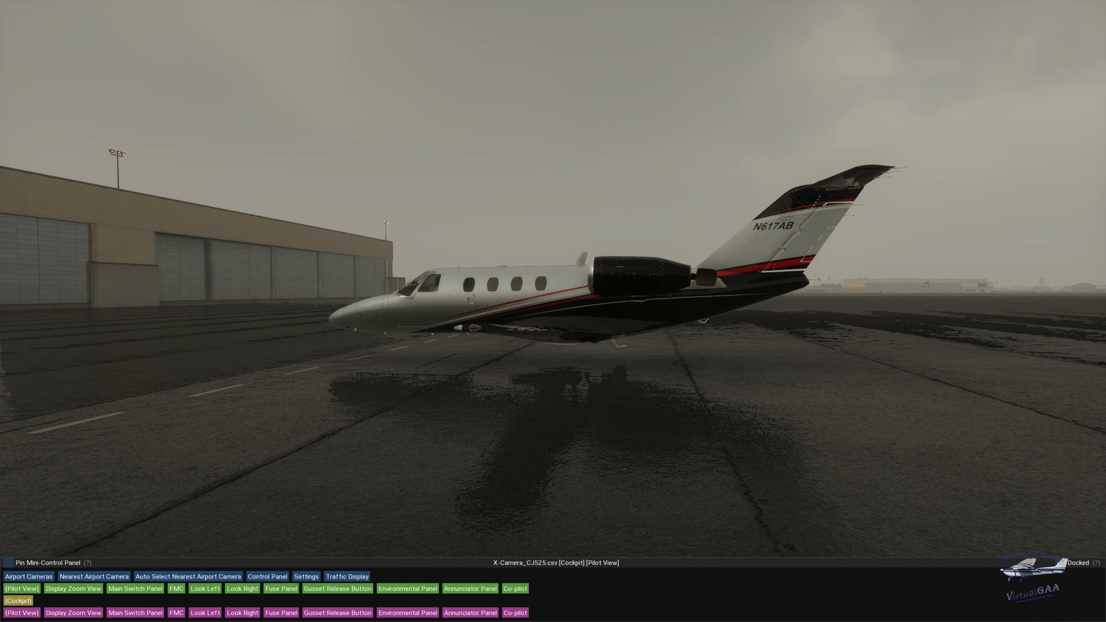
key(equal)
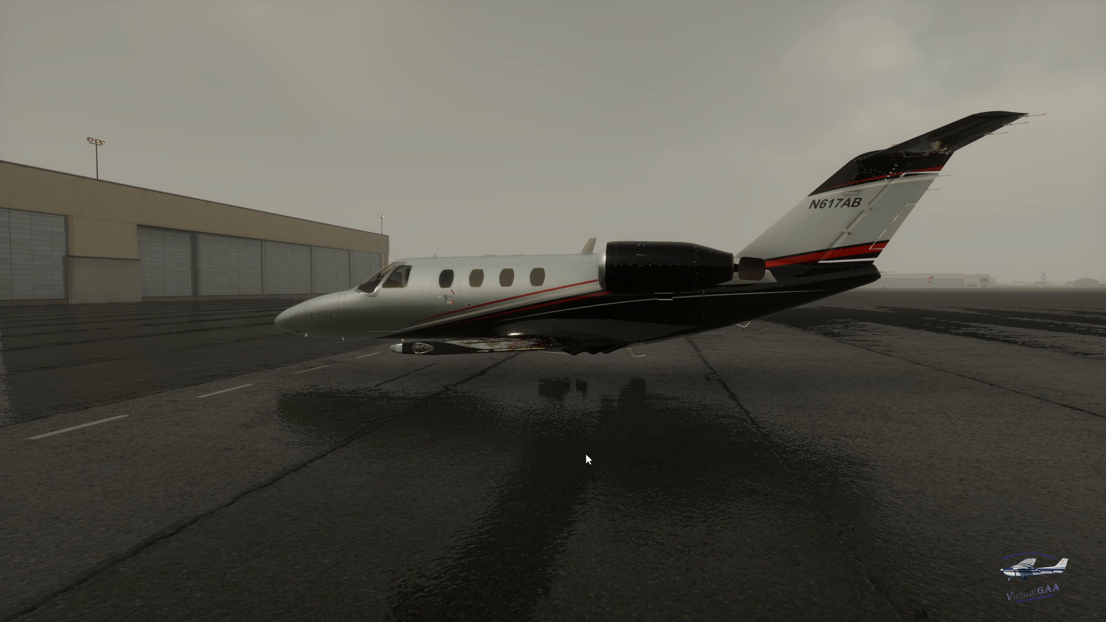
key(Right)
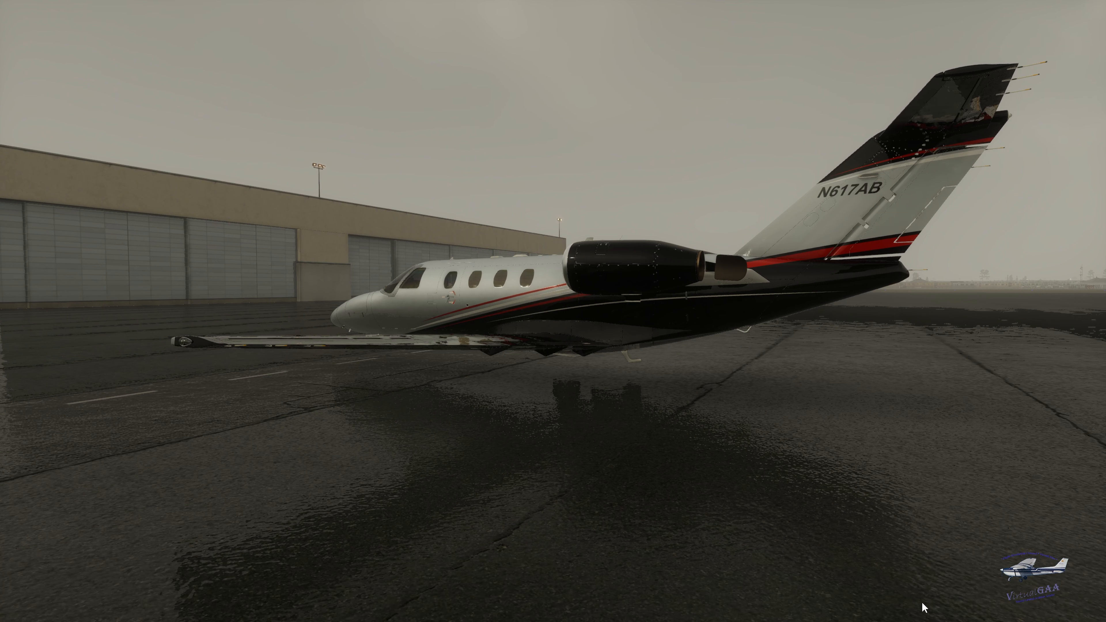
mouse_move(929, 619)
scroll(564, 320, down, 5)
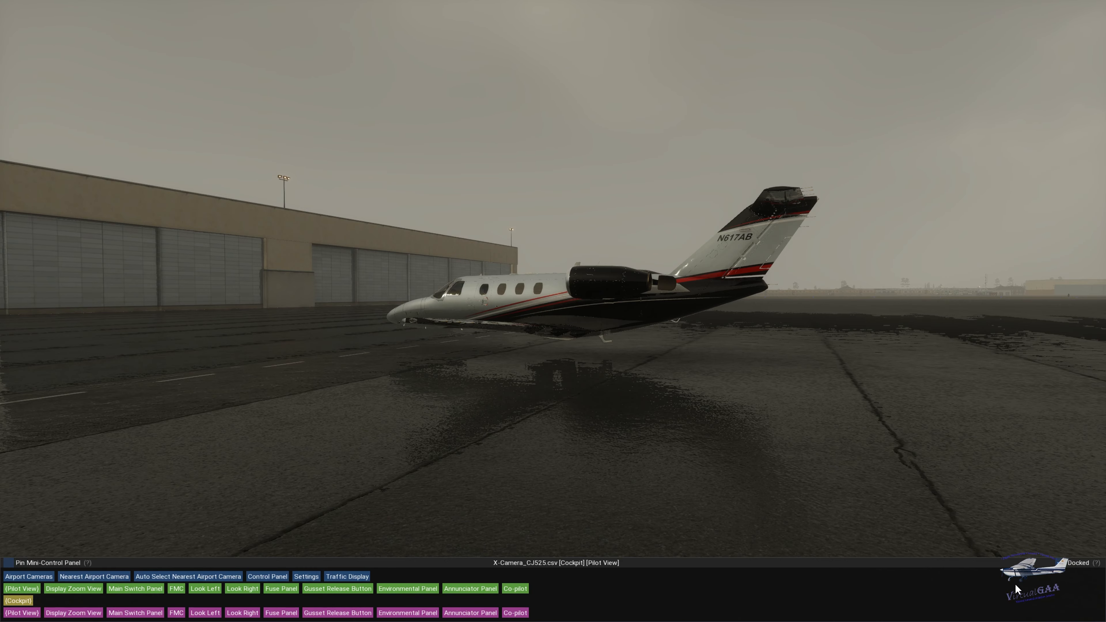
drag(1015, 554, 945, 515)
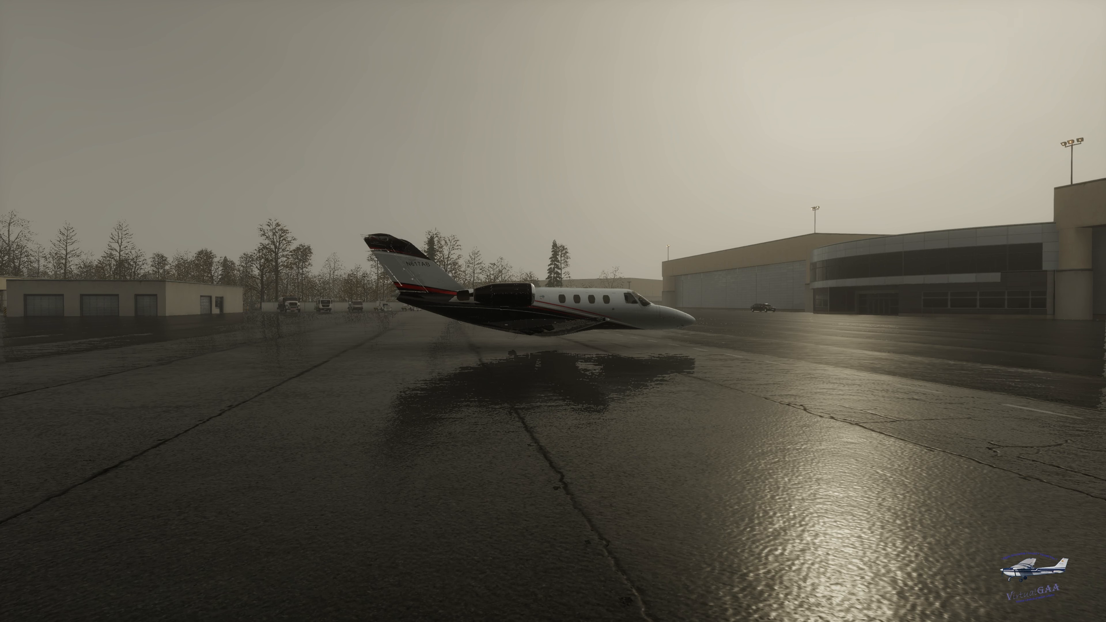
- Quit X-Plane and return to the Windows desktop
mouse_move(554, 620)
key(super)
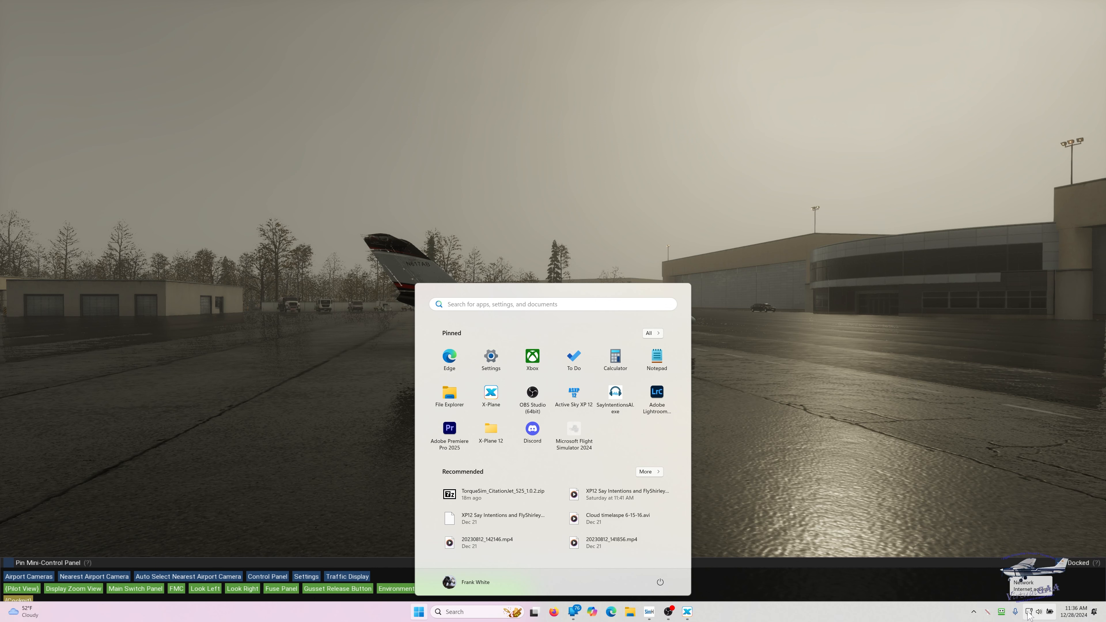
click(973, 613)
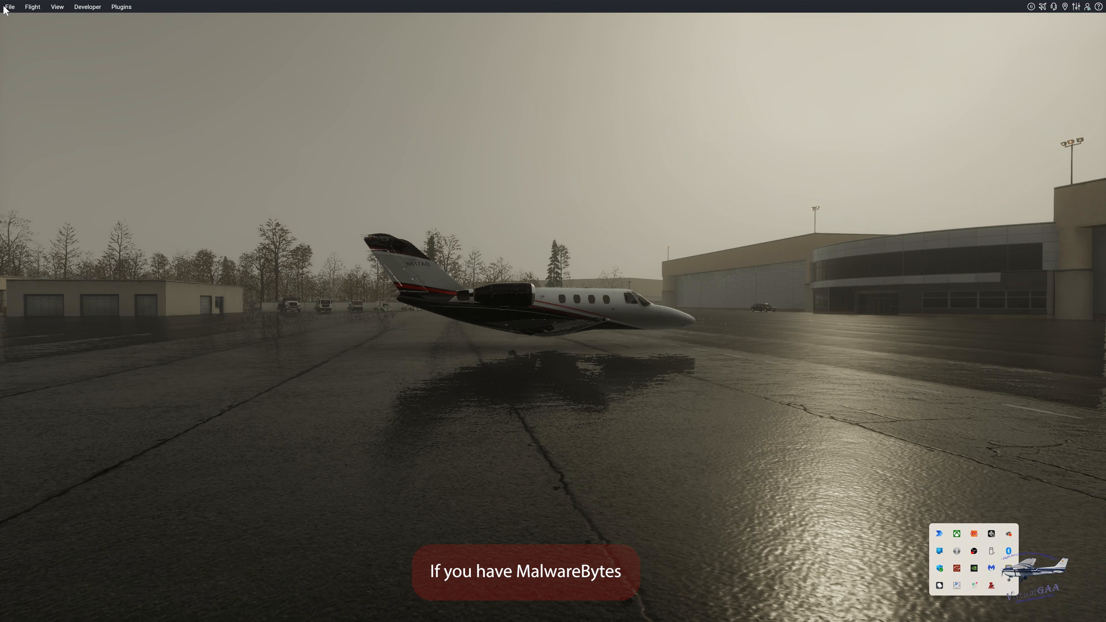
click(7, 8)
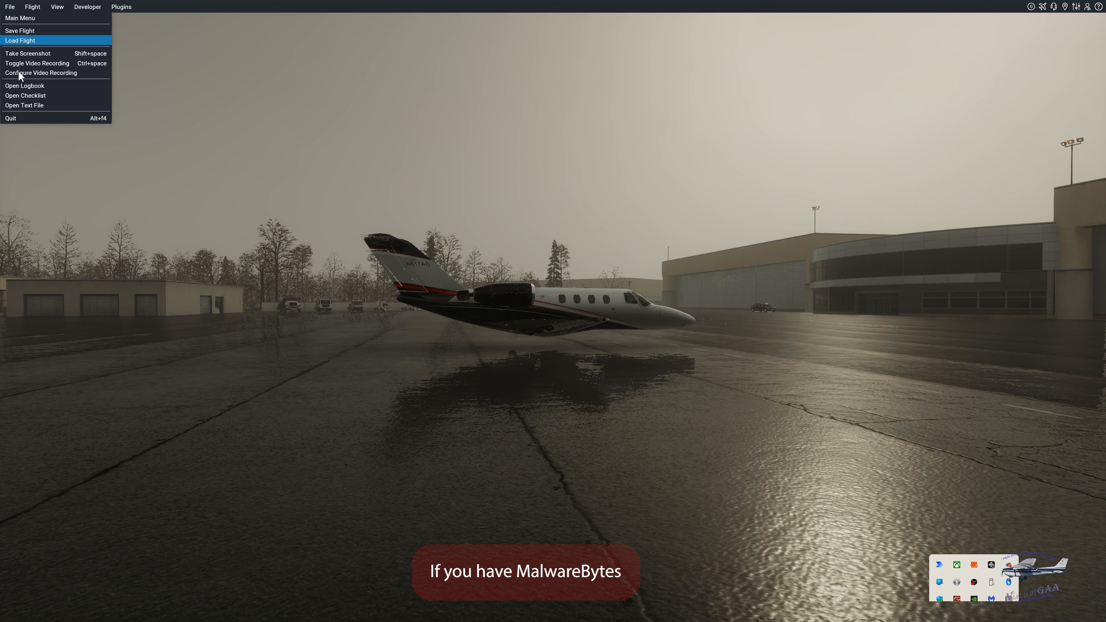
click(25, 116)
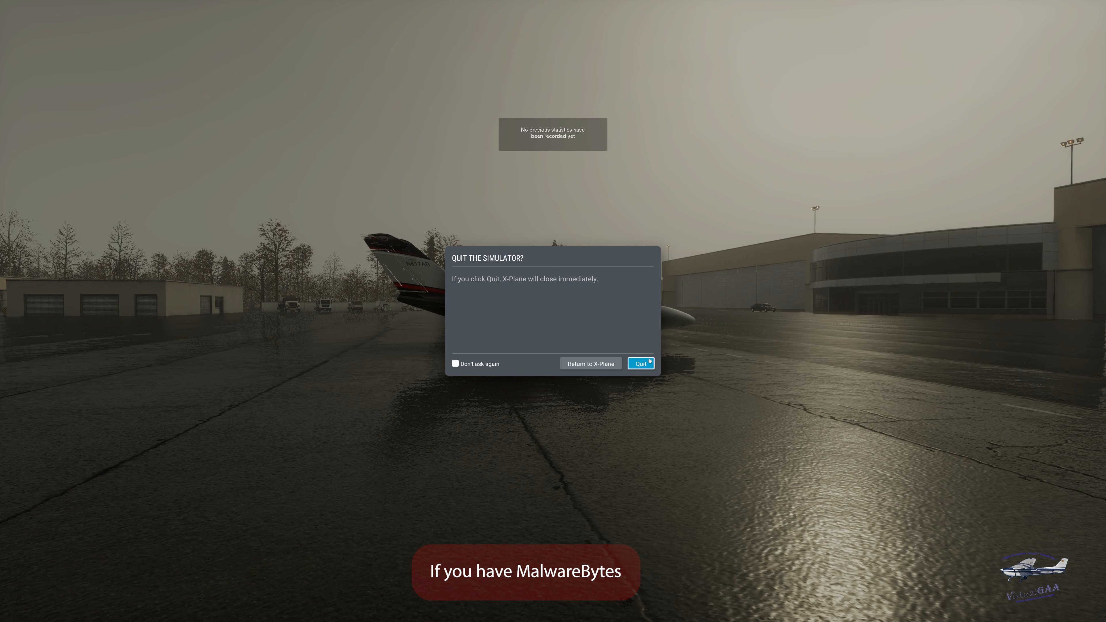
click(640, 363)
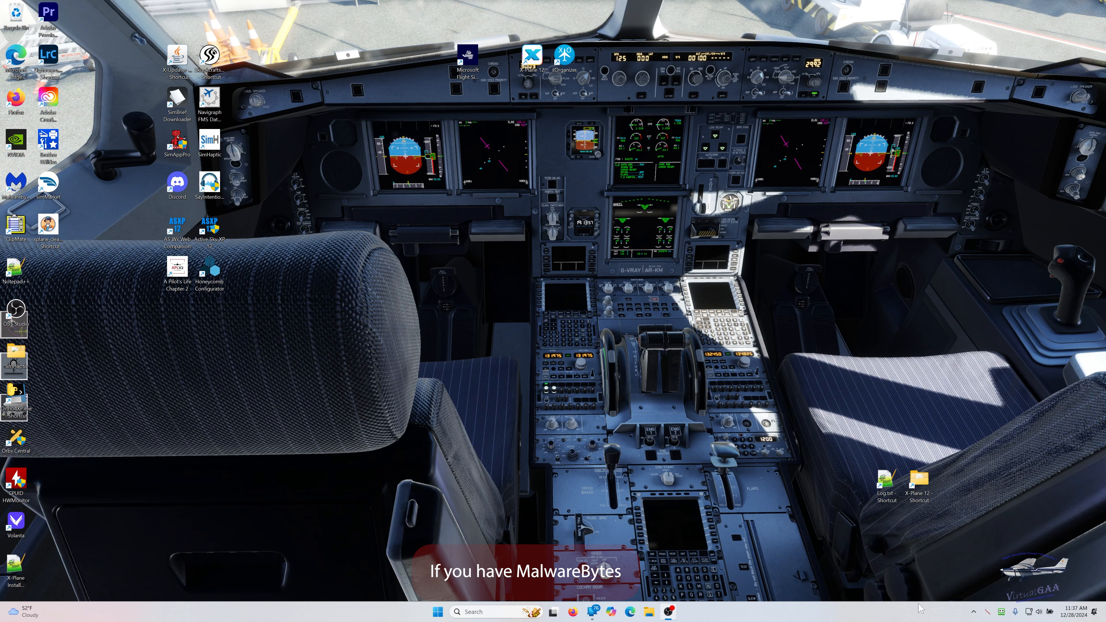
- Open Malwarebytes and display the allow list from its Scan and detections settings
click(973, 614)
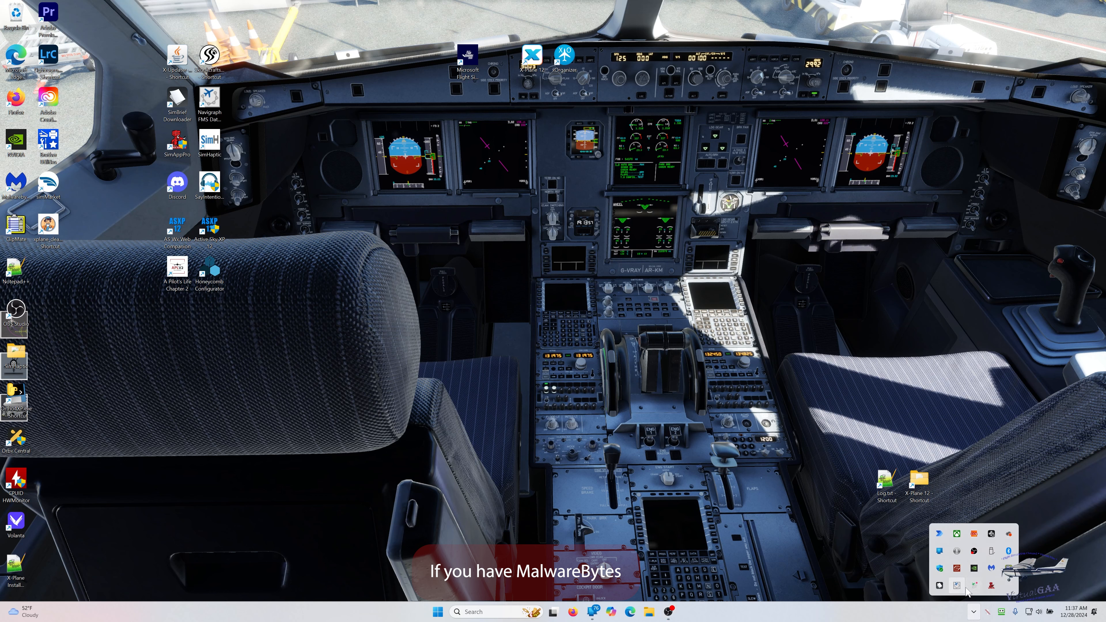
click(990, 568)
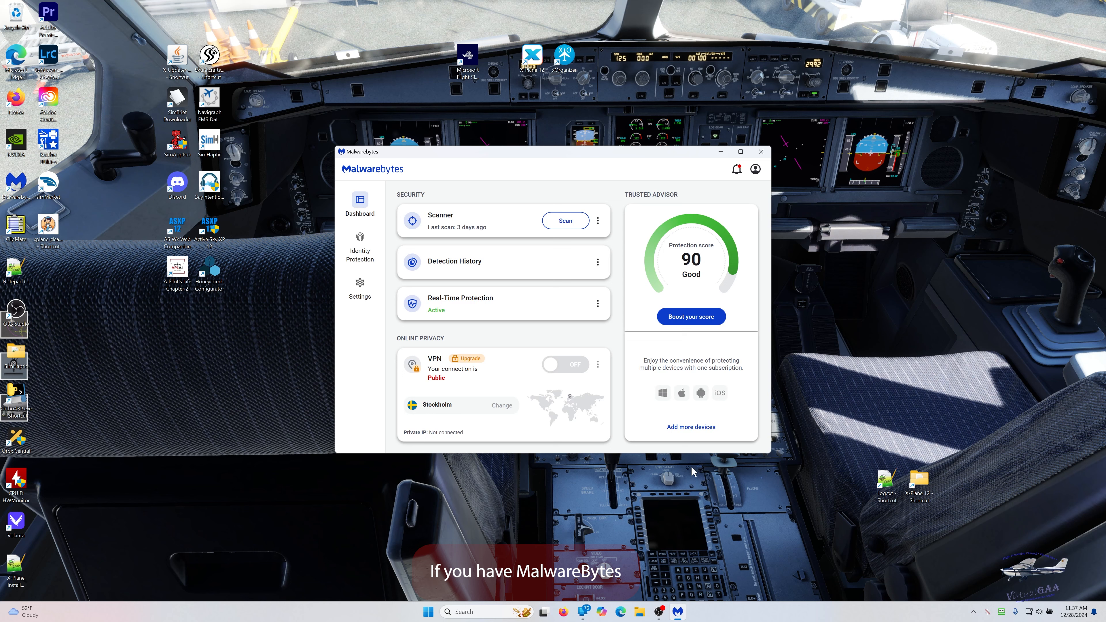
click(364, 240)
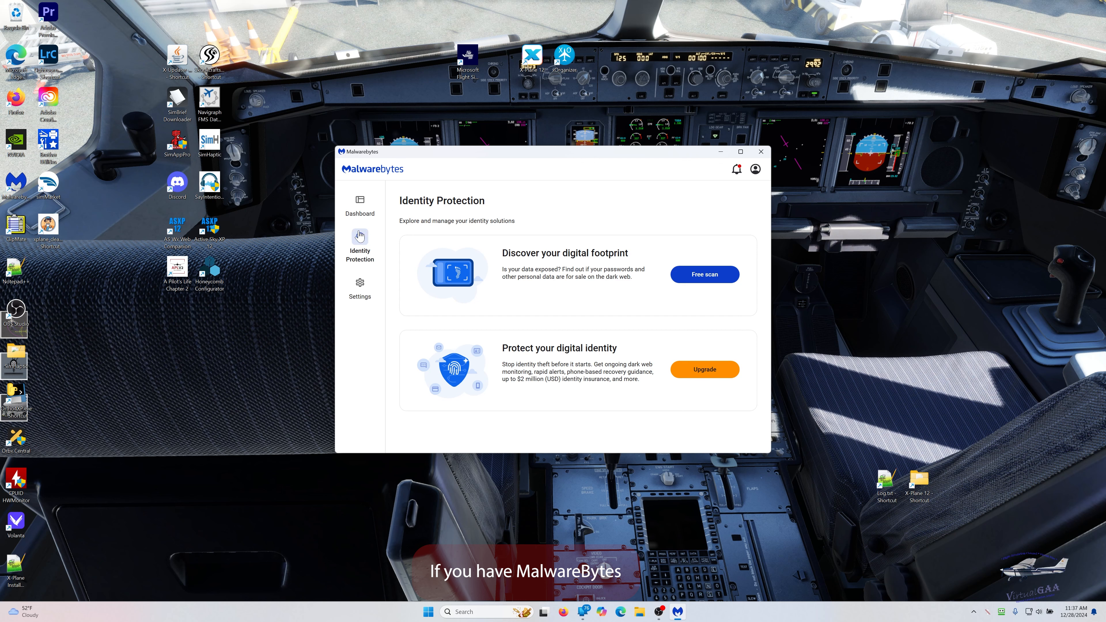
click(364, 291)
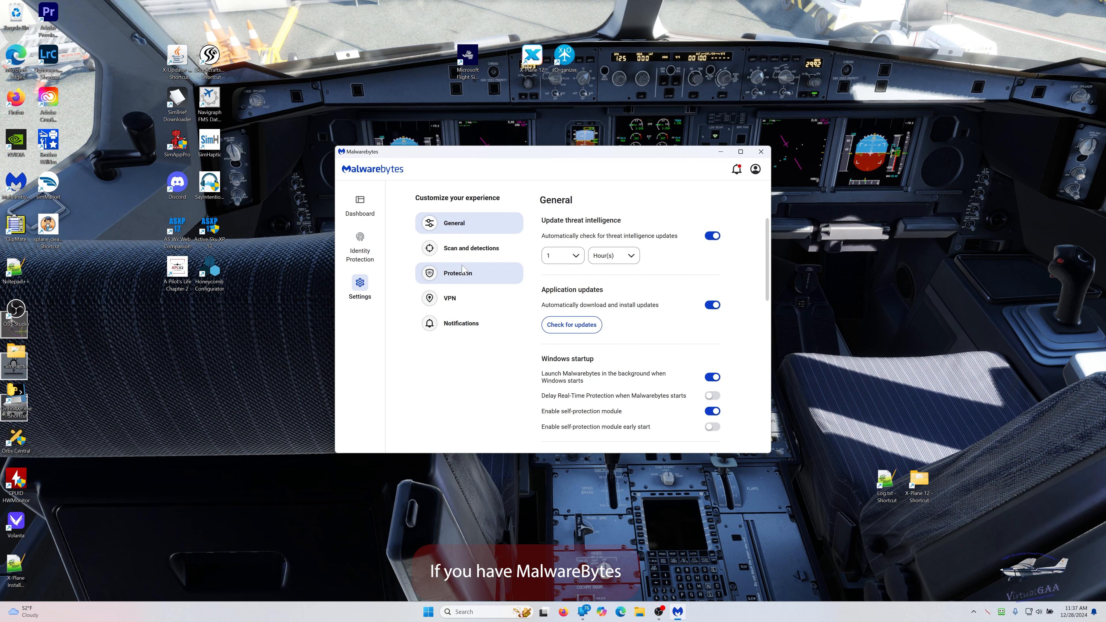
click(514, 251)
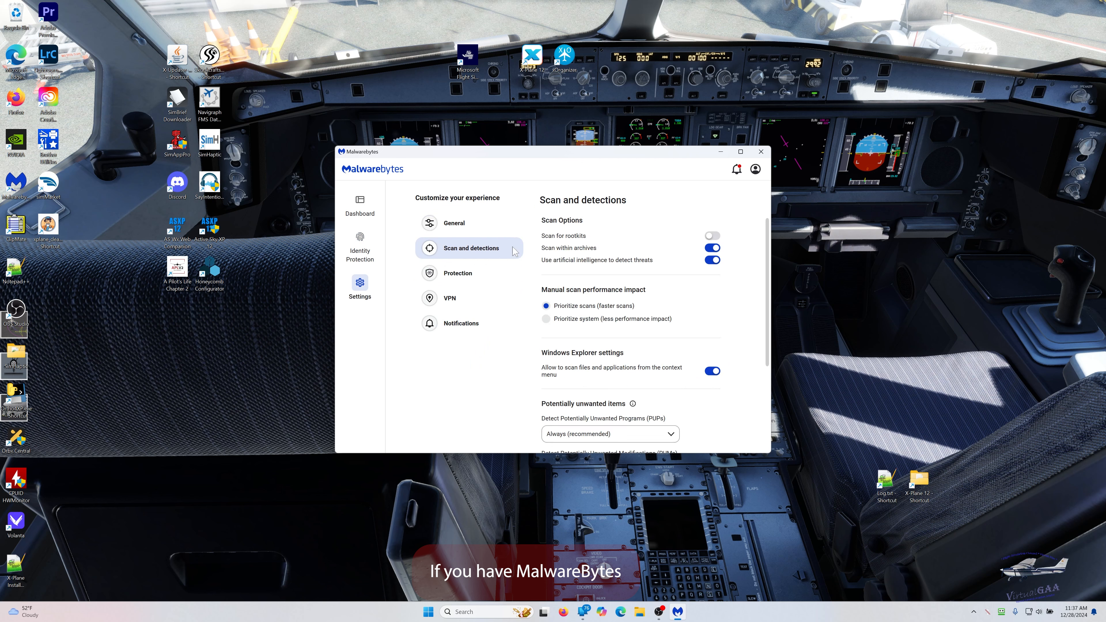
scroll(699, 370, down, 3)
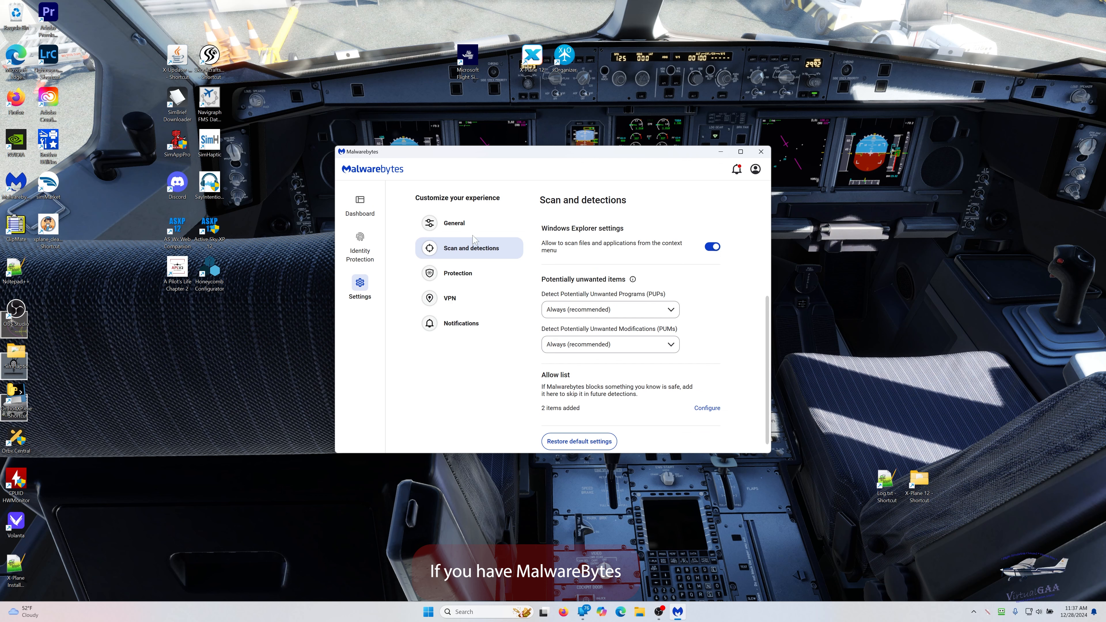
click(702, 410)
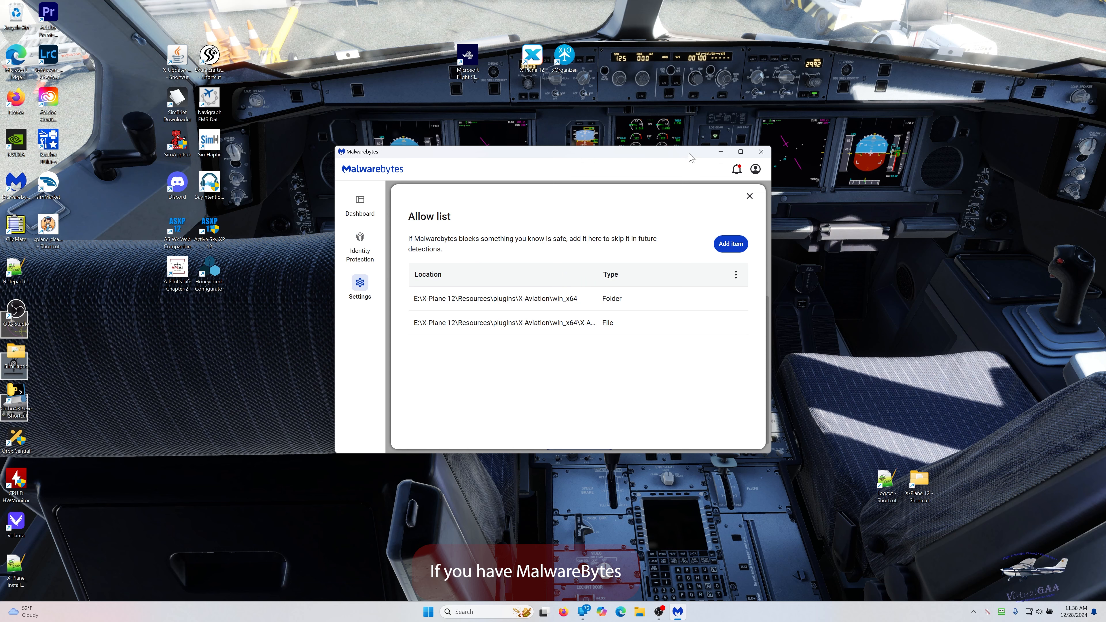
- Reopen the allow list to review the item types that can be added, and close Malwarebytes without adding one
click(749, 196)
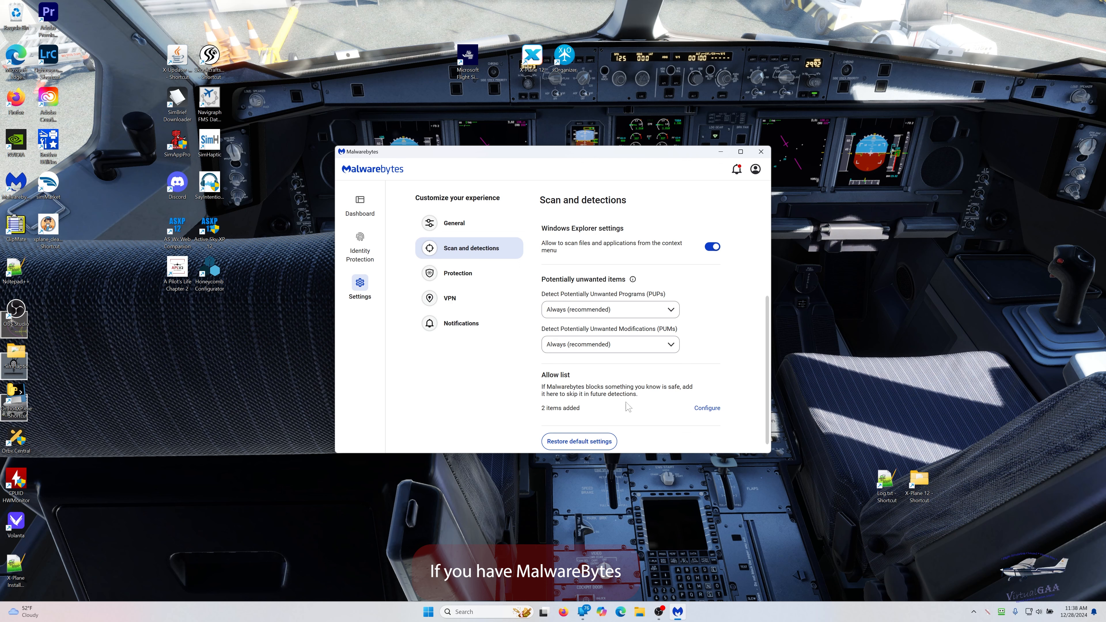
click(707, 408)
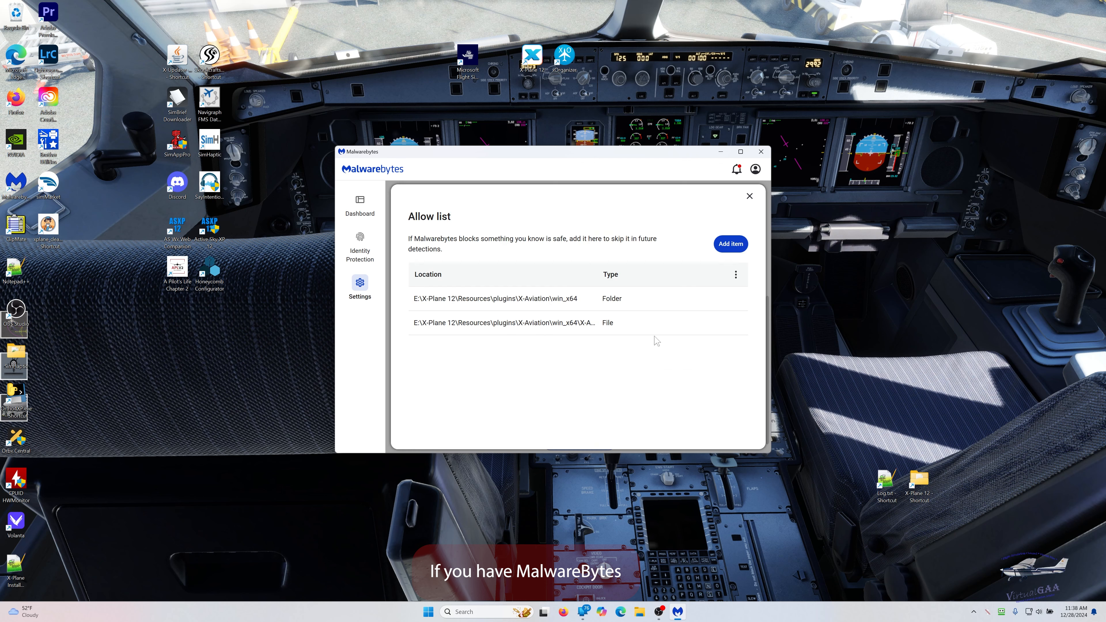
click(731, 246)
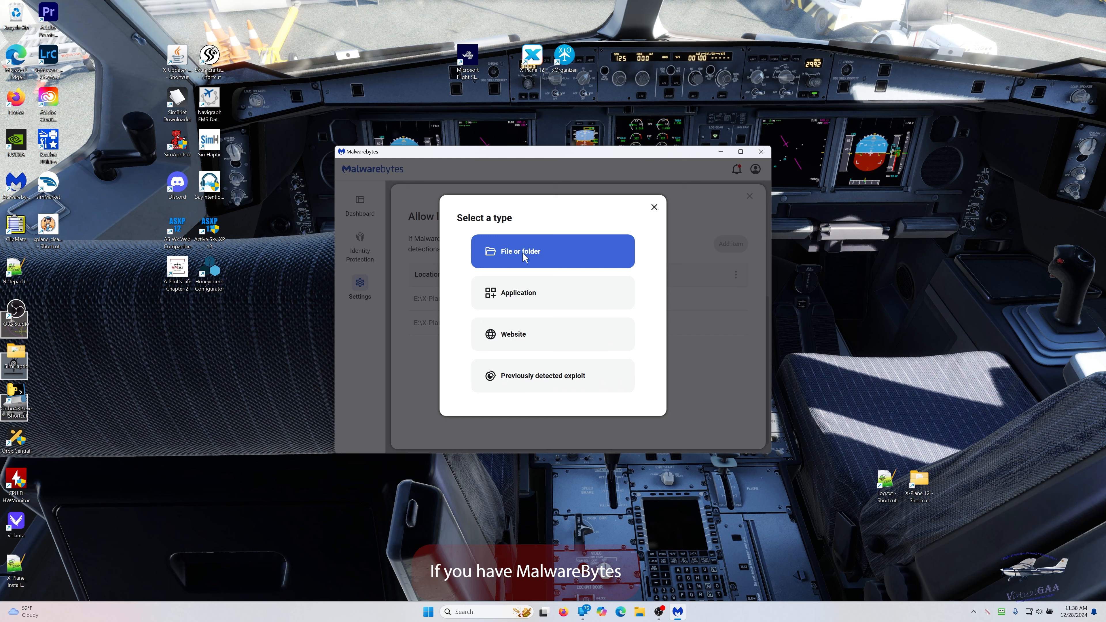
click(655, 208)
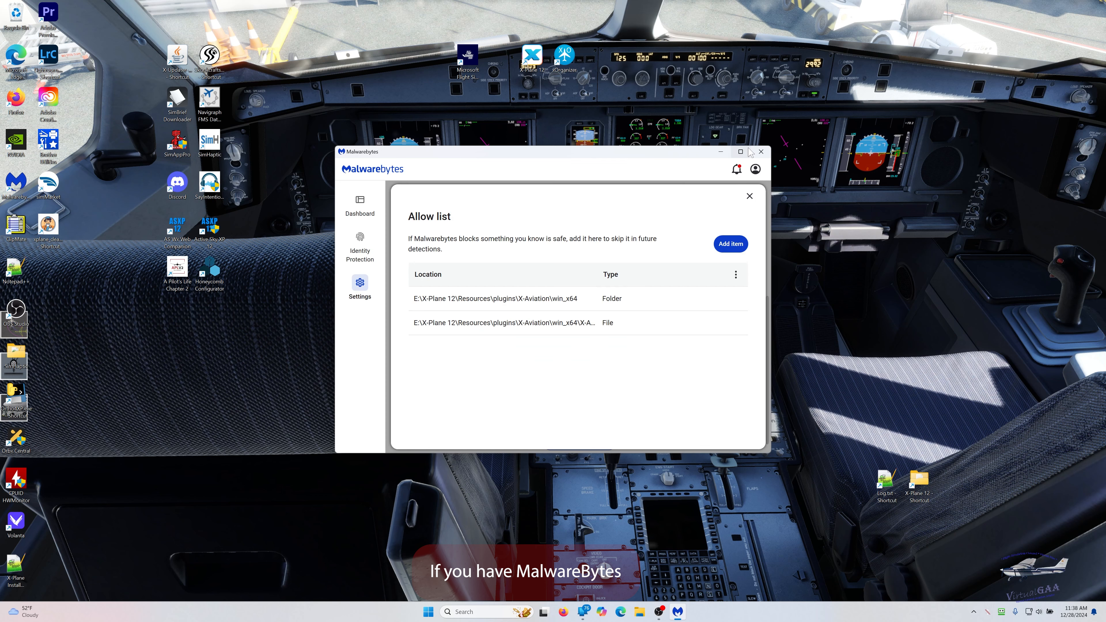
click(761, 151)
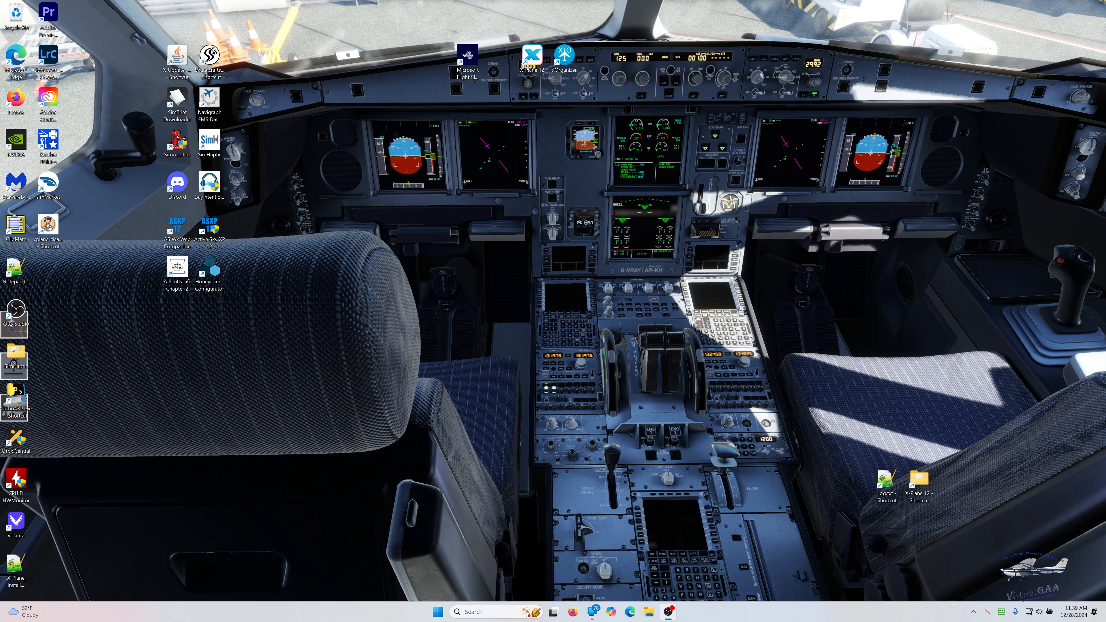
- Check the running background apps, relaunch X-Plane 12 and start a new flight with the Citation 525 at Teterboro
click(973, 612)
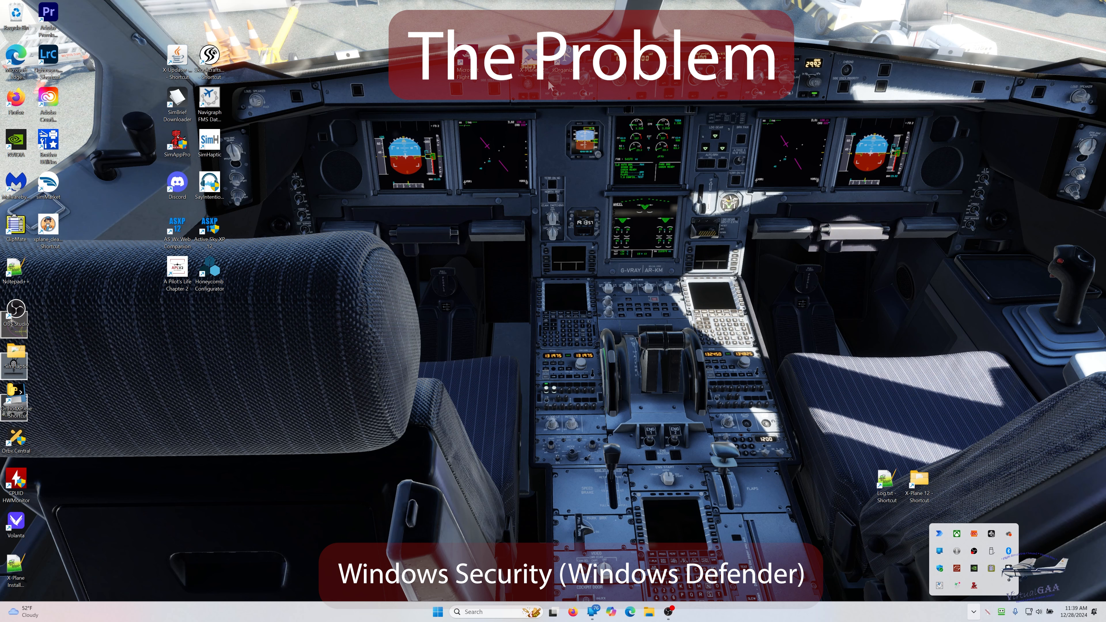
double_click(530, 58)
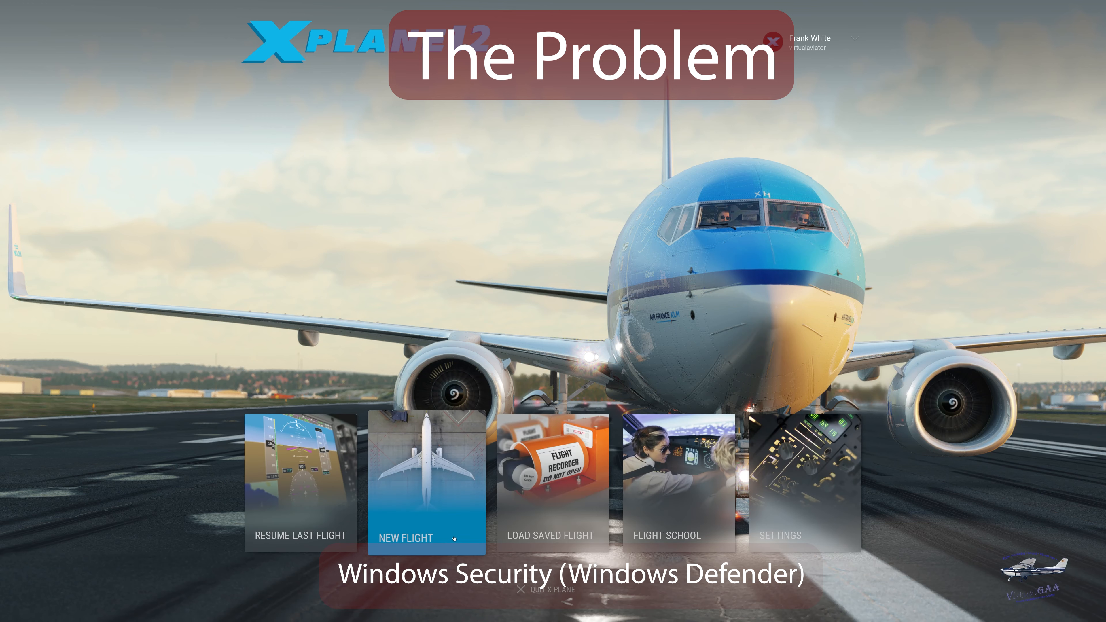
click(424, 525)
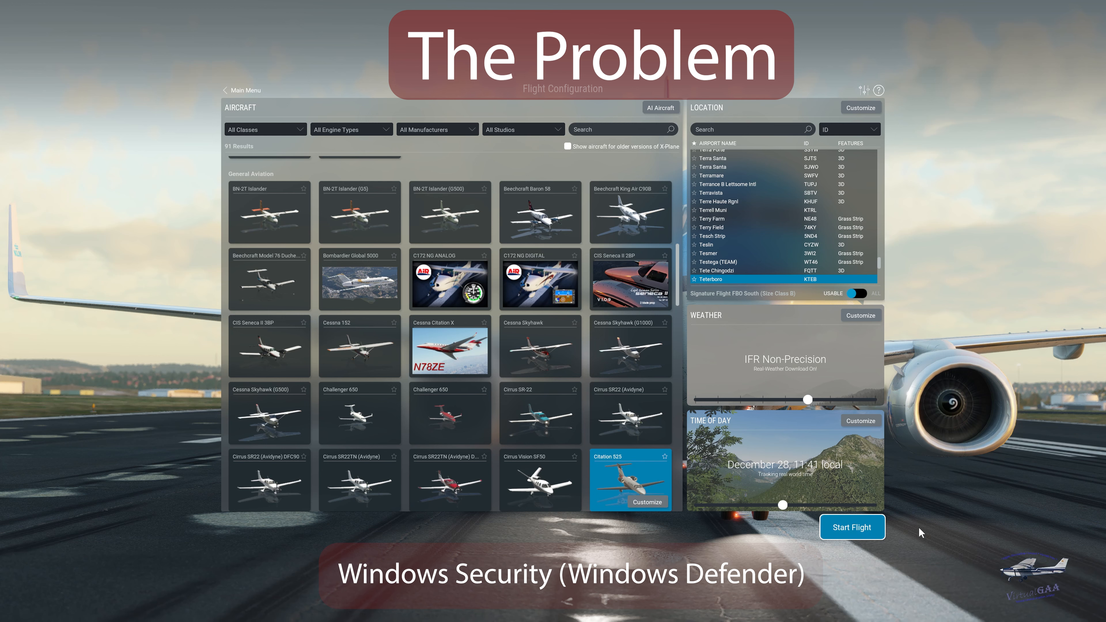
click(852, 527)
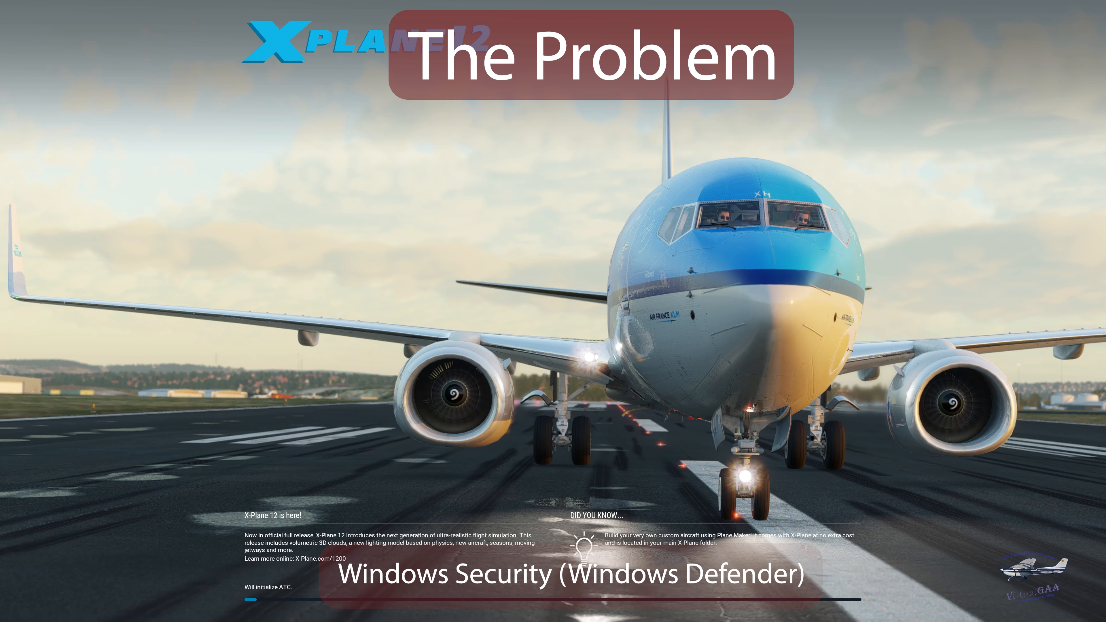
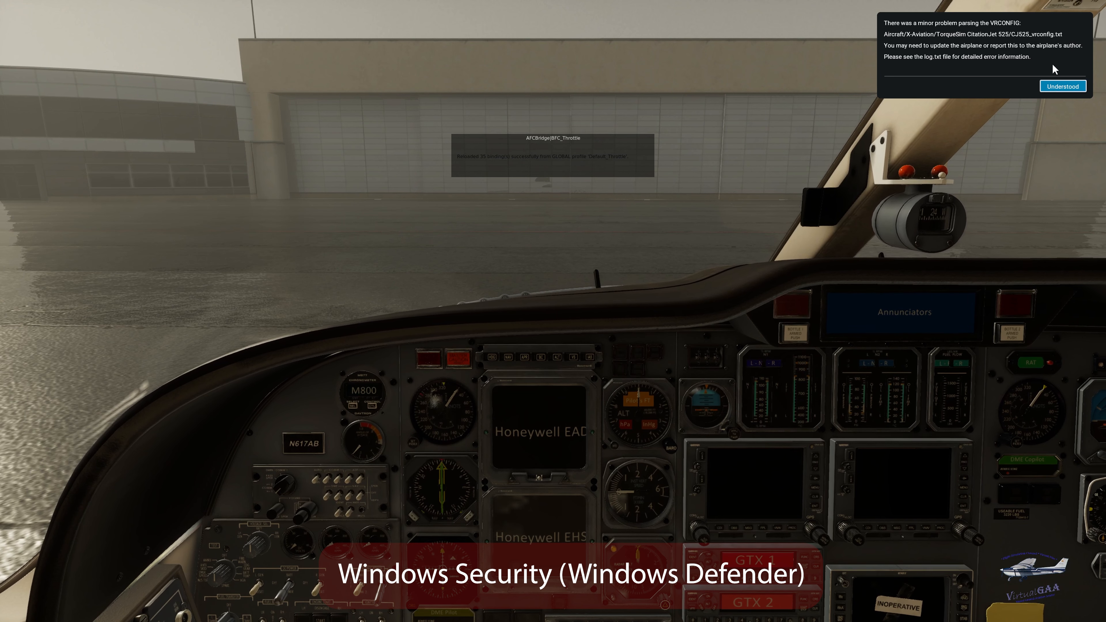
- Dismiss the VRCONFIG parsing notice and inspect the Citation 525's cockpit instruments and exterior on the ramp
click(1057, 87)
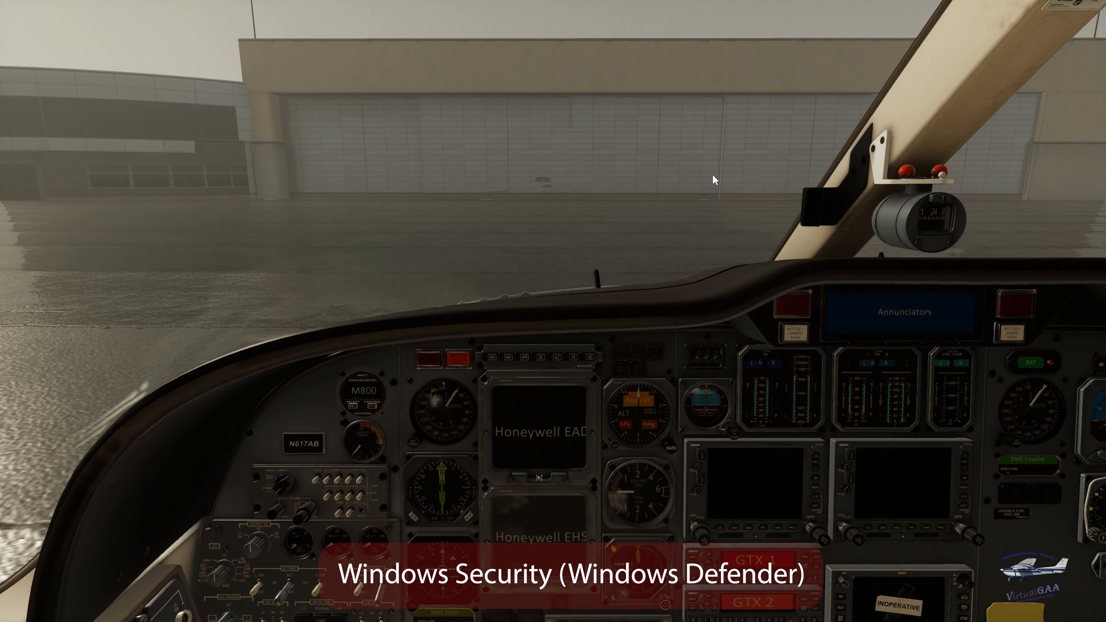
key(shift+Down)
key(shift+Up)
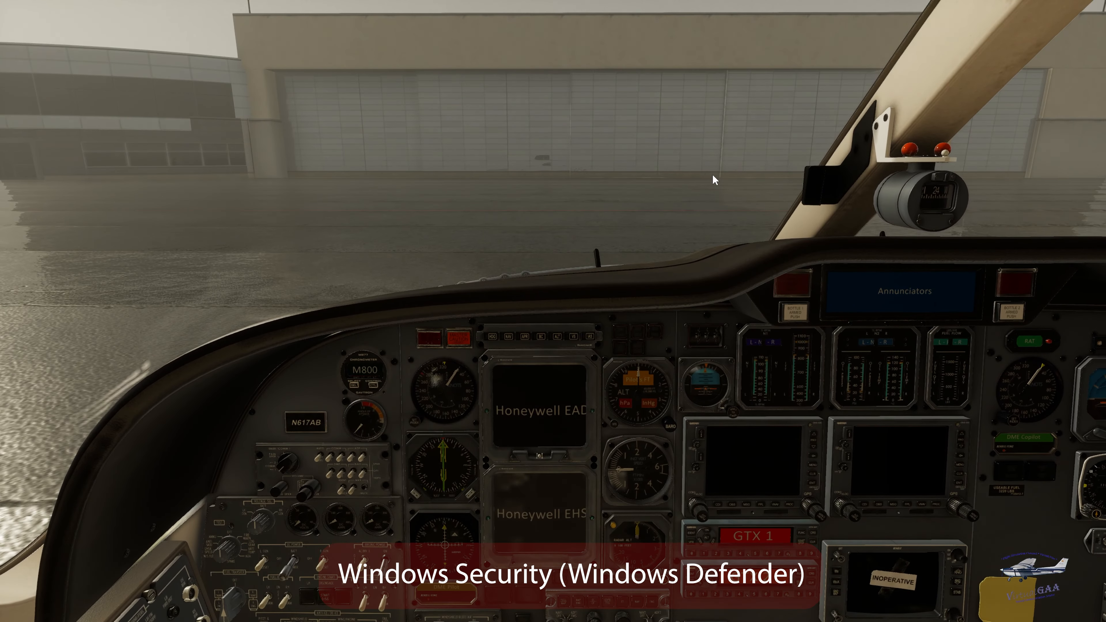
key(shift+Left)
key(shift+Down)
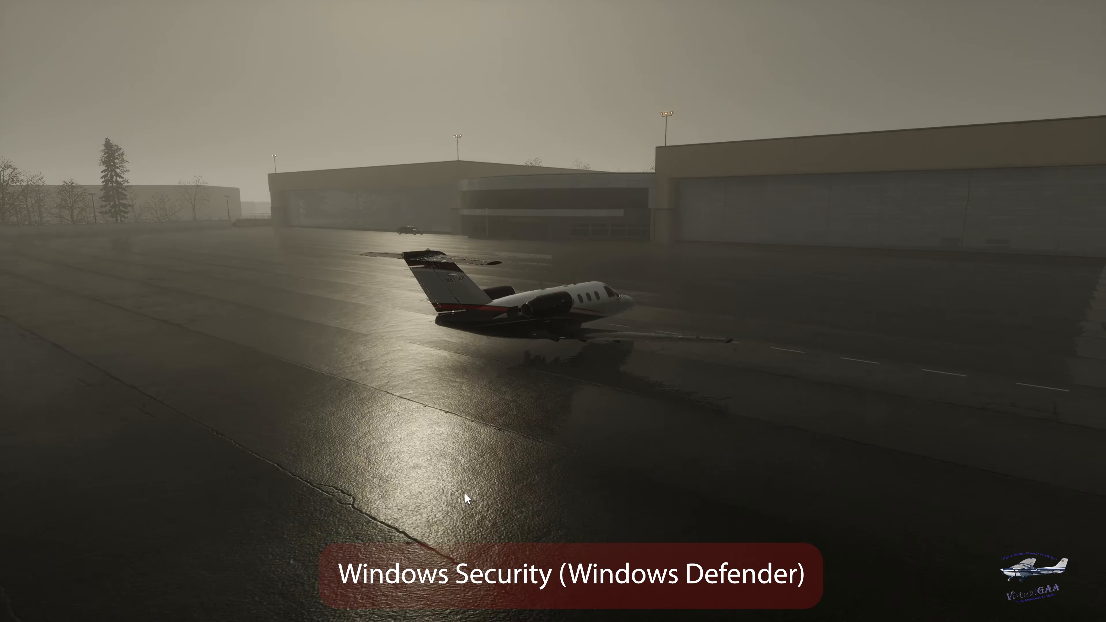
key(shift+Right)
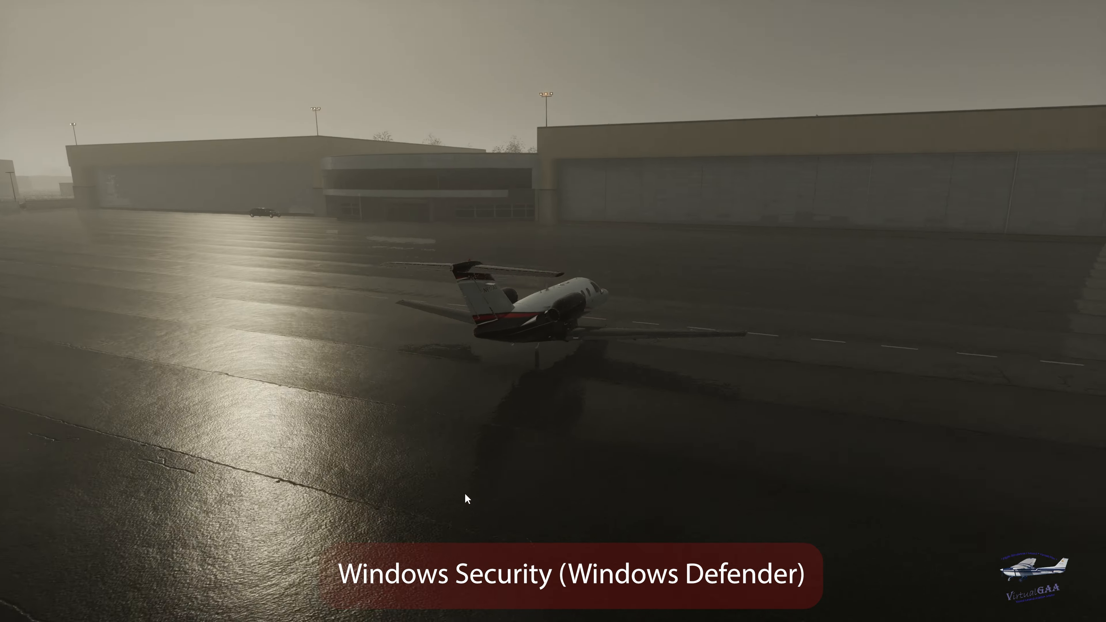
key(shift+Up)
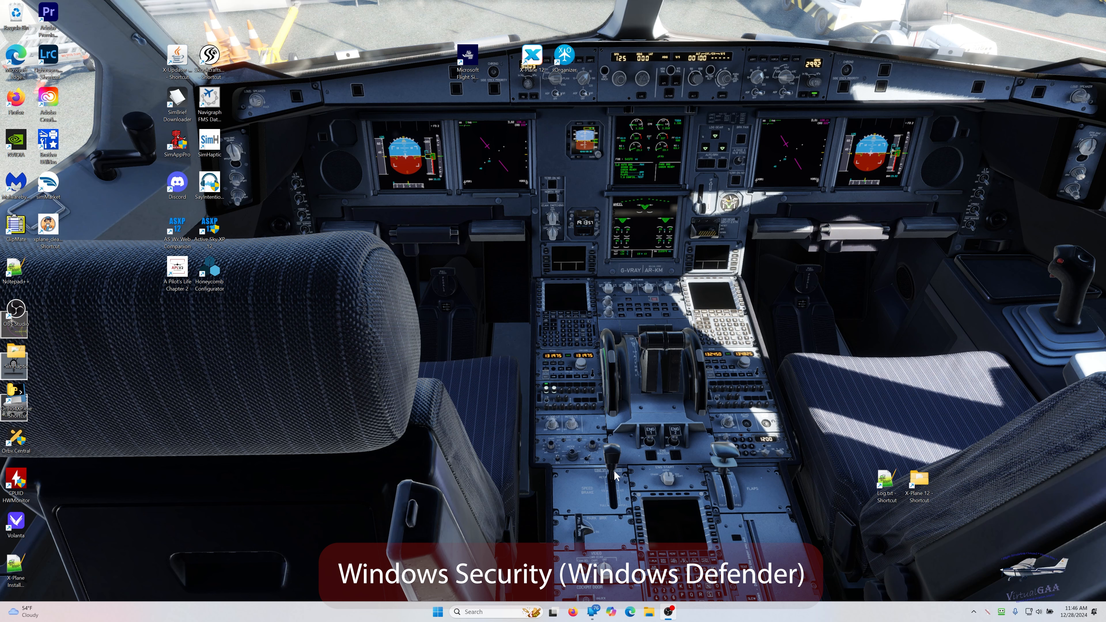
- Search Windows for "sec" among the apps and open Windows Security
click(666, 613)
click(465, 611)
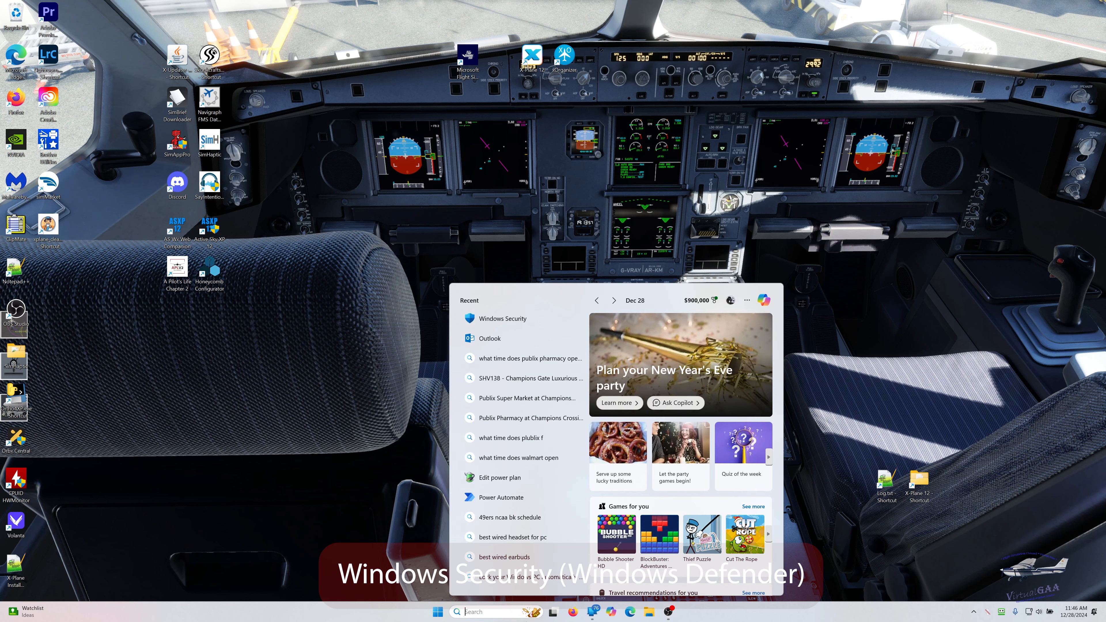
text(sec)
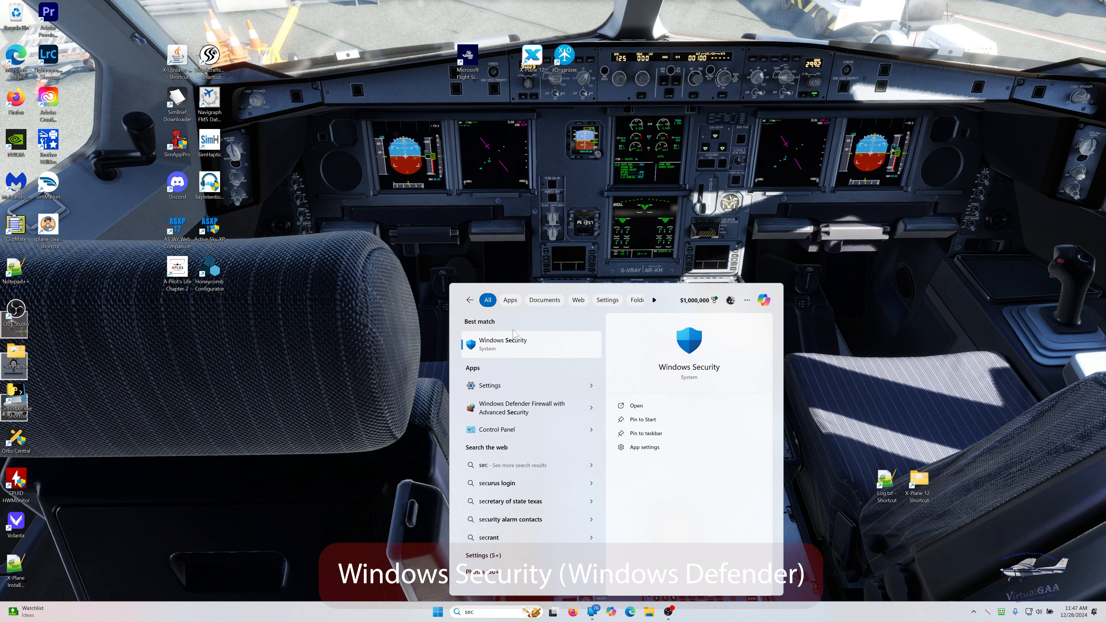
click(509, 300)
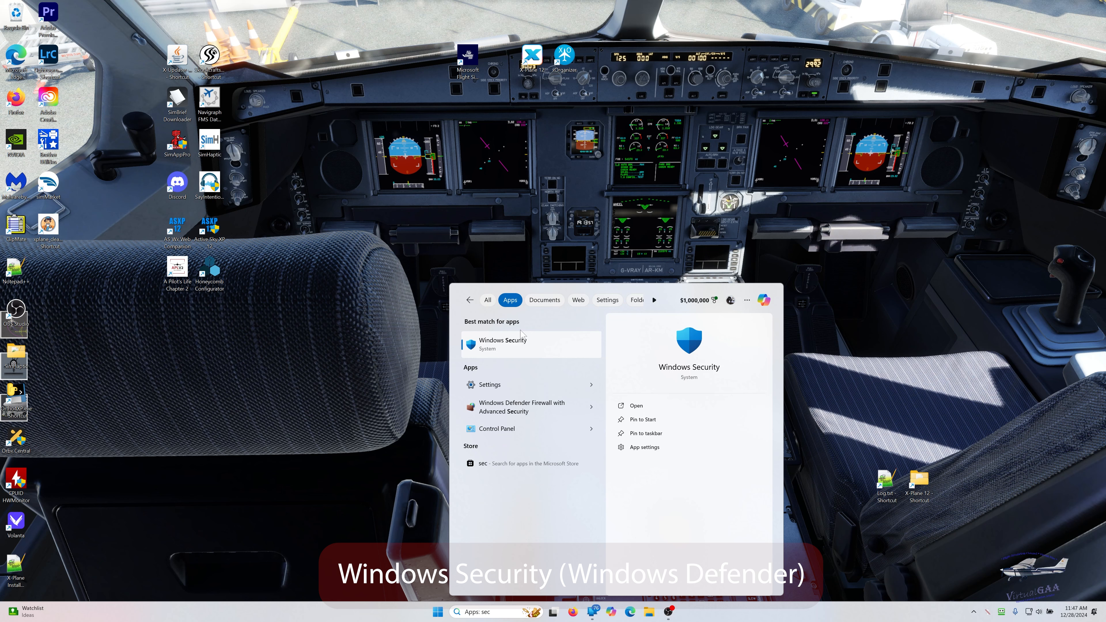
click(493, 341)
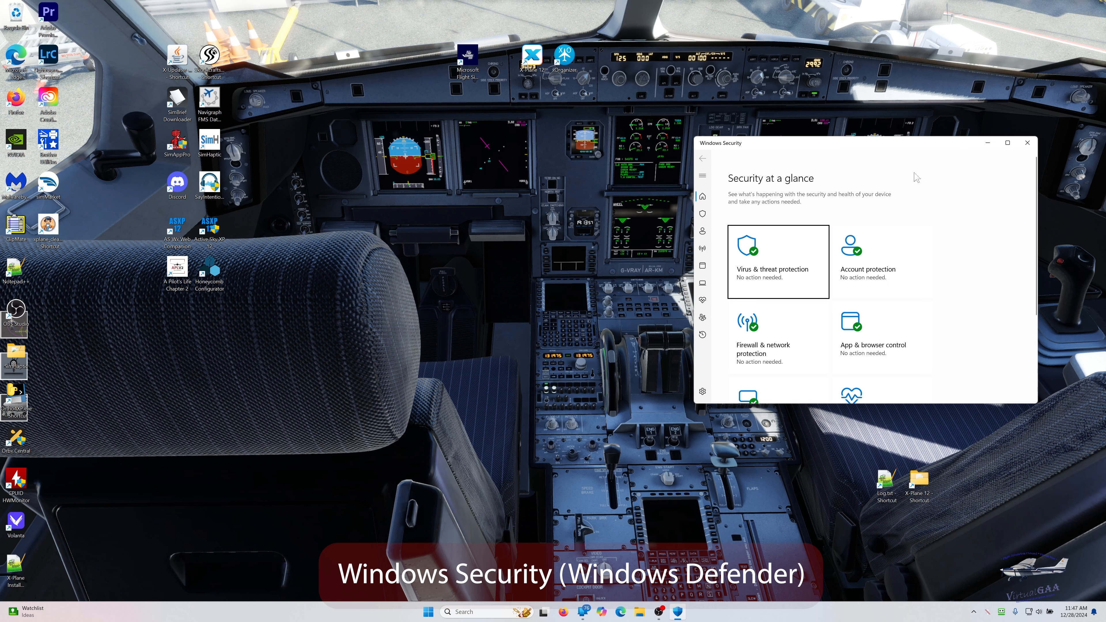
drag(888, 147, 815, 148)
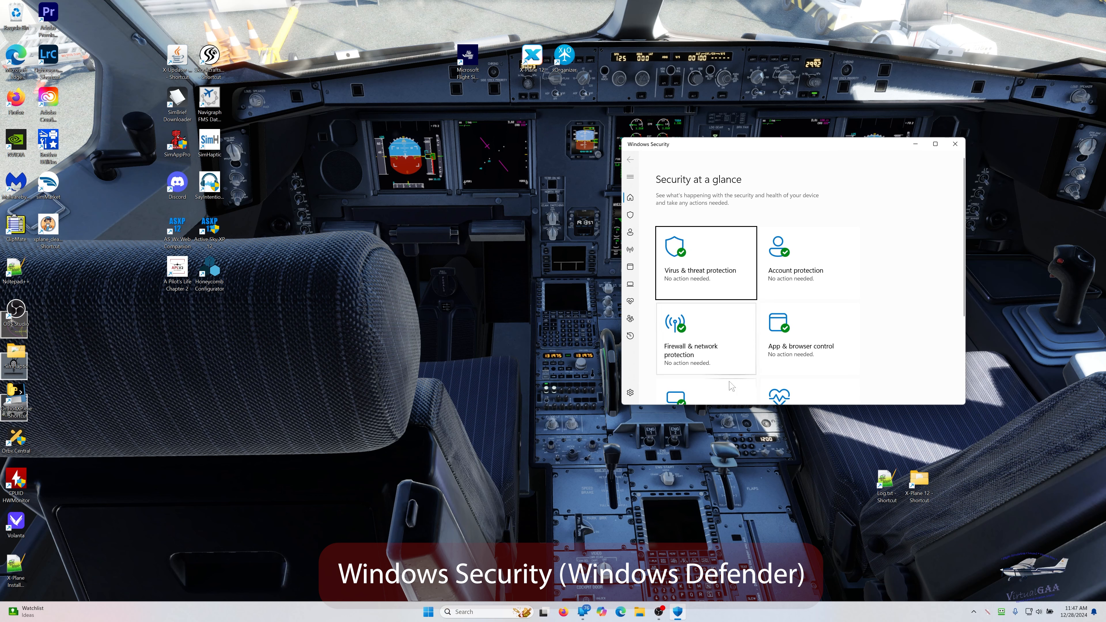
- Open the firewall's allowed apps list, unlock it for changes and start adding another app
click(684, 348)
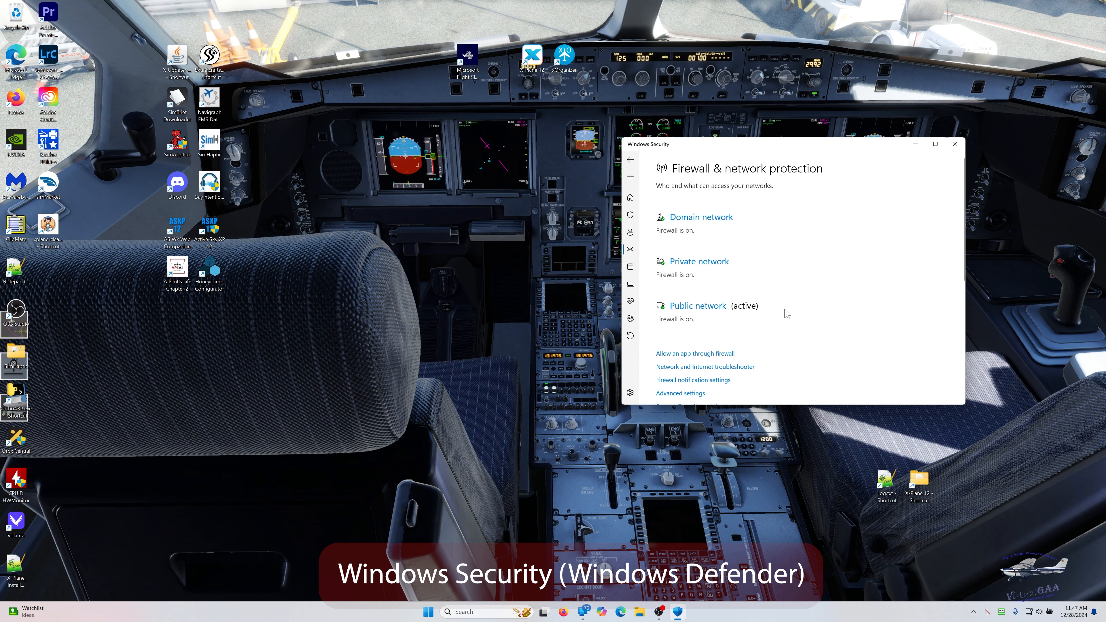
click(684, 354)
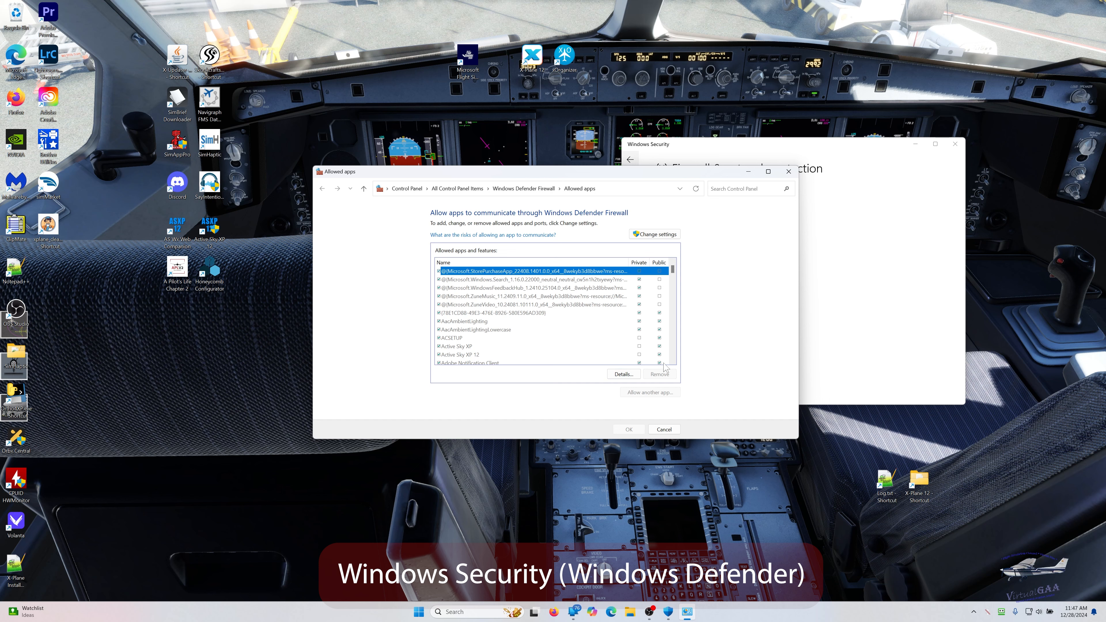
click(652, 238)
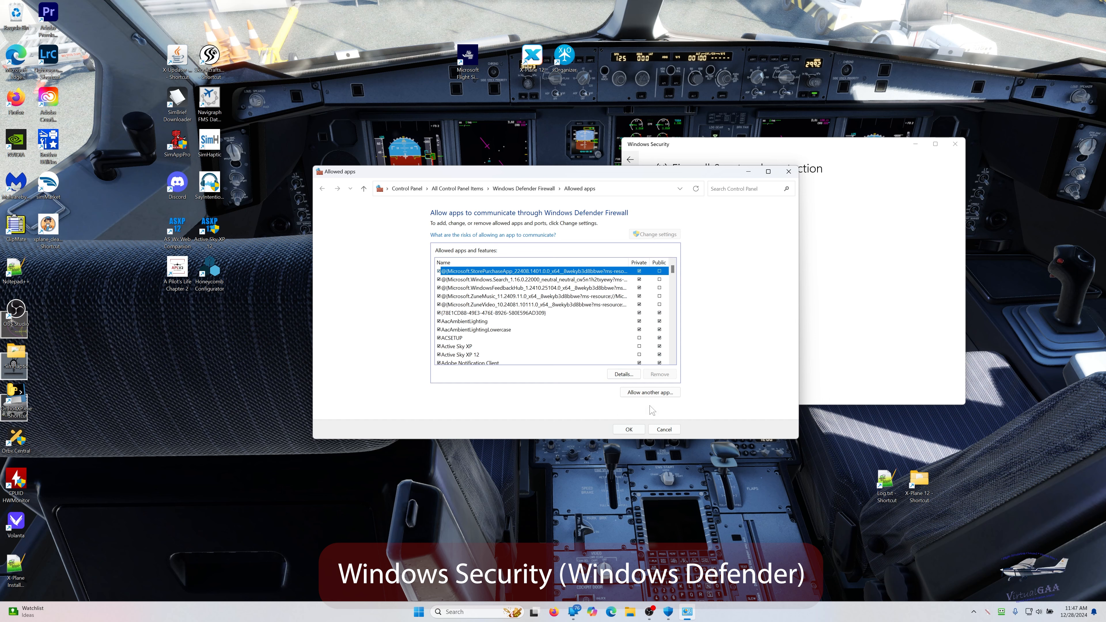
click(643, 394)
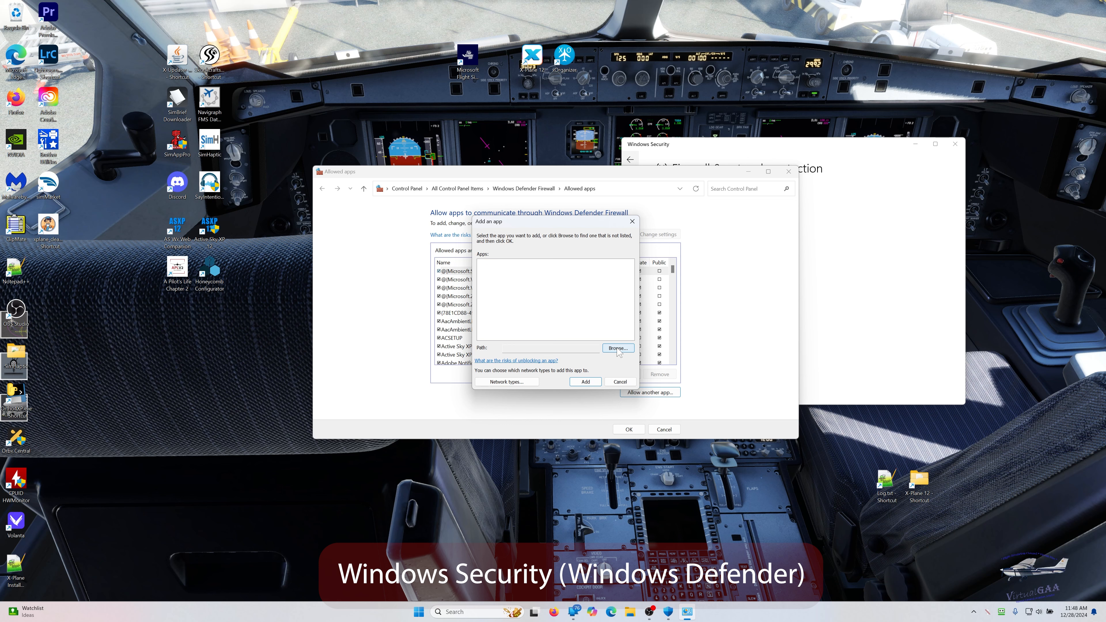
- Browse for the app to allow in the X-Plane 12\Resources\plugins folder on the SSD 980PRO (E:) drive
click(618, 348)
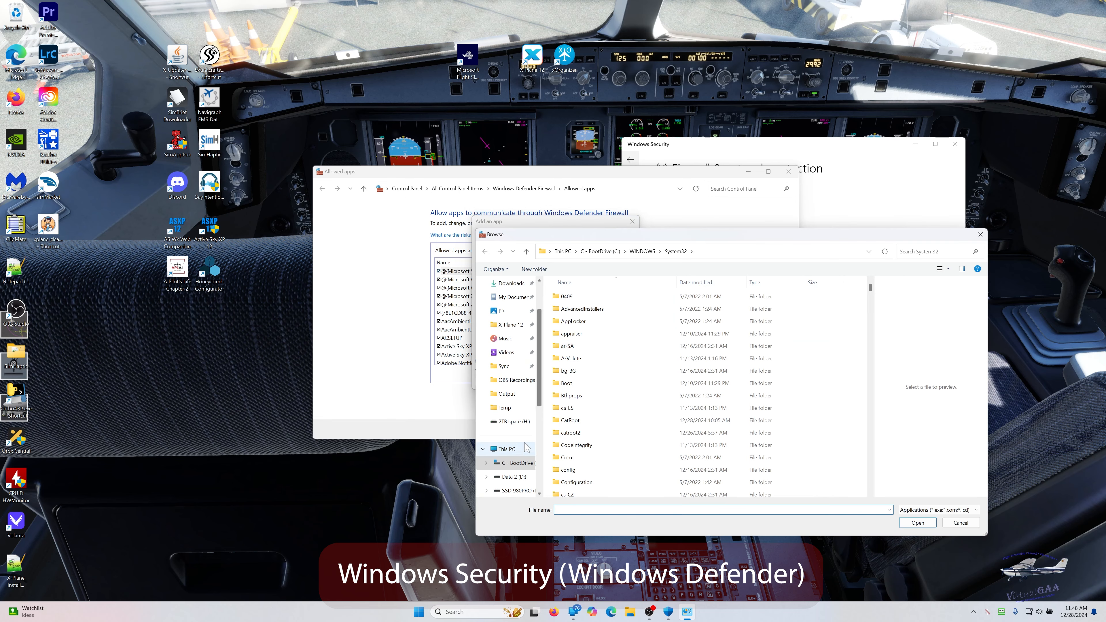
scroll(510, 431, down, 3)
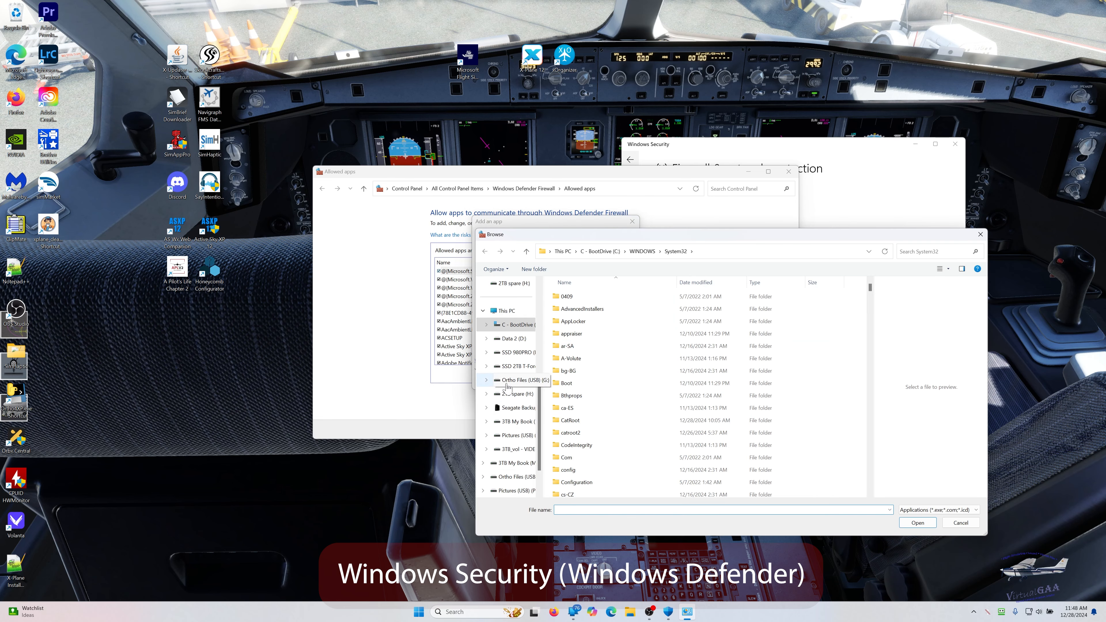
scroll(507, 387, up, 2)
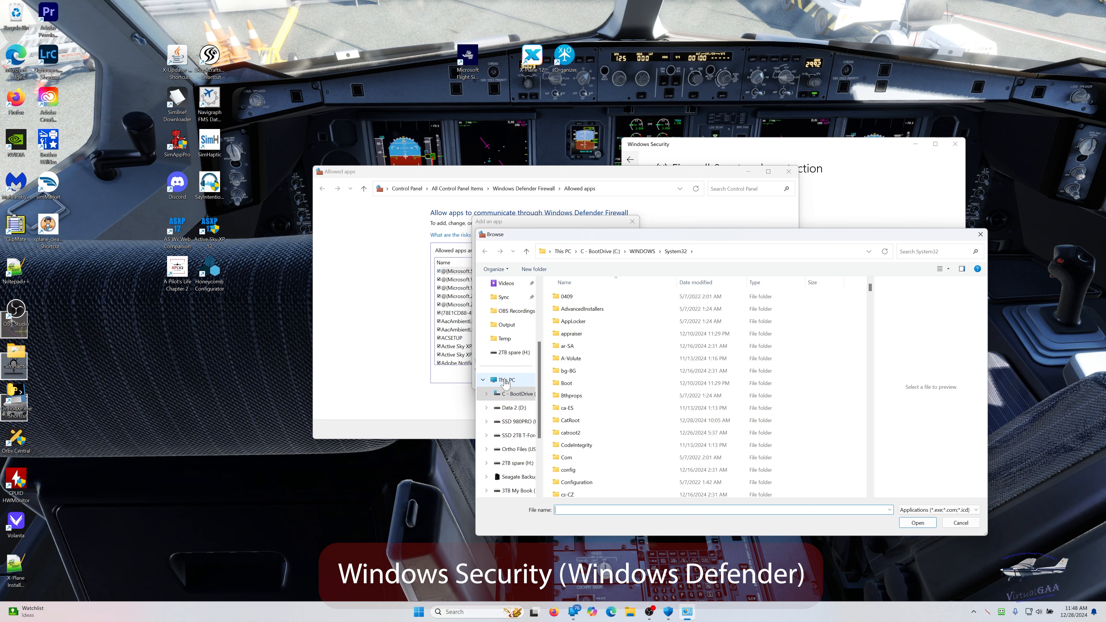
click(506, 383)
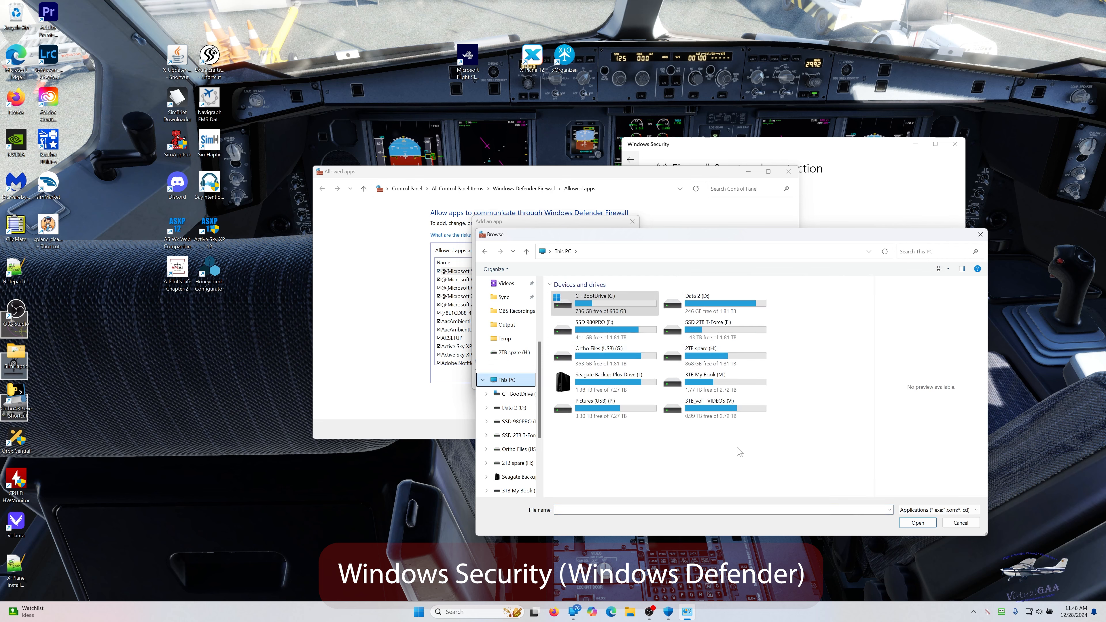
double_click(589, 329)
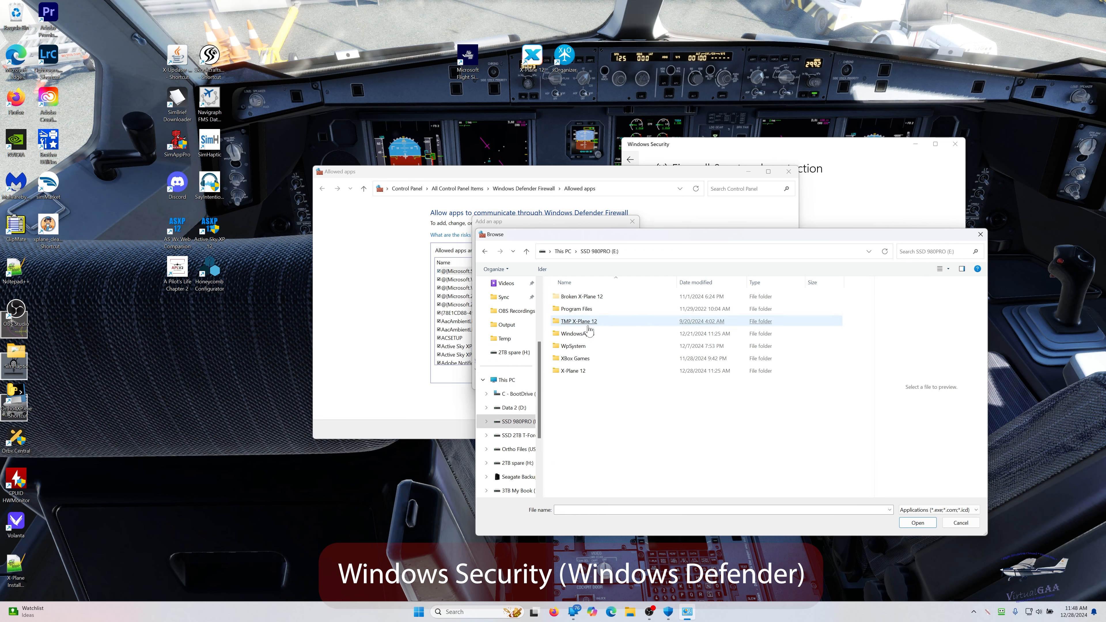
double_click(570, 371)
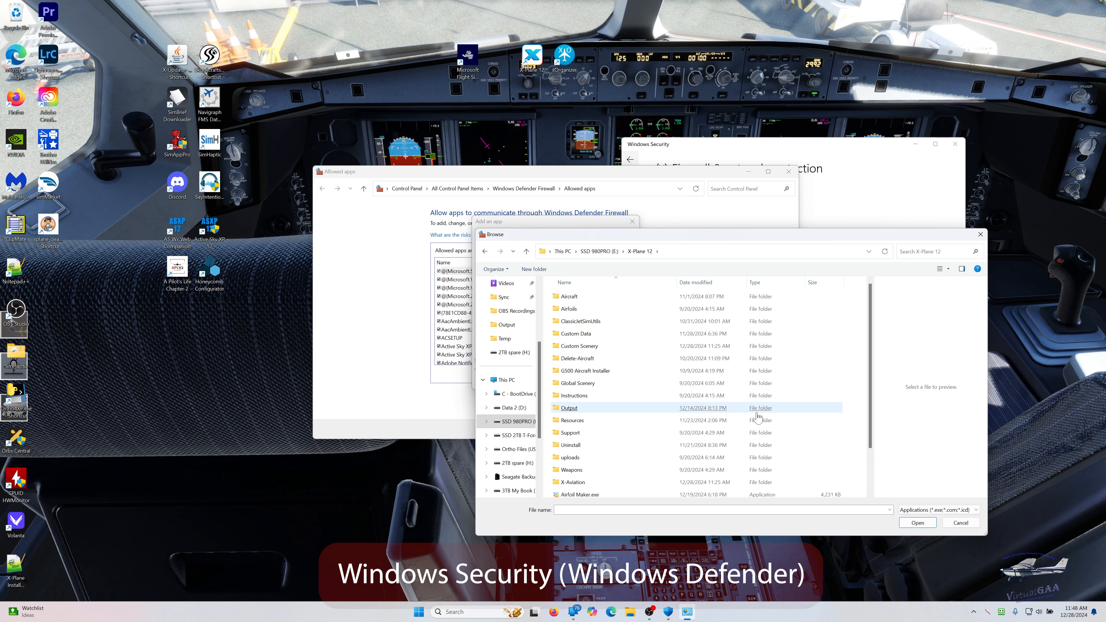
double_click(568, 421)
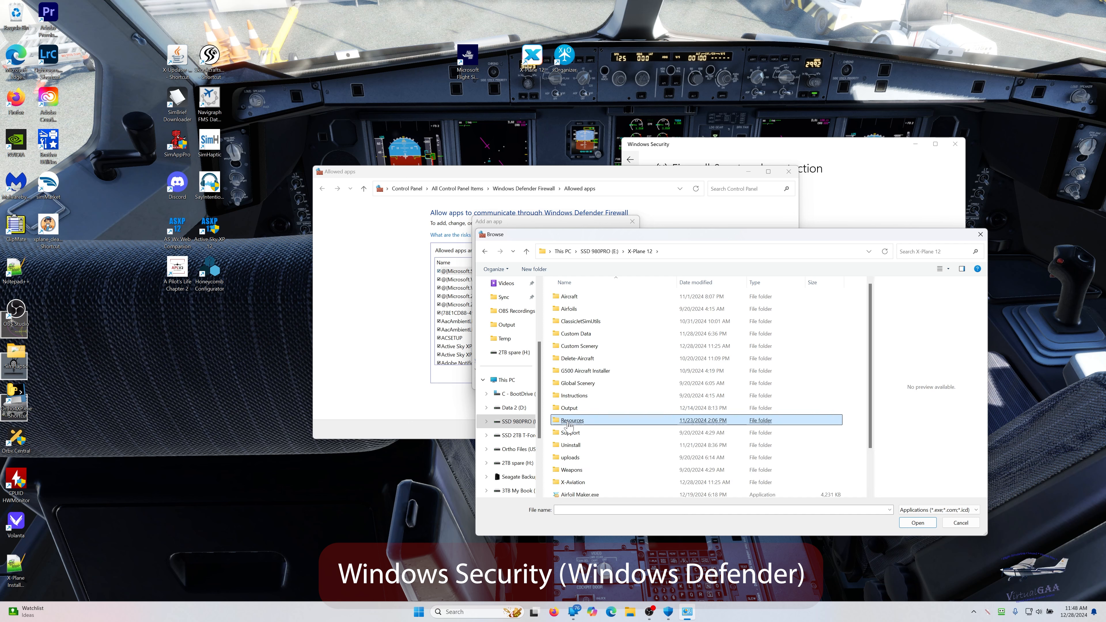
double_click(568, 457)
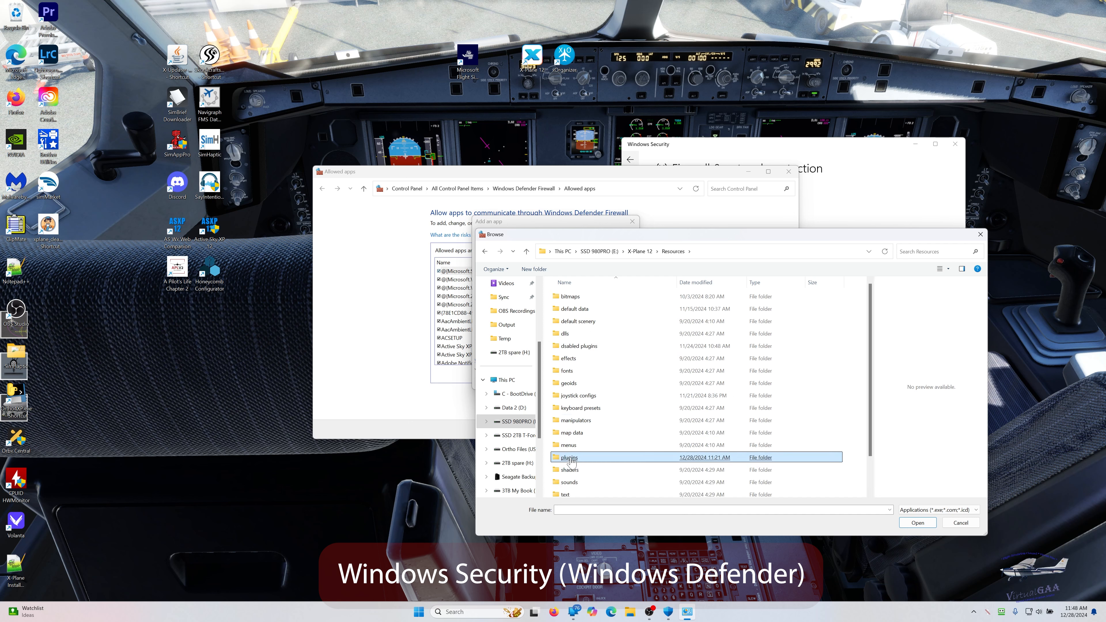
- Look for an application to allow in the X-Aviation plugin's Resources subfolder
scroll(587, 422, down, 10)
click(590, 419)
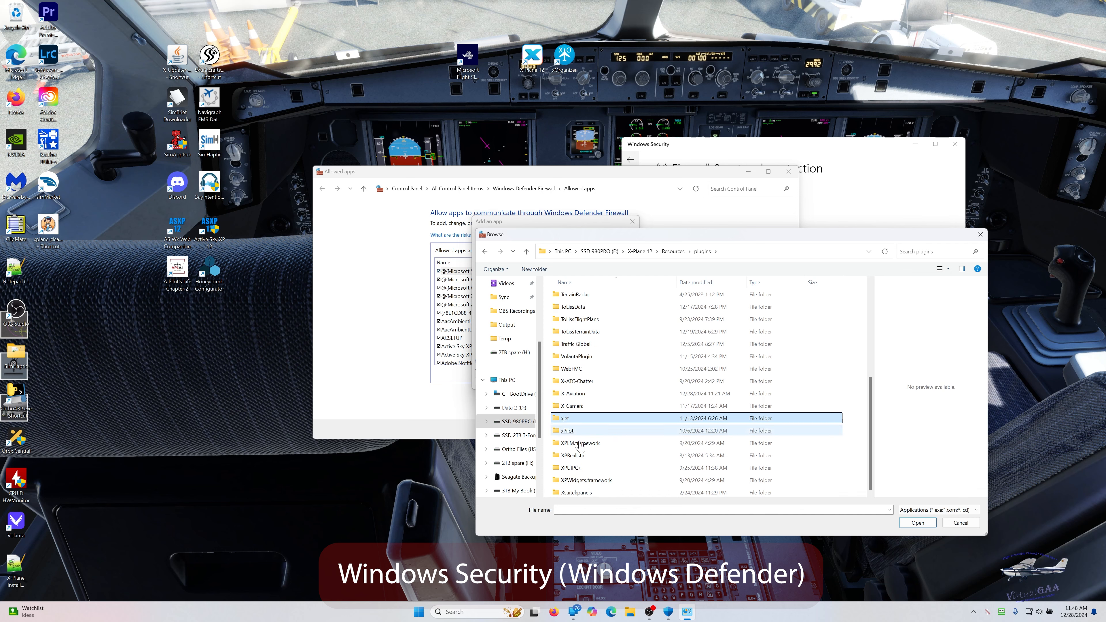
click(578, 469)
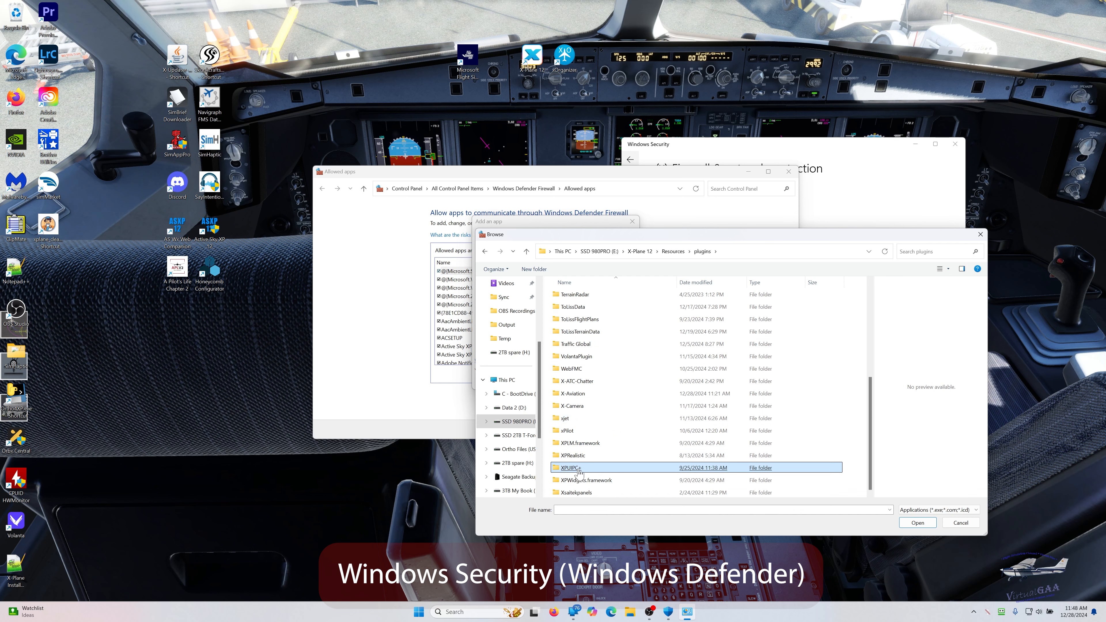
double_click(577, 394)
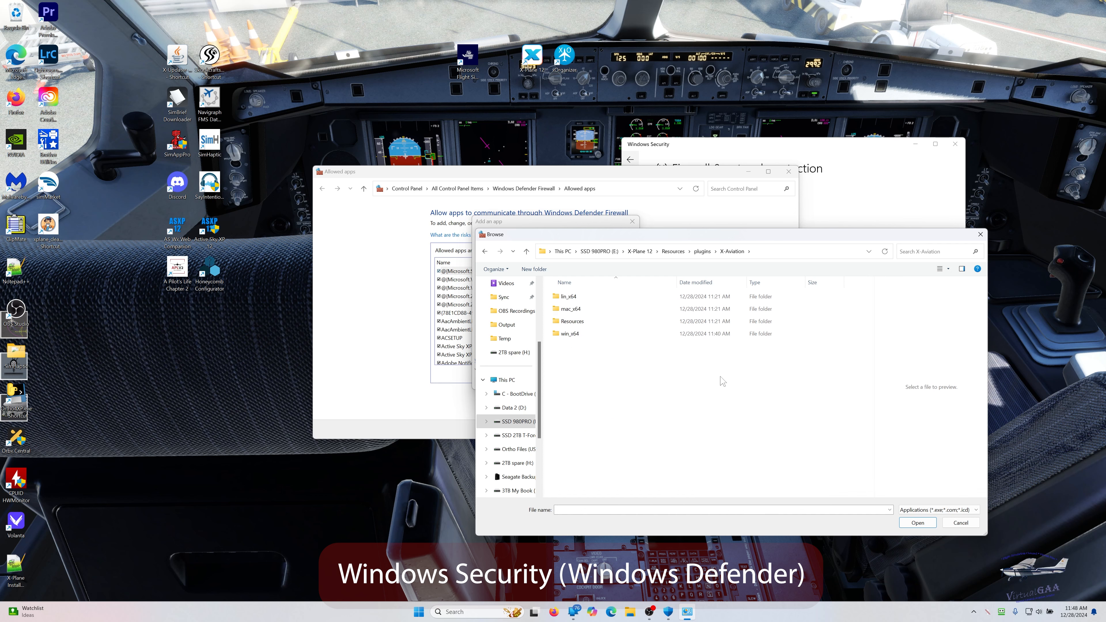
click(579, 323)
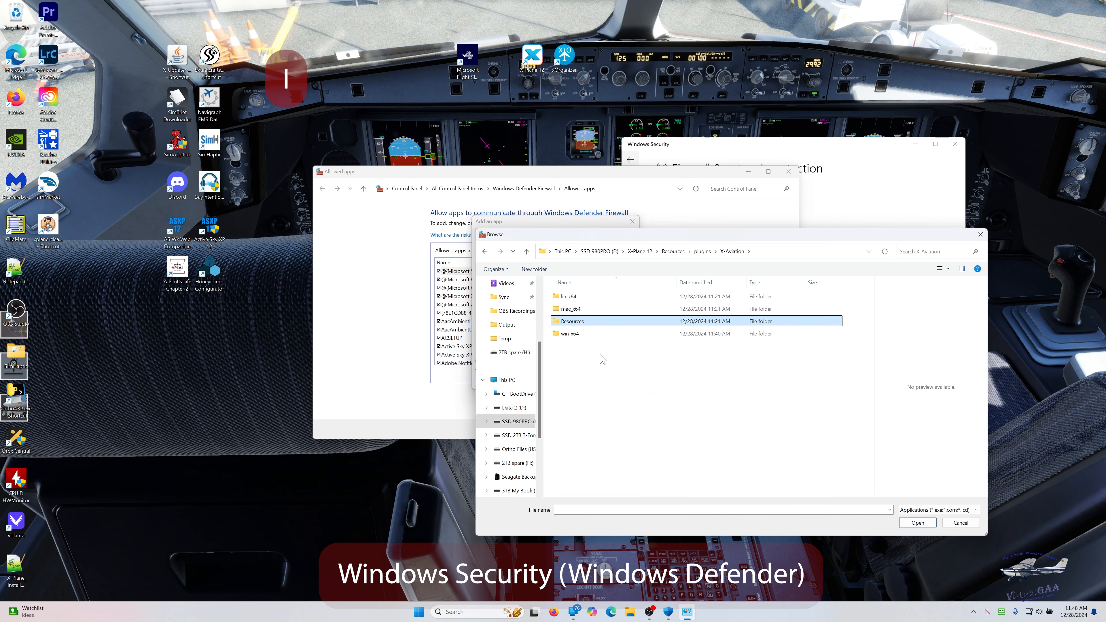
double_click(562, 323)
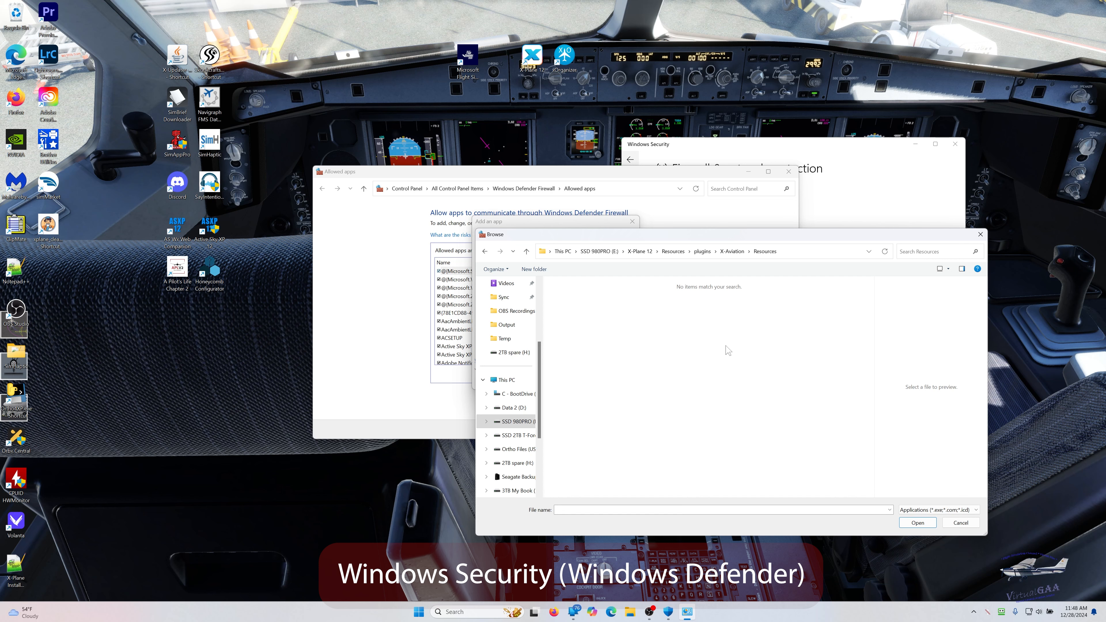
- Cancel adding the app, and close the Allowed apps and Windows Security windows
click(960, 523)
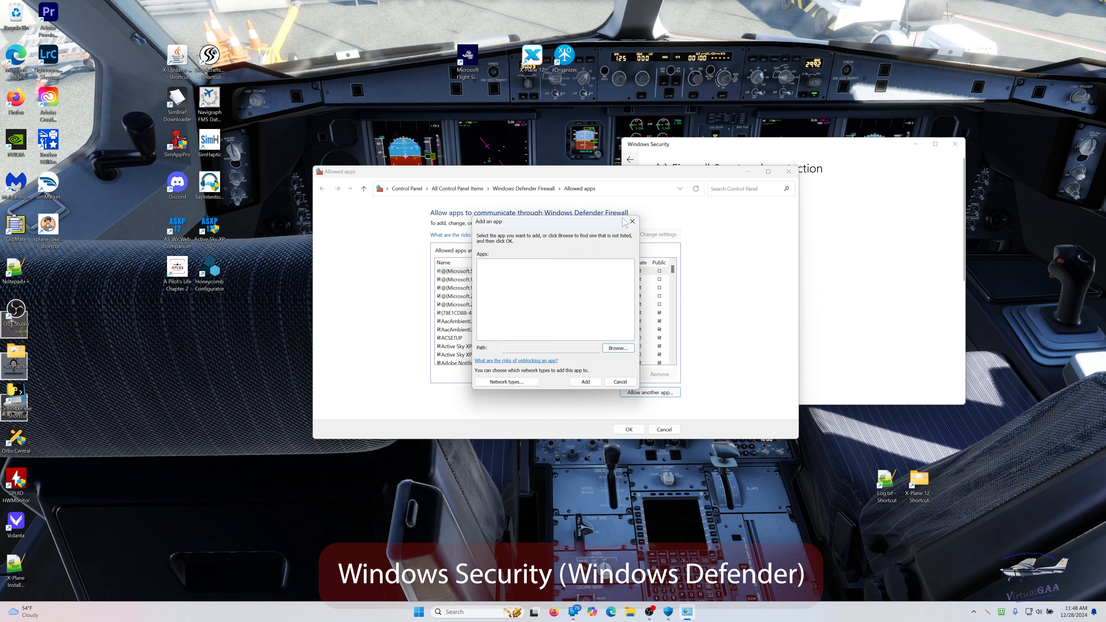
click(632, 222)
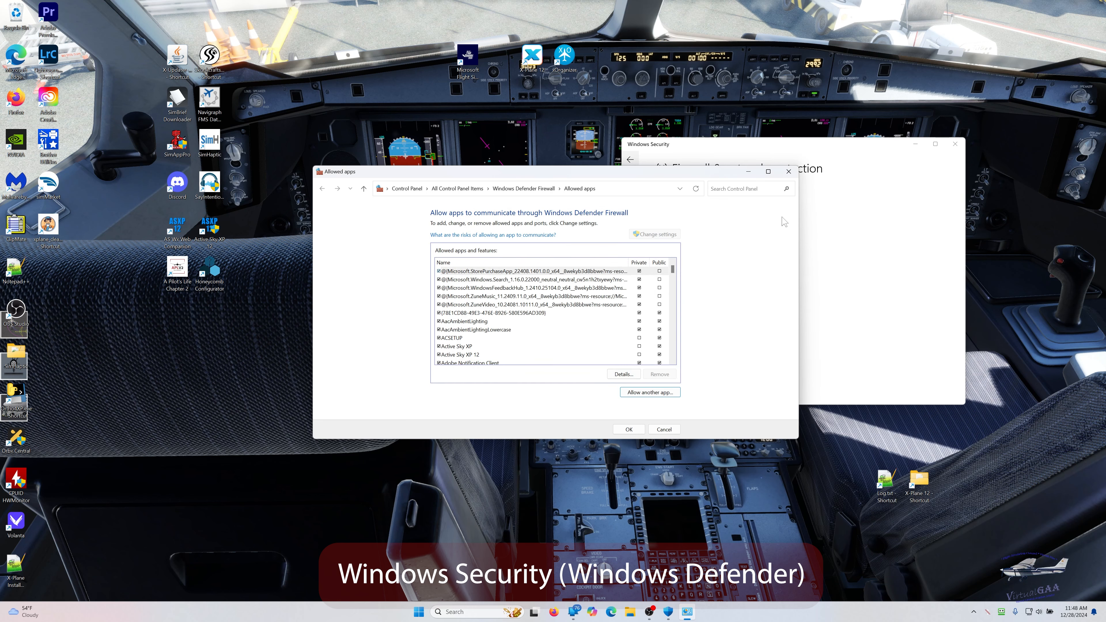
click(792, 175)
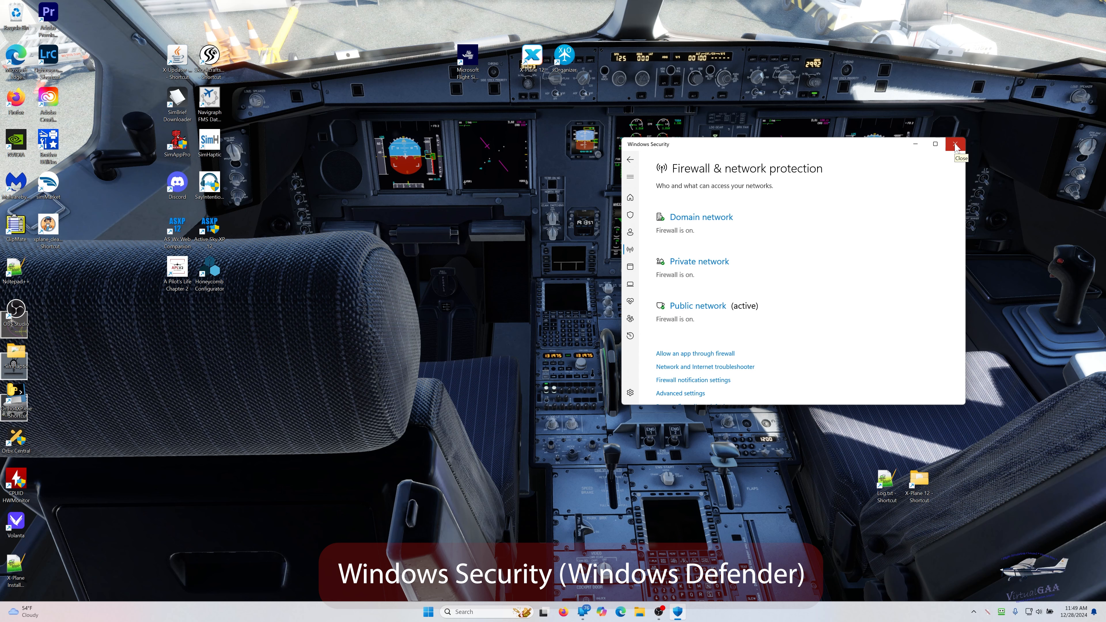
click(955, 145)
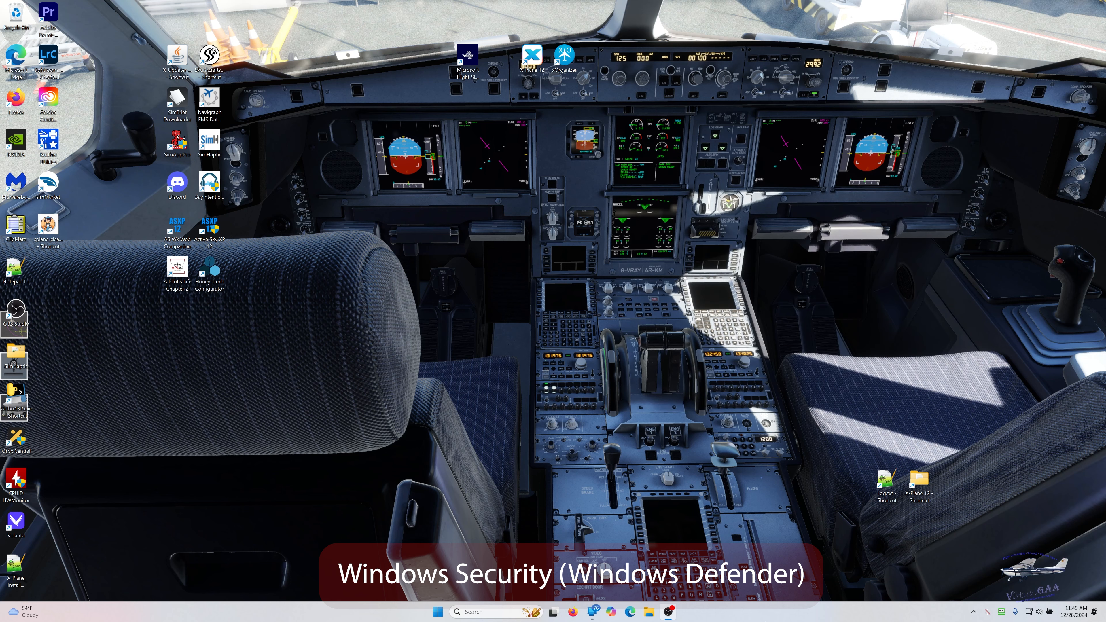
- Run CitationJet525-windows-x64-installer.exe from the TorqueSim_CitationJet_525_1.0.2.zip archive and allow it to run despite the SmartScreen block
click(649, 612)
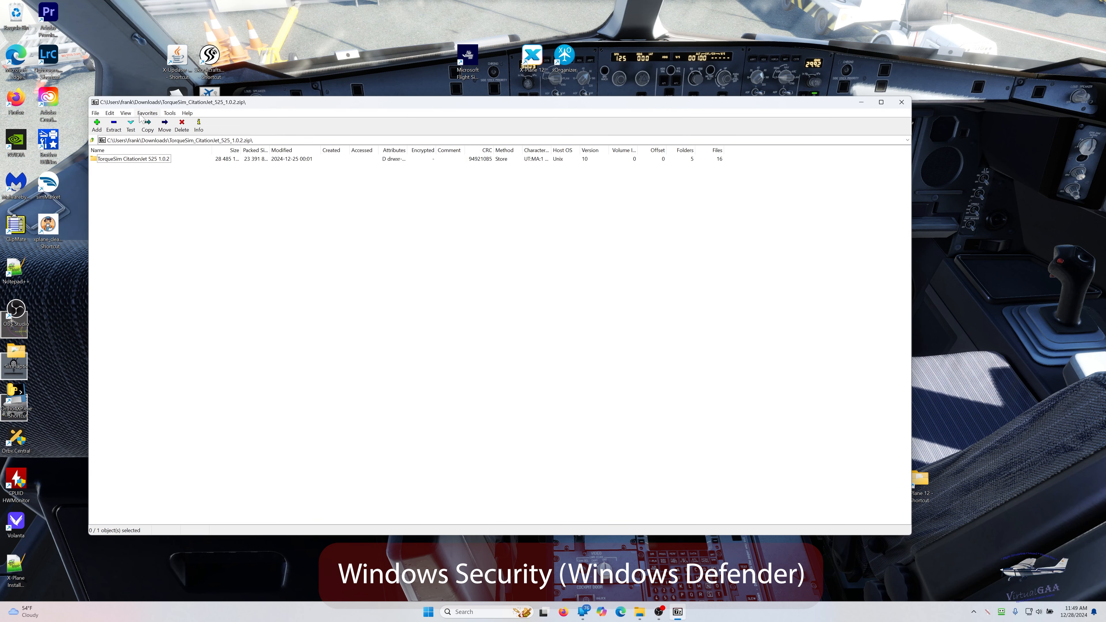
click(113, 160)
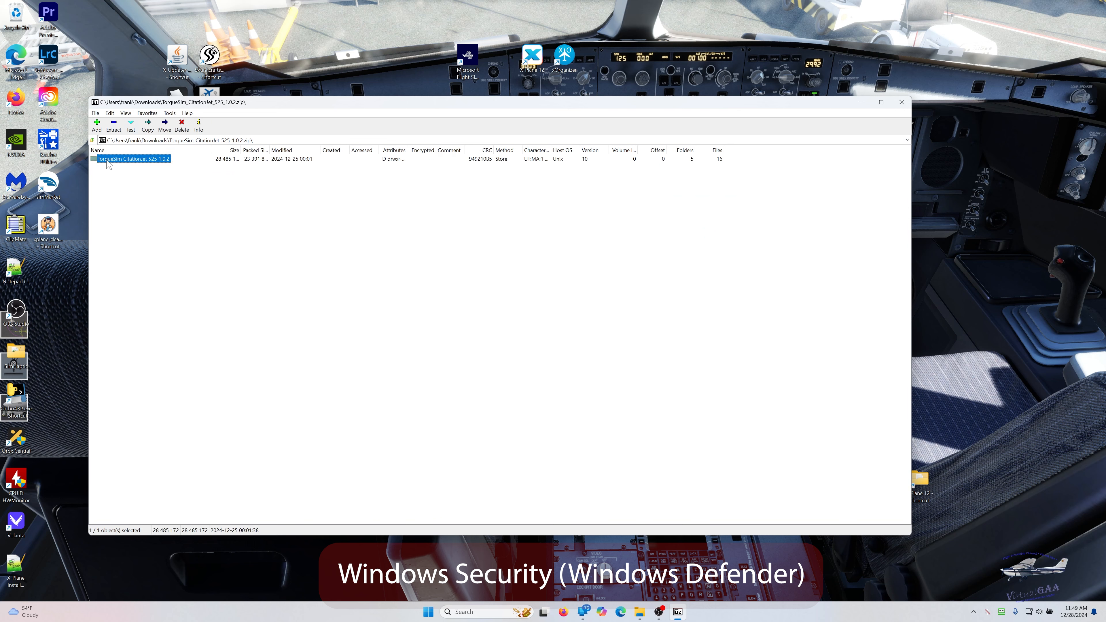
double_click(107, 161)
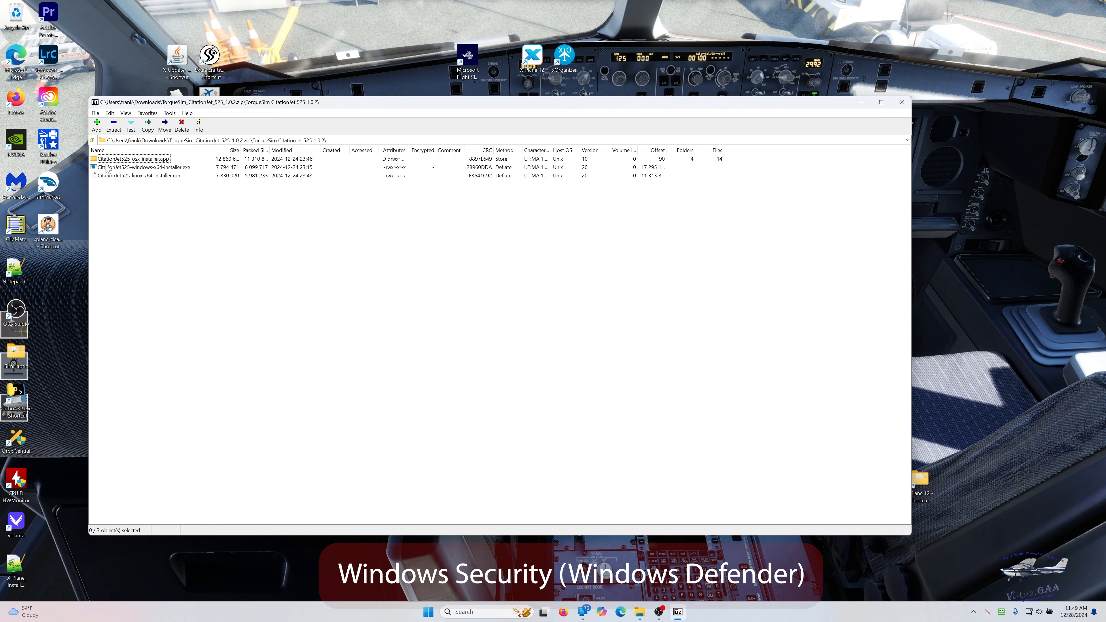
click(106, 169)
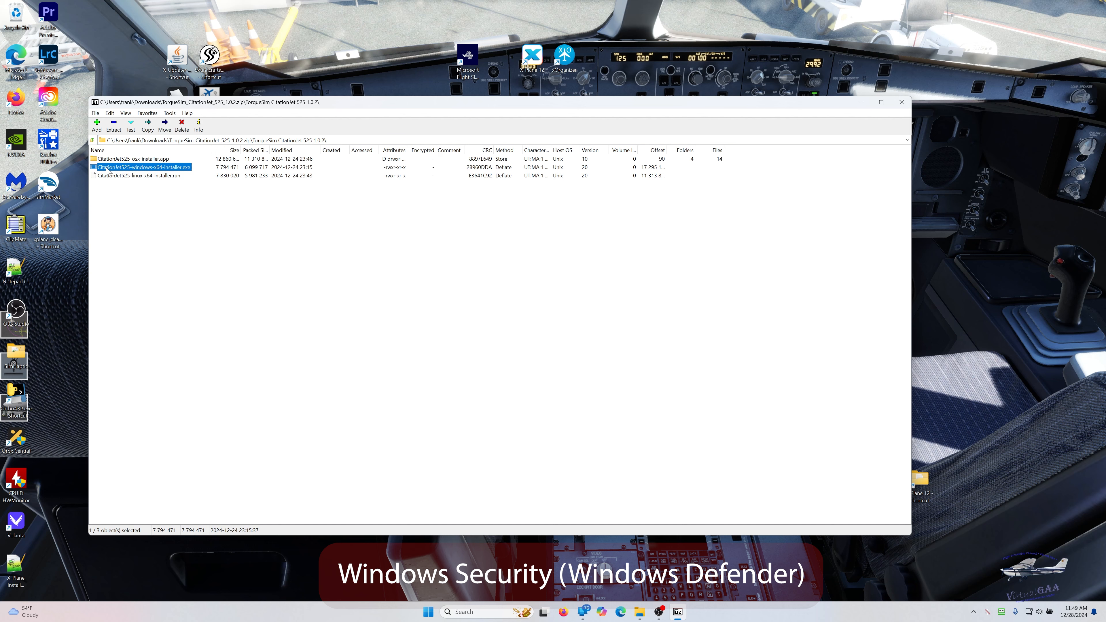
click(106, 168)
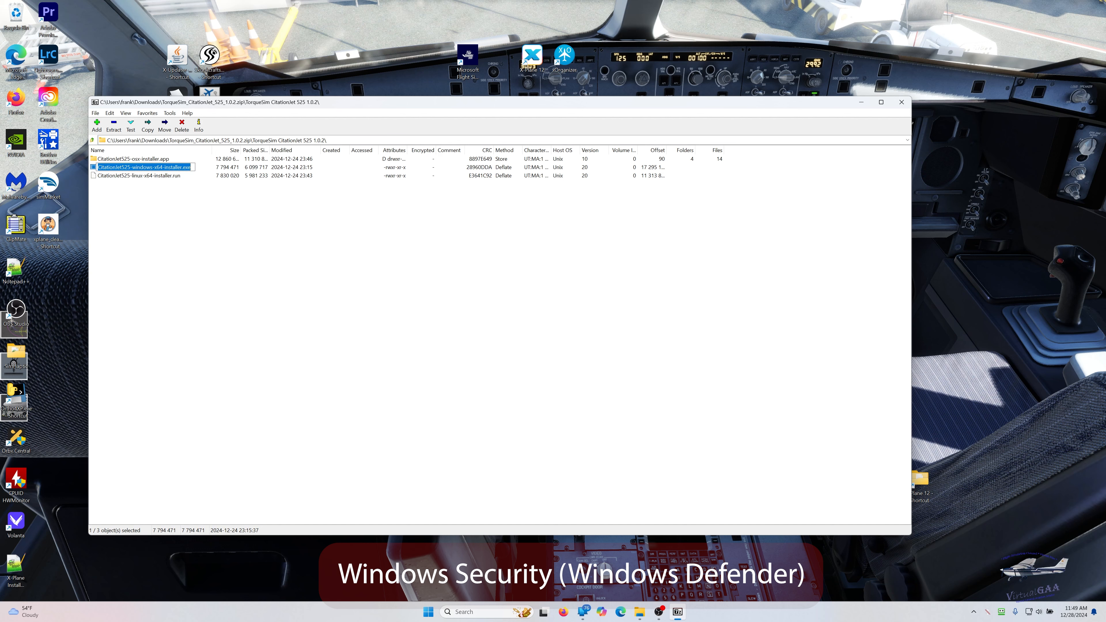
double_click(93, 169)
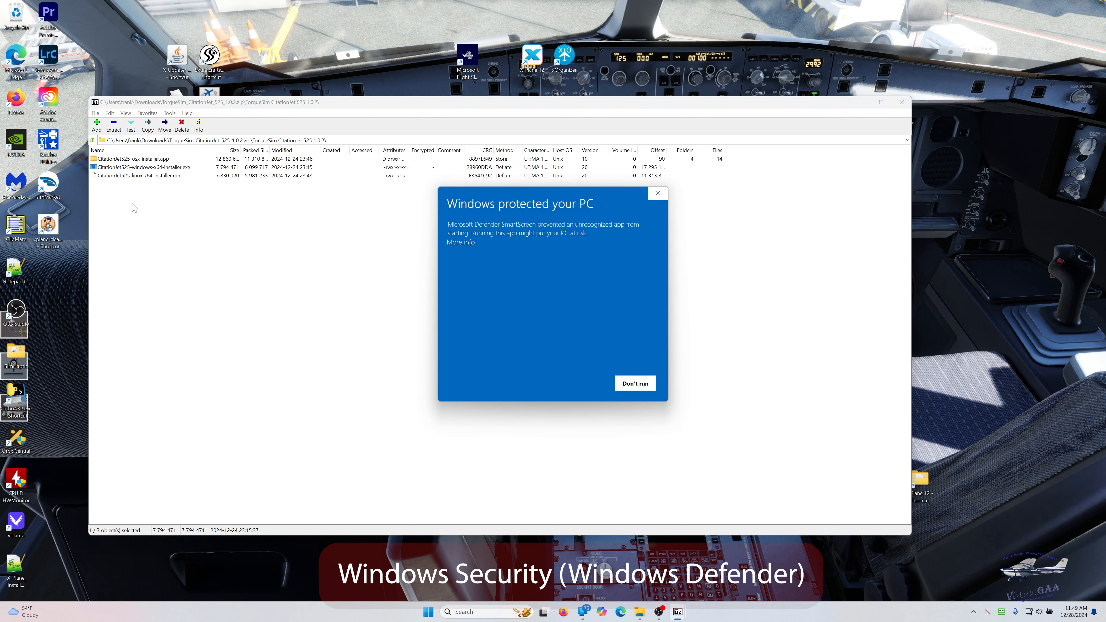
click(461, 243)
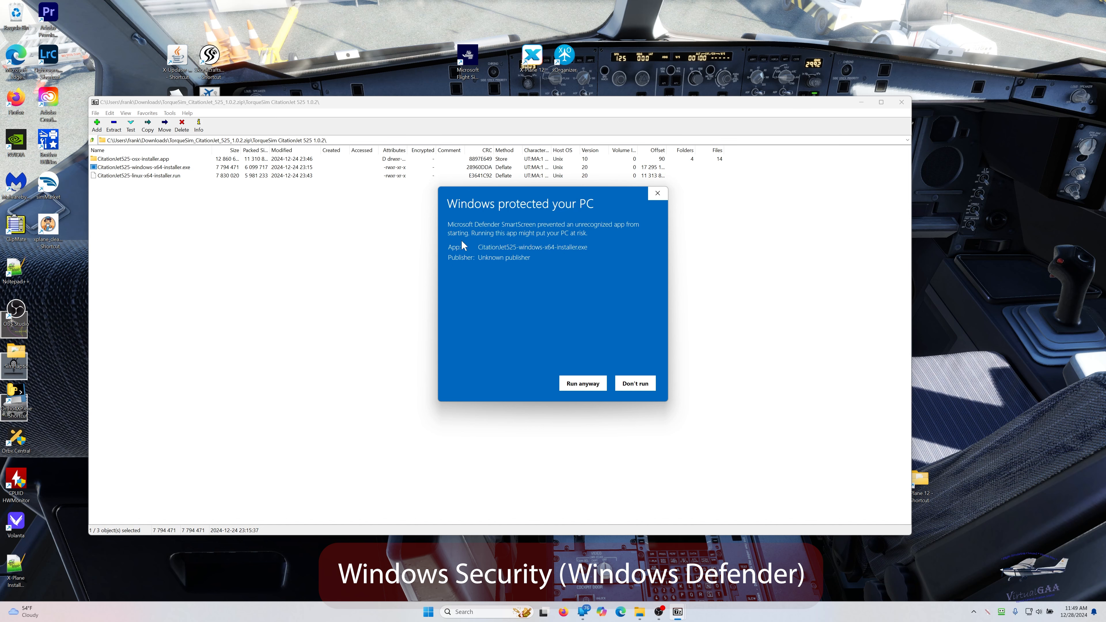
click(566, 384)
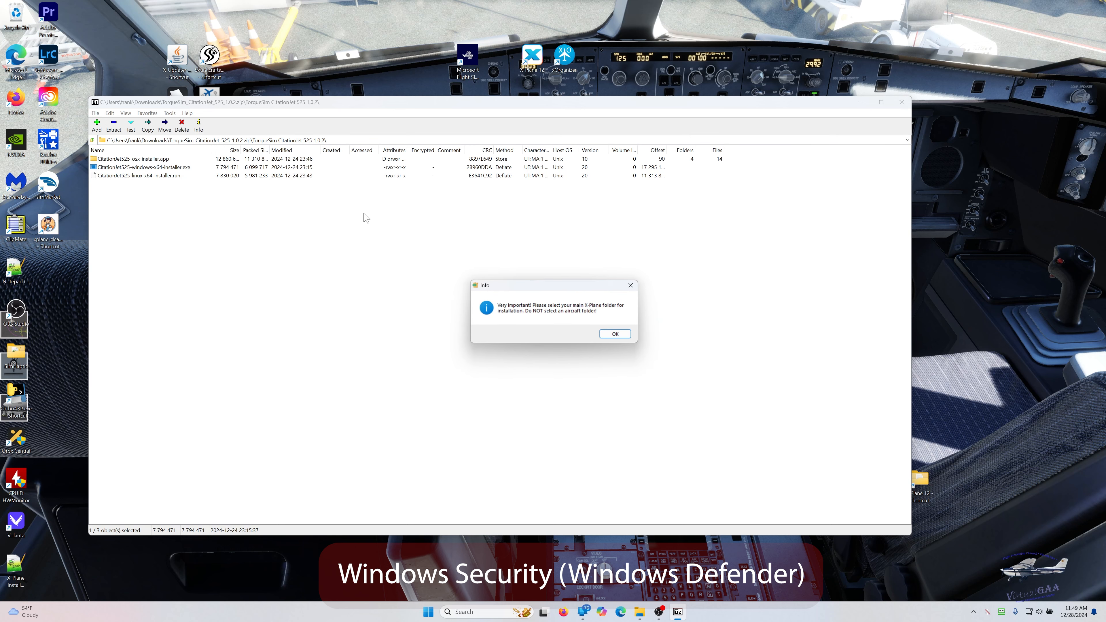
- Start the CitationJet 525 setup wizard and validate the purchase with the X-Aviation customer e-mail address and account password
click(620, 334)
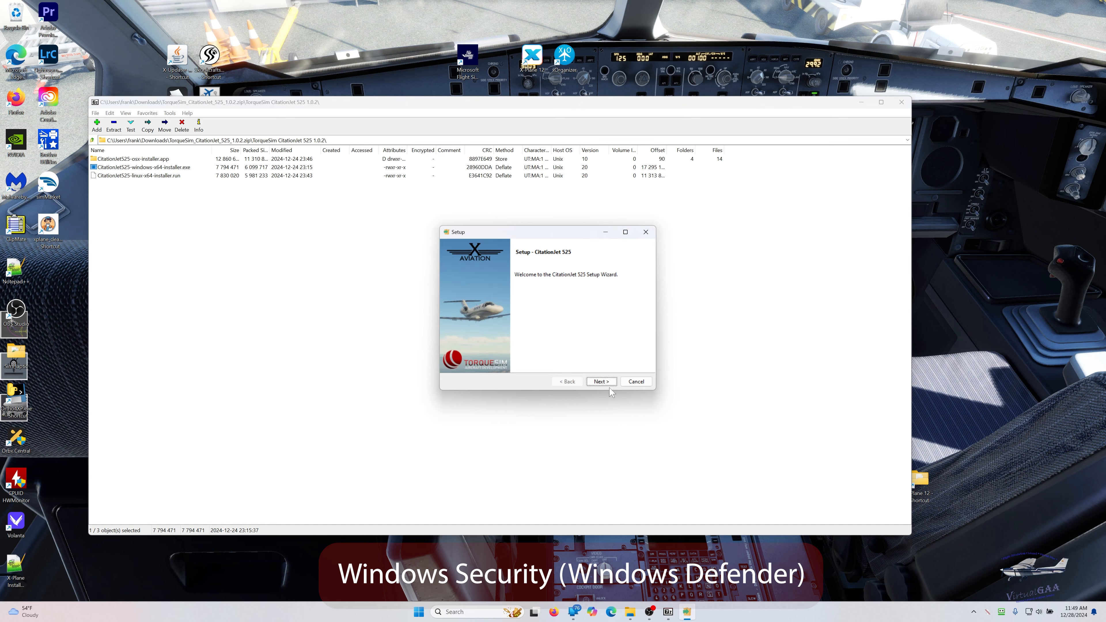
click(600, 382)
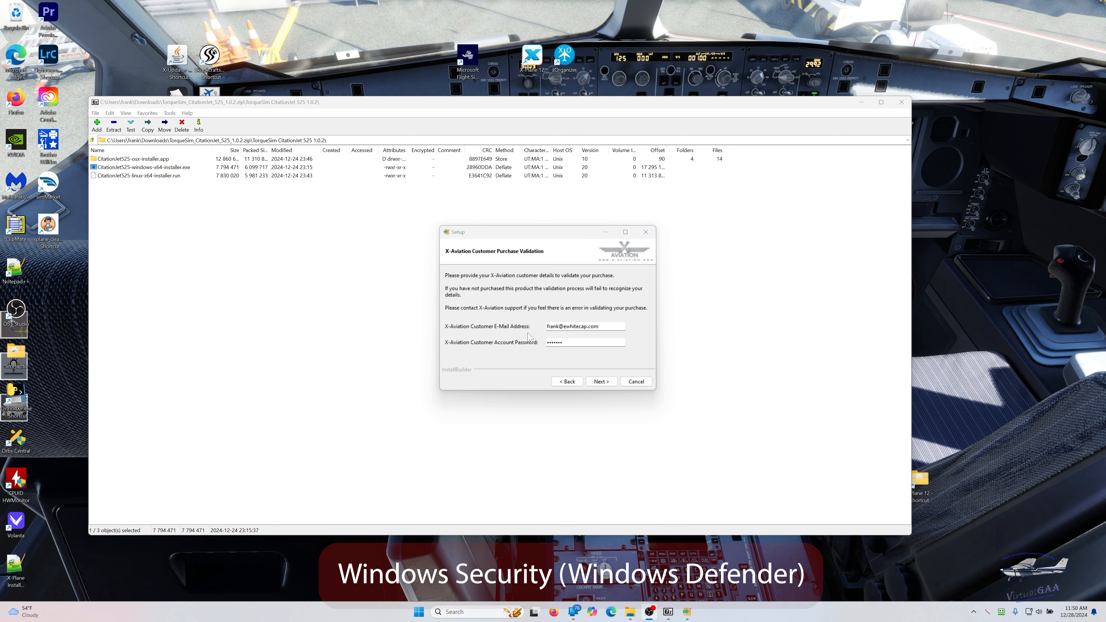
click(603, 382)
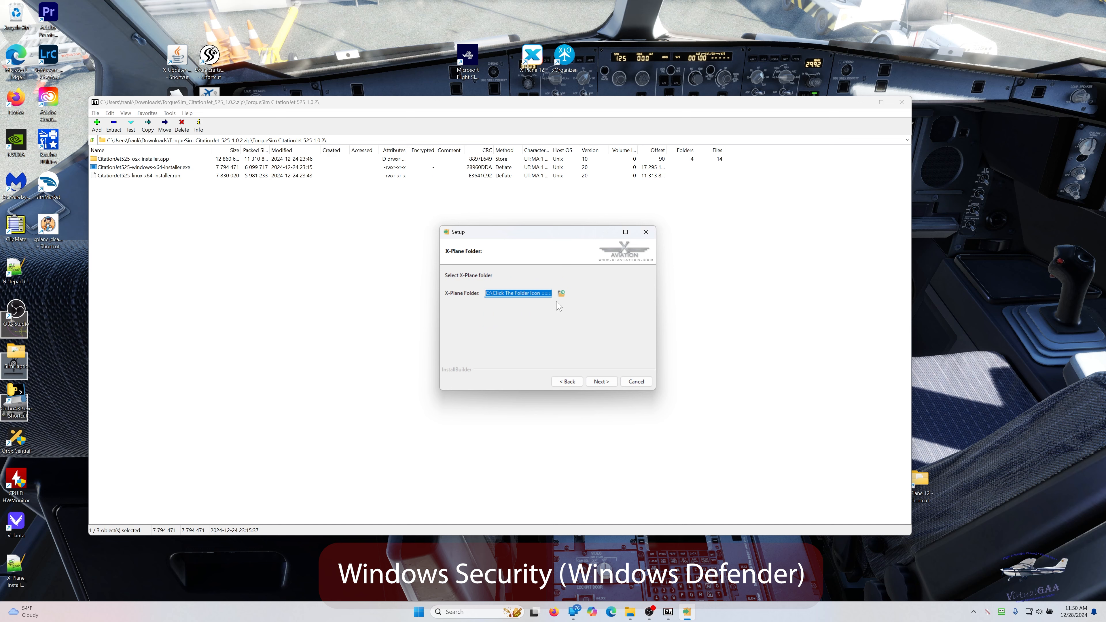
- Choose the X-Plane 12 folder on the SSD 980PRO (E:) drive as the installation's X-Plane folder
click(562, 294)
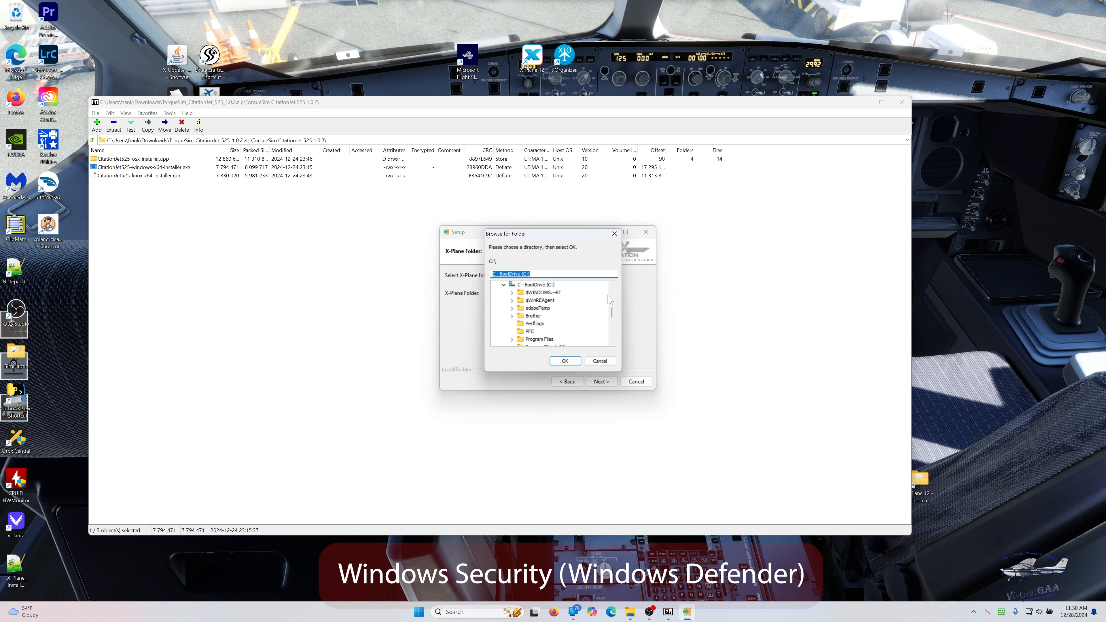
drag(613, 317, 612, 330)
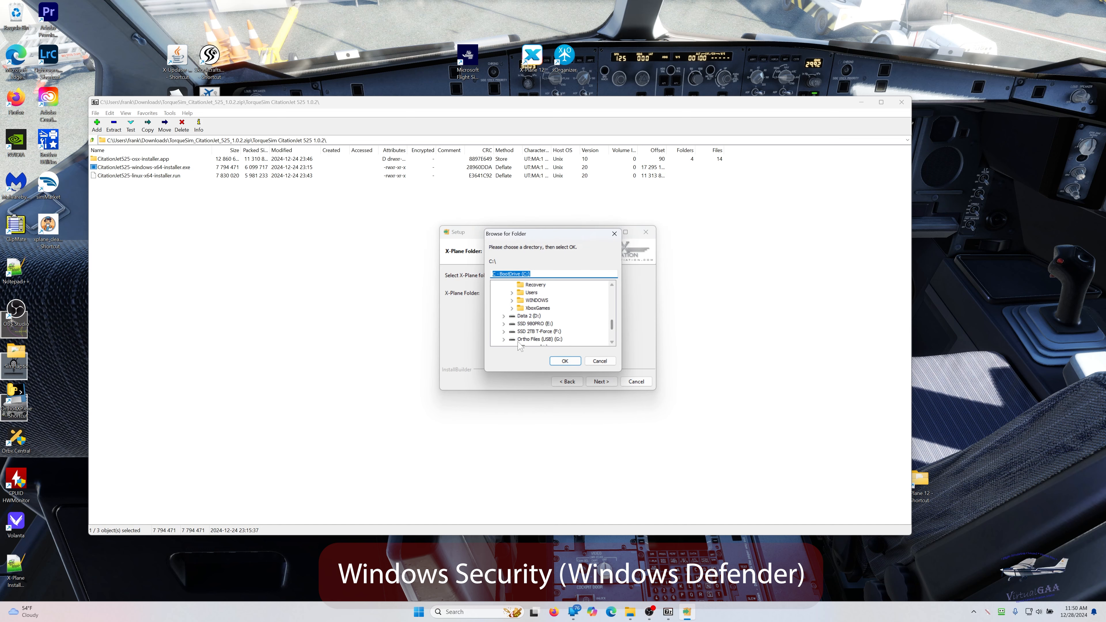
click(503, 324)
click(536, 331)
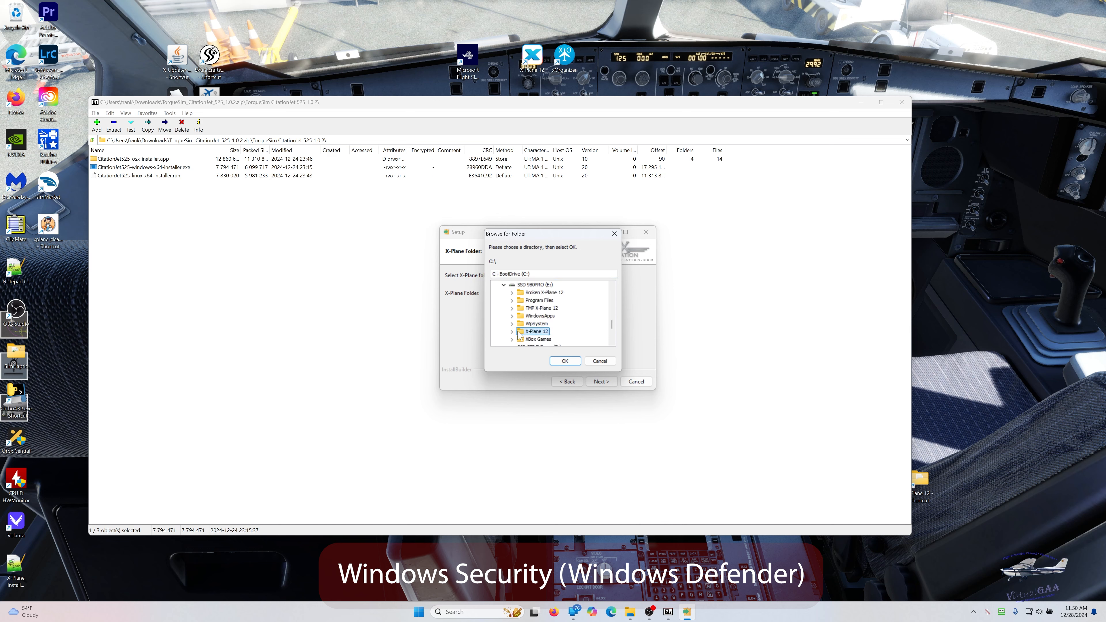
click(564, 361)
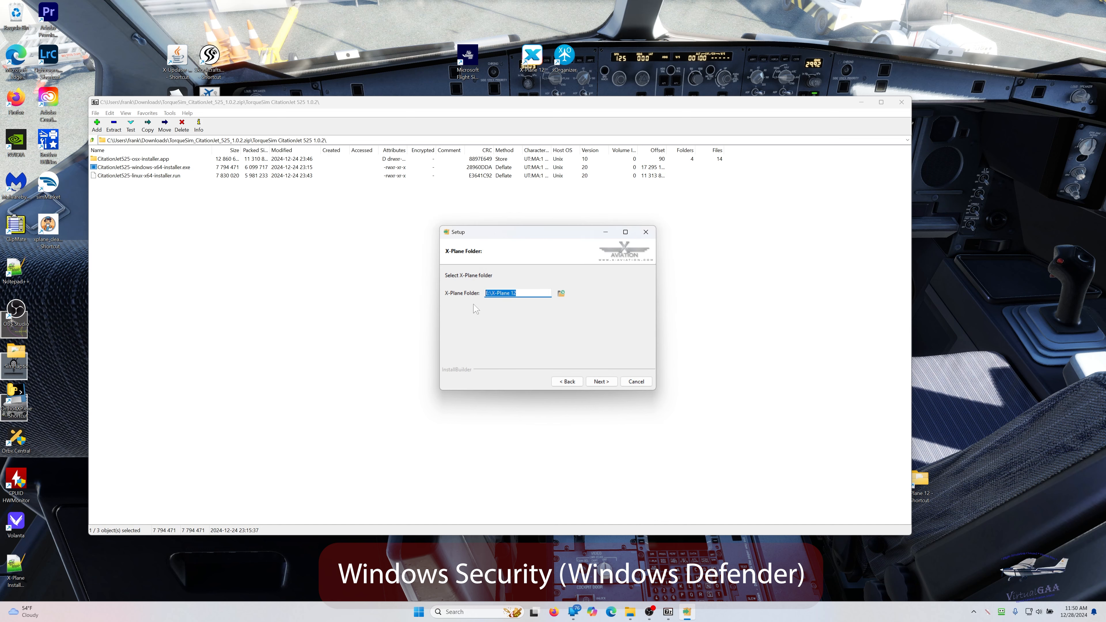
click(601, 382)
click(623, 346)
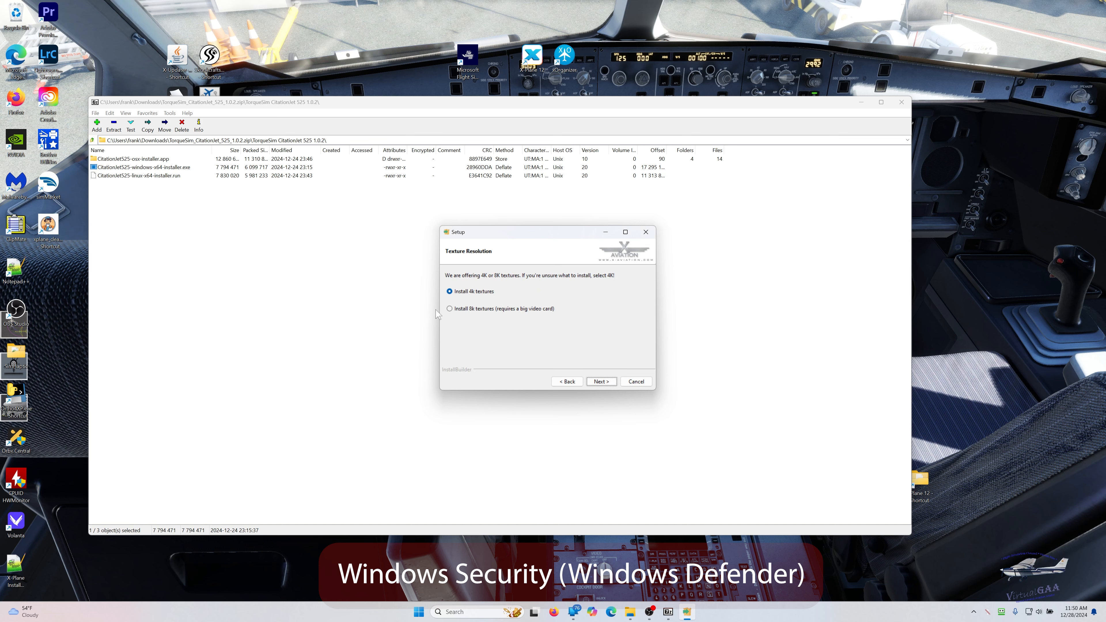
- Accept the 4K textures and begin the CitationJet 525 installation without an HTTP proxy
click(597, 382)
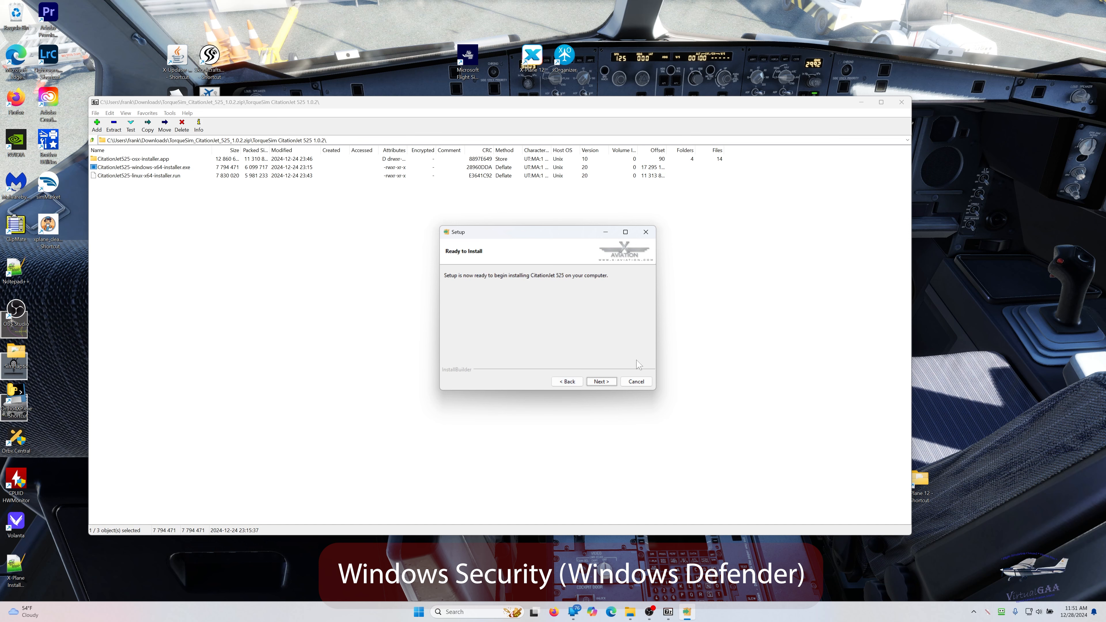
click(603, 383)
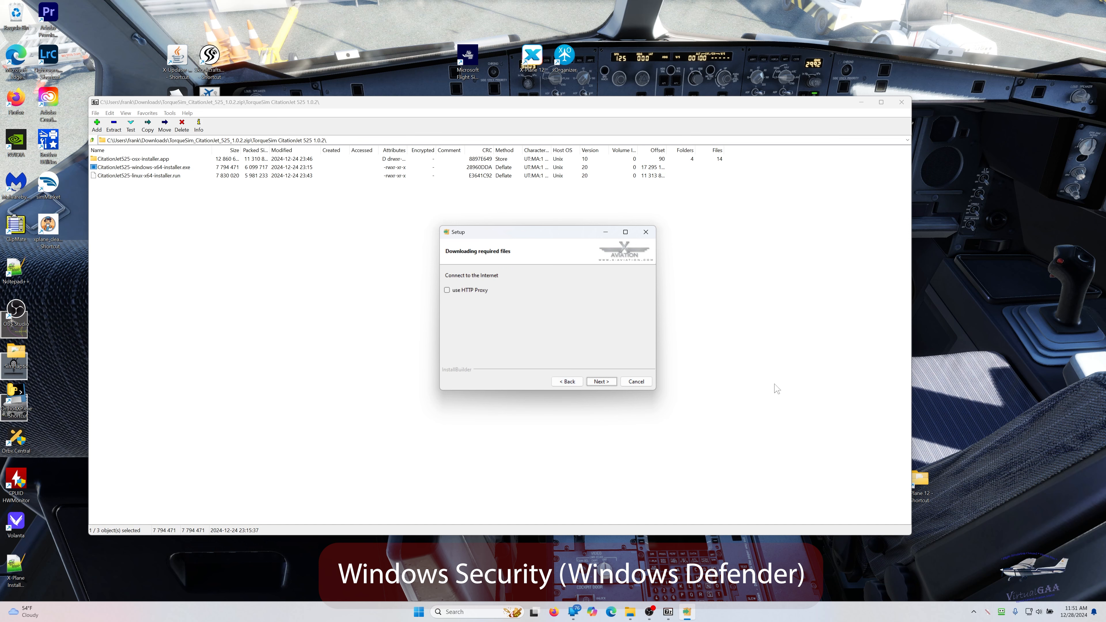
click(605, 385)
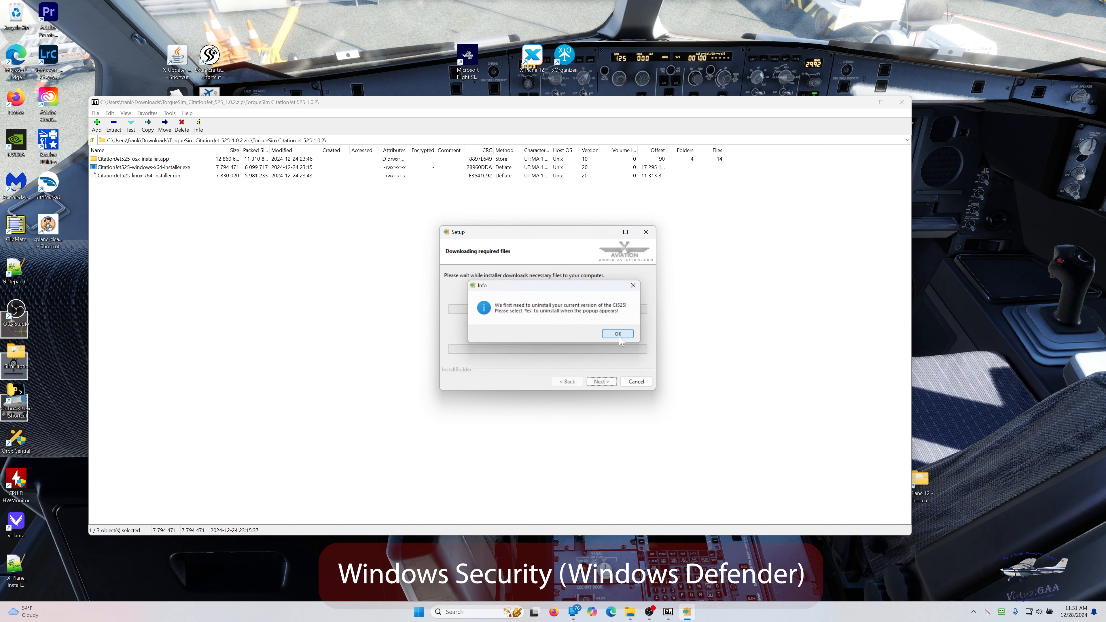
- Agree to uninstall the existing CitationJet 525, complete the new installation and minimize the archive window
click(618, 334)
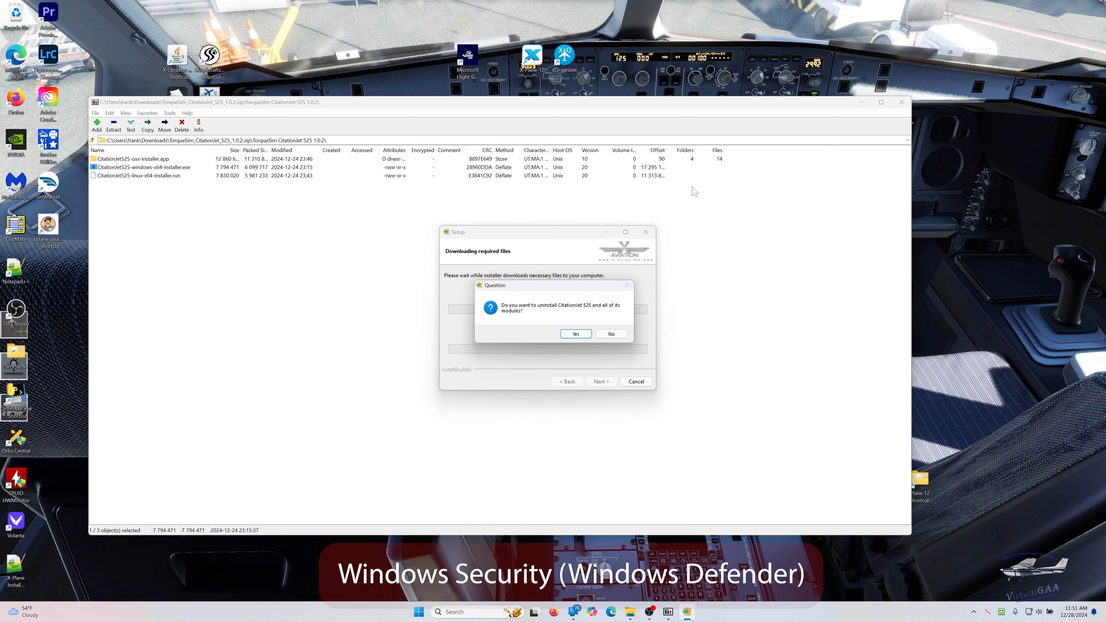
click(574, 336)
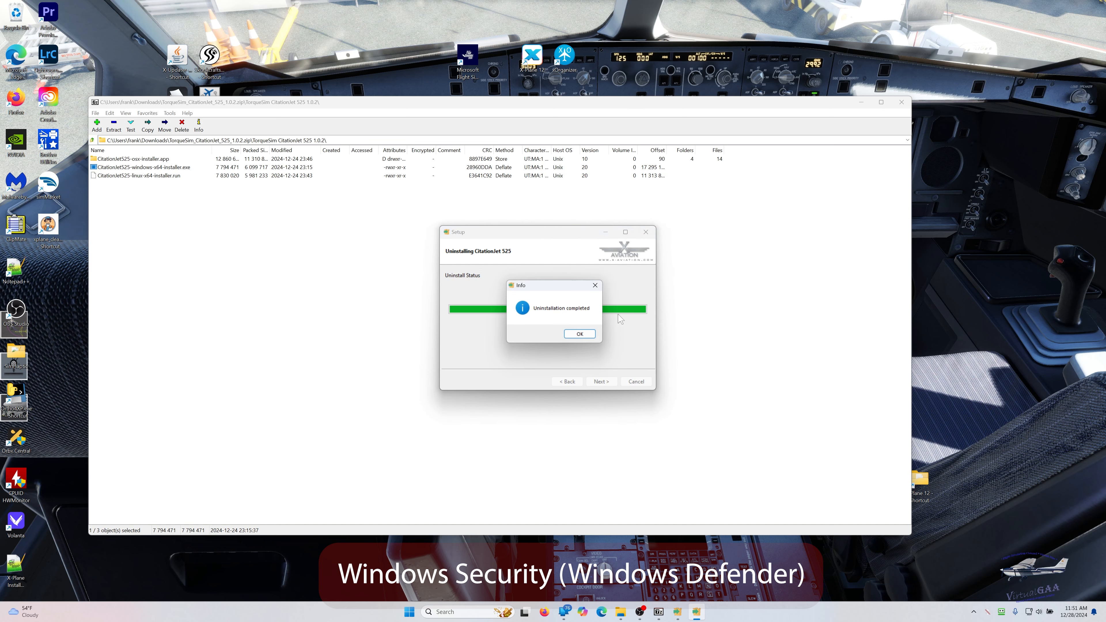
click(585, 336)
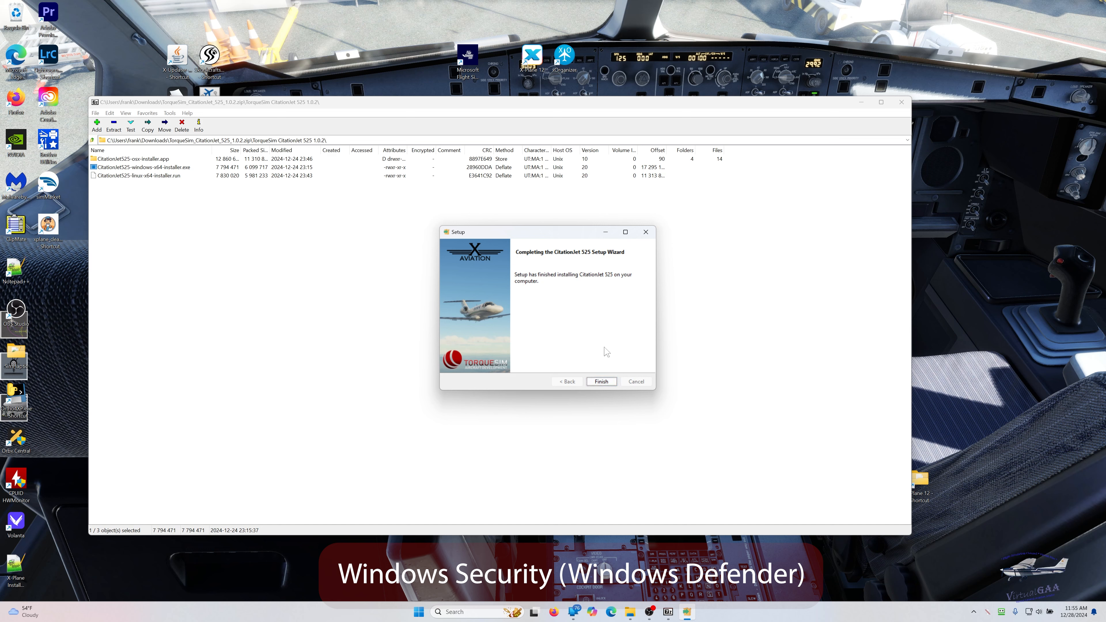
click(611, 383)
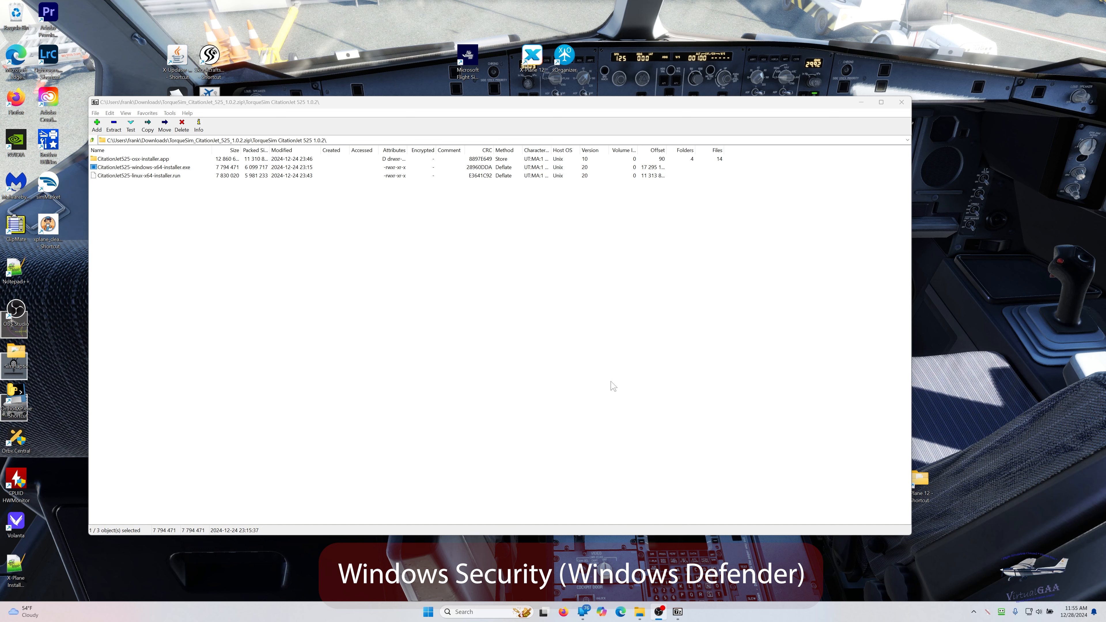
click(860, 102)
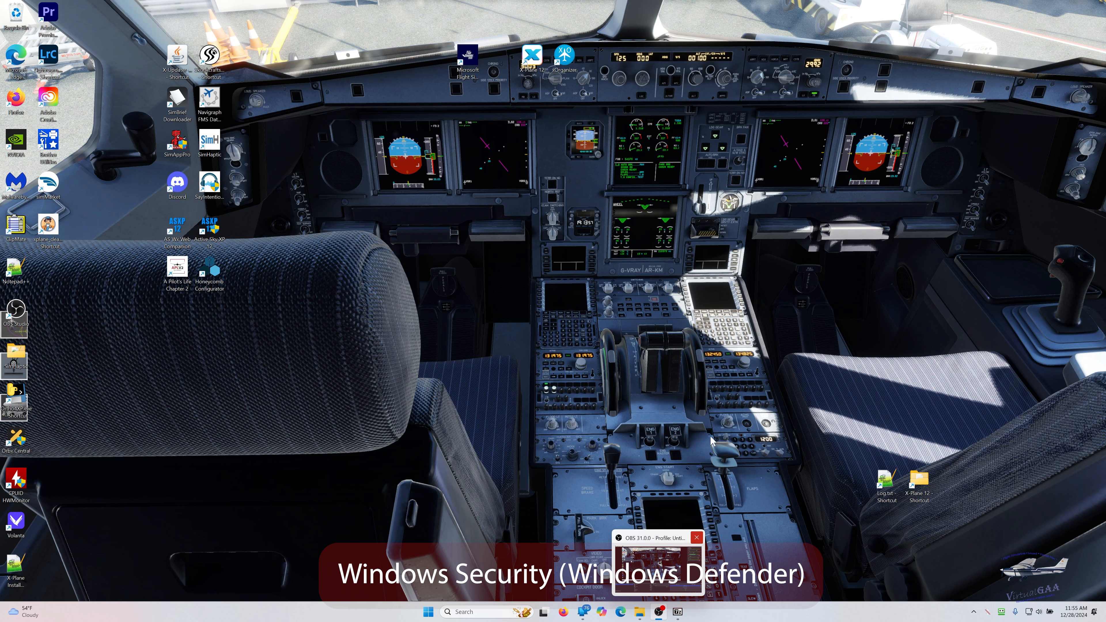
- Close Photoshop with the Logo.png image and launch X-Plane 12 from the desktop
click(639, 614)
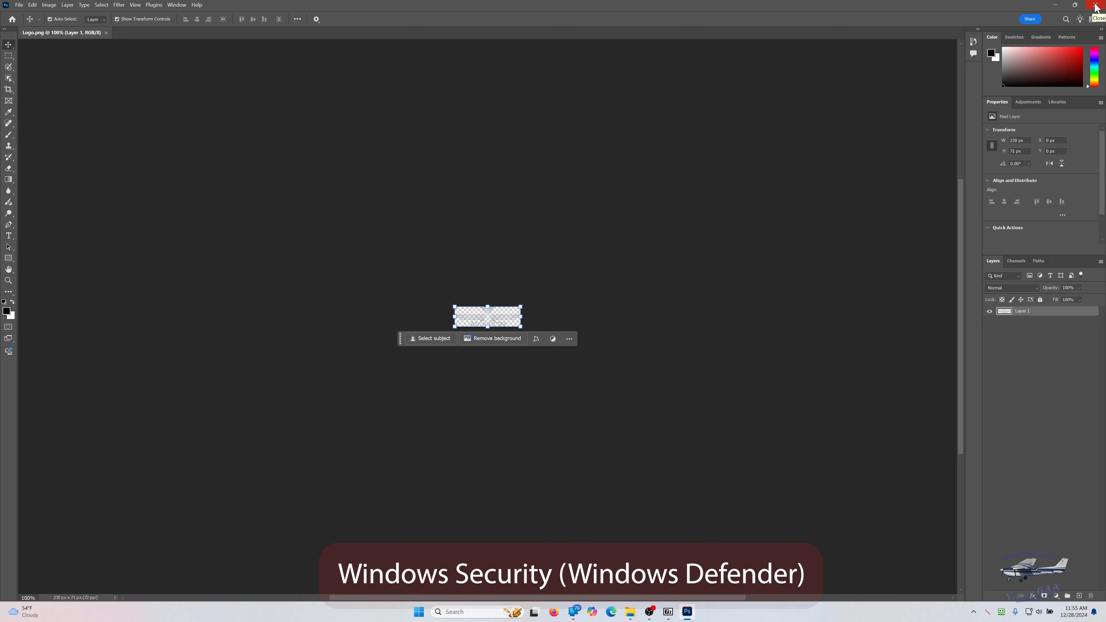
click(1096, 5)
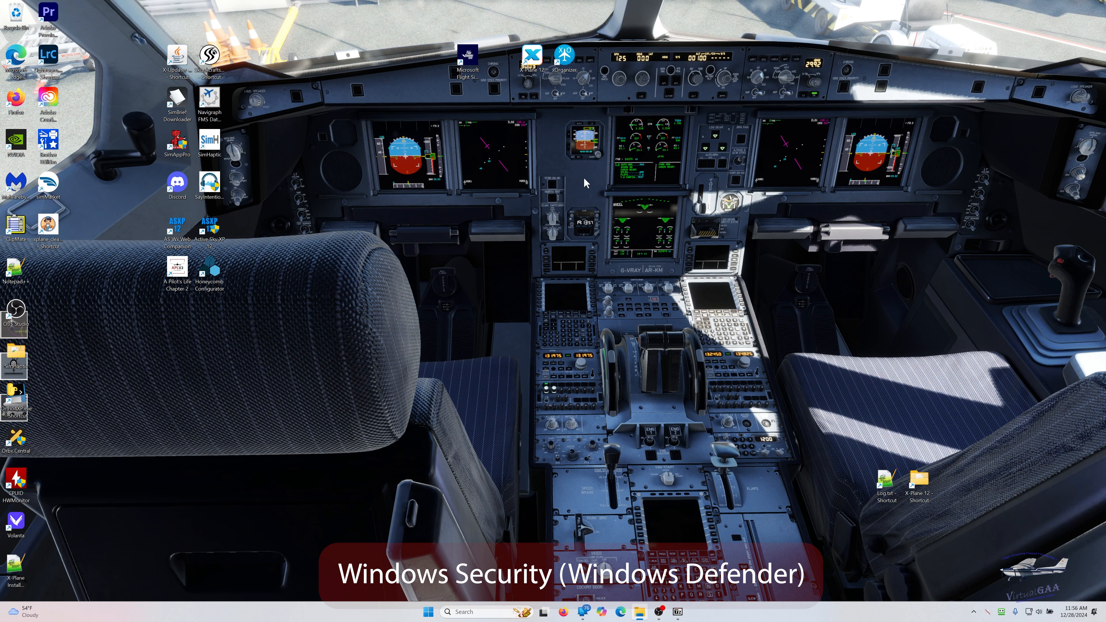
click(538, 63)
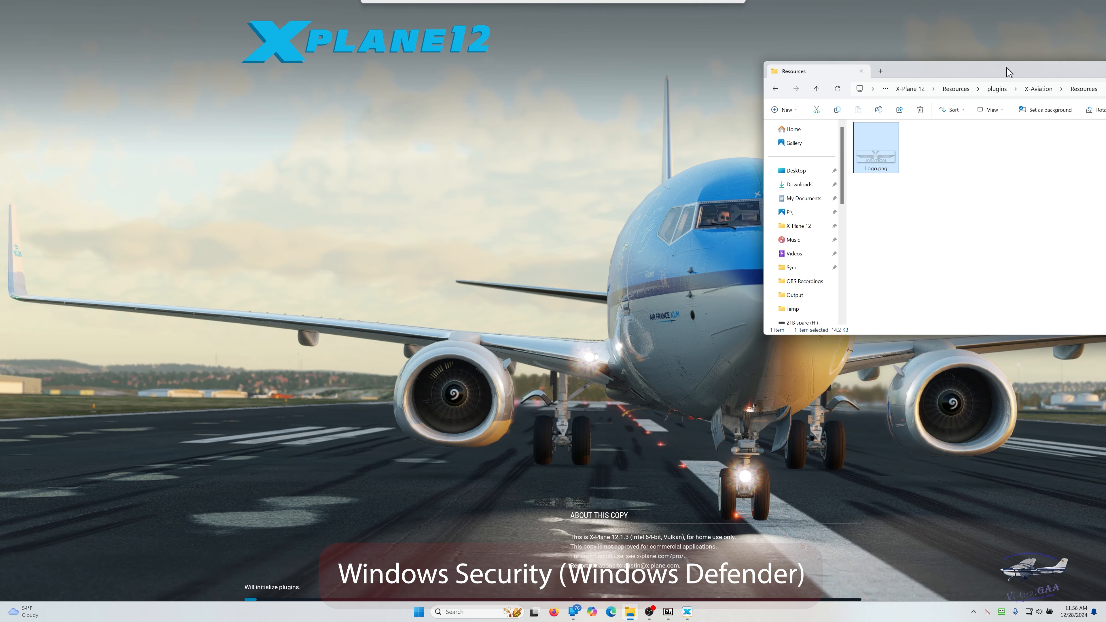
- Move the File Explorer window aside and browse to the X-Plane 12\Resources\plugins folder on the E: drive
drag(1006, 69, 333, 48)
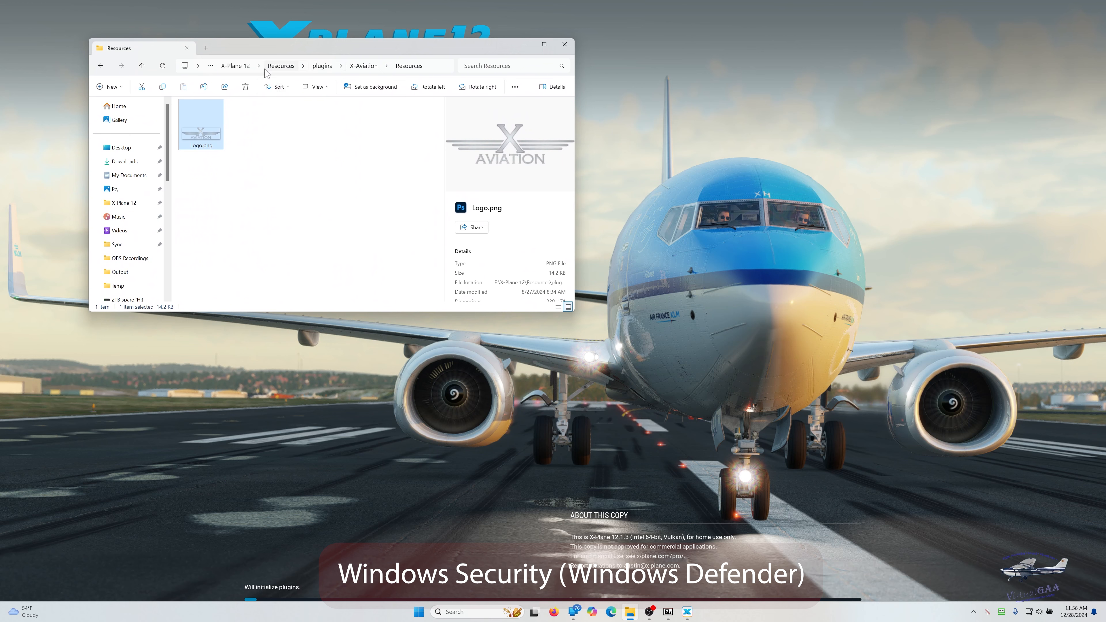
click(240, 65)
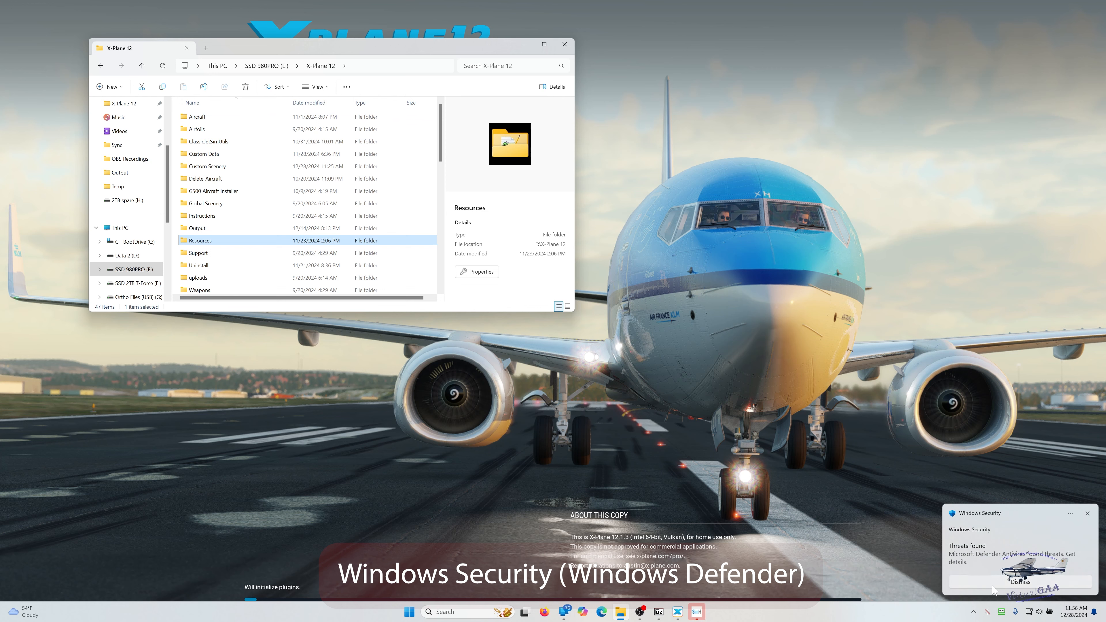
click(282, 269)
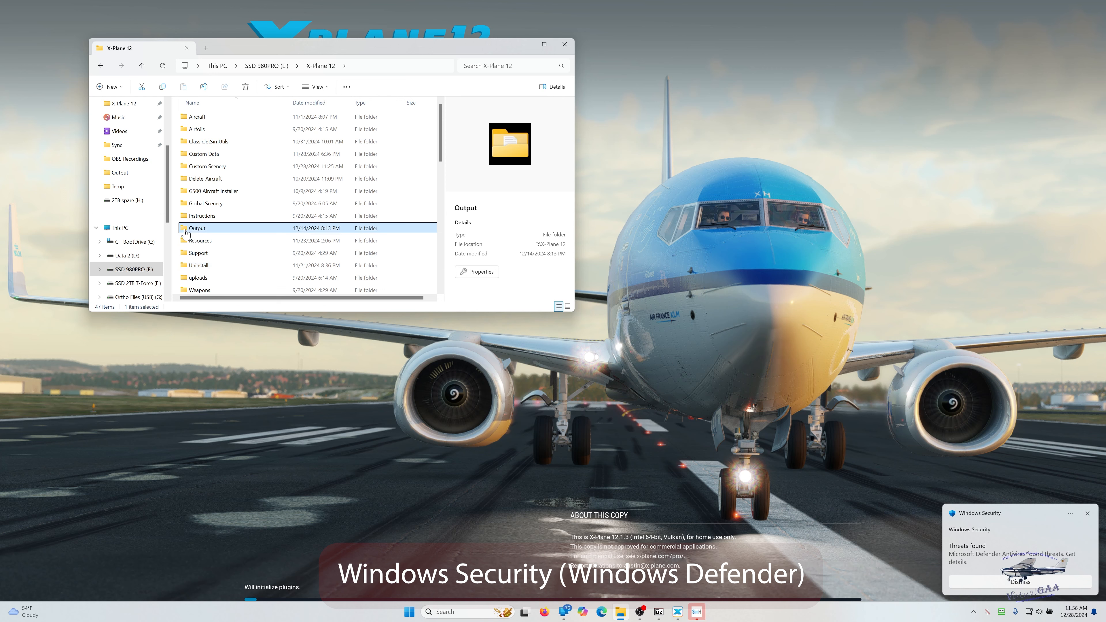
click(194, 242)
double_click(194, 243)
click(195, 241)
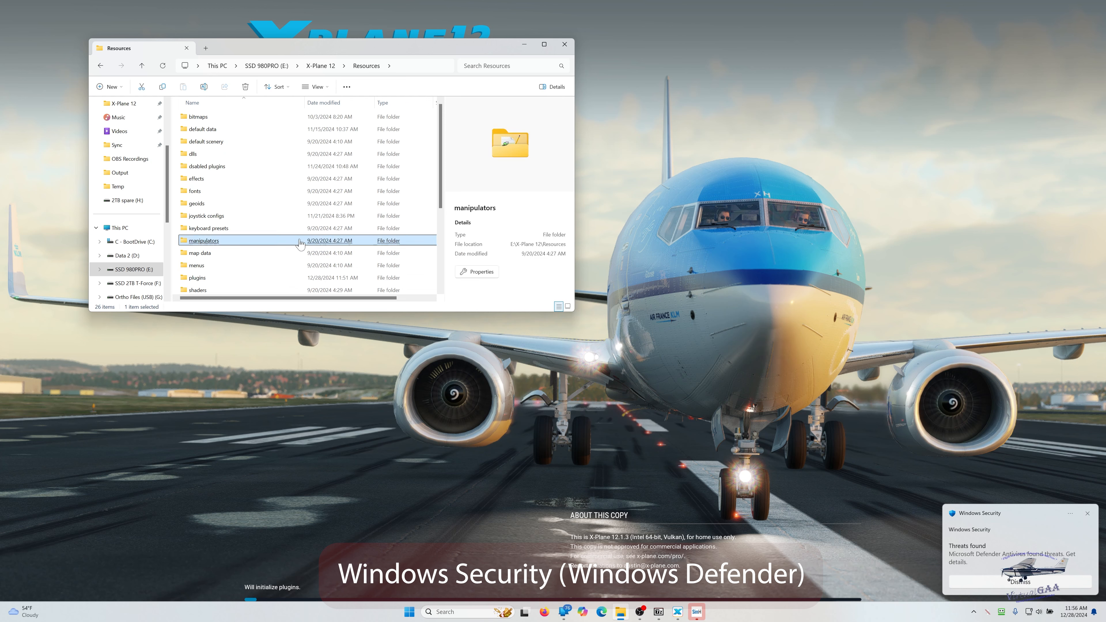
double_click(208, 277)
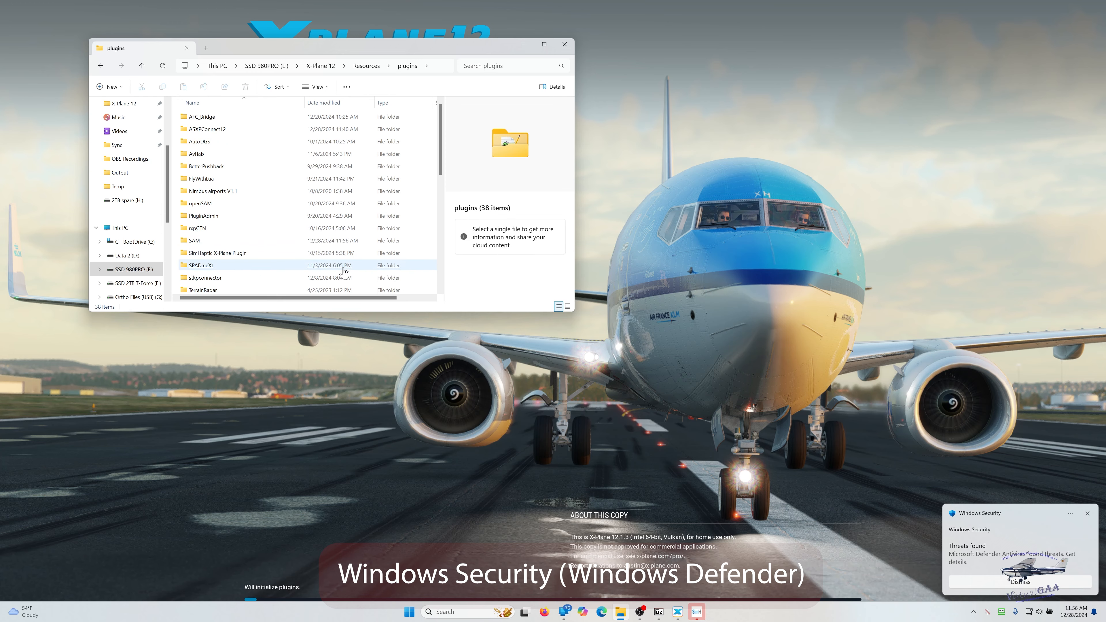
- Find the X-Aviation folder among the plugins and open it to examine its contents
click(234, 216)
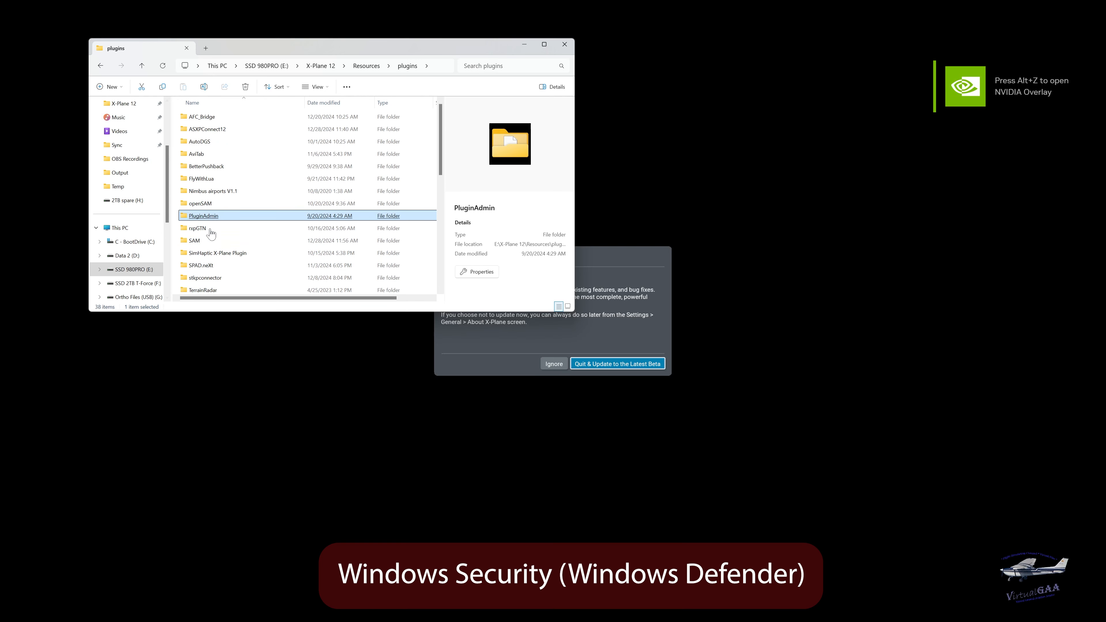
scroll(211, 233, down, 5)
click(213, 238)
scroll(214, 238, down, 3)
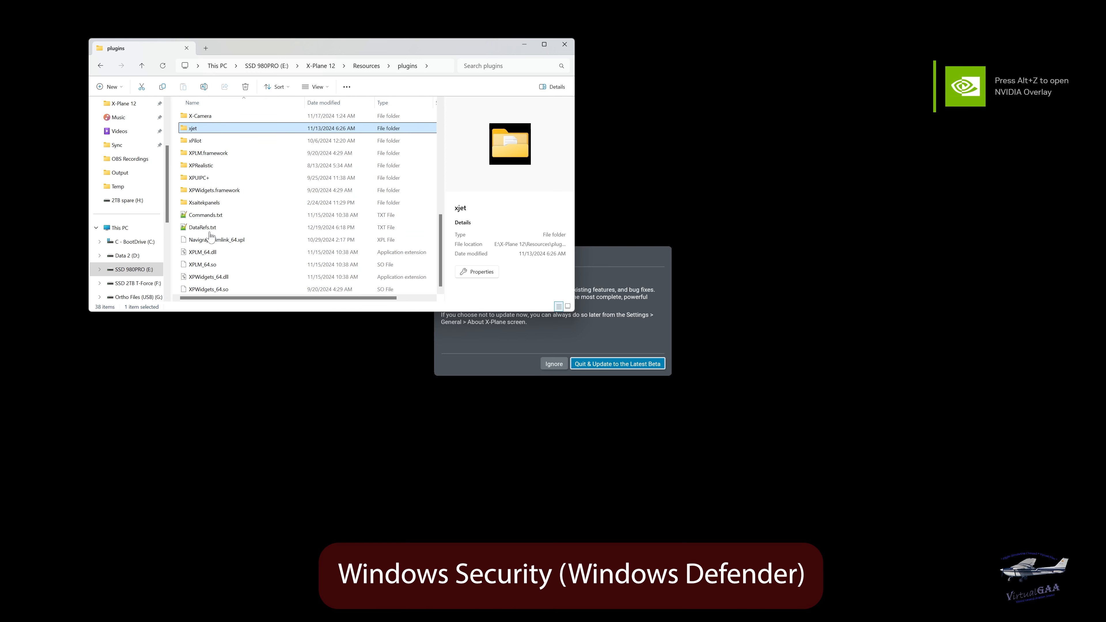
click(207, 153)
scroll(208, 159, up, 3)
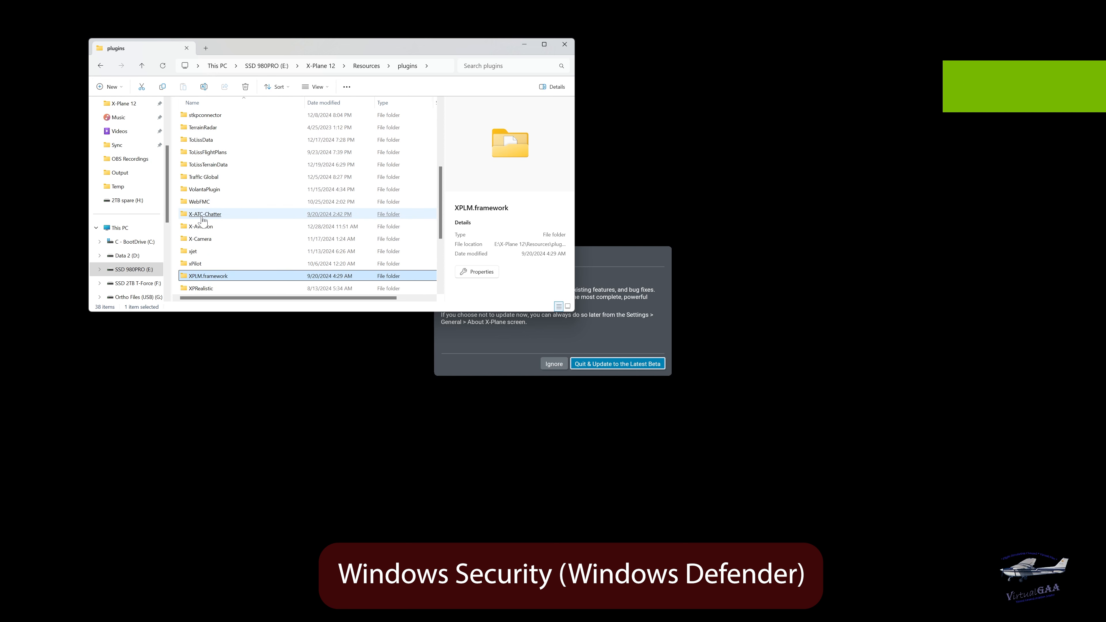
double_click(218, 226)
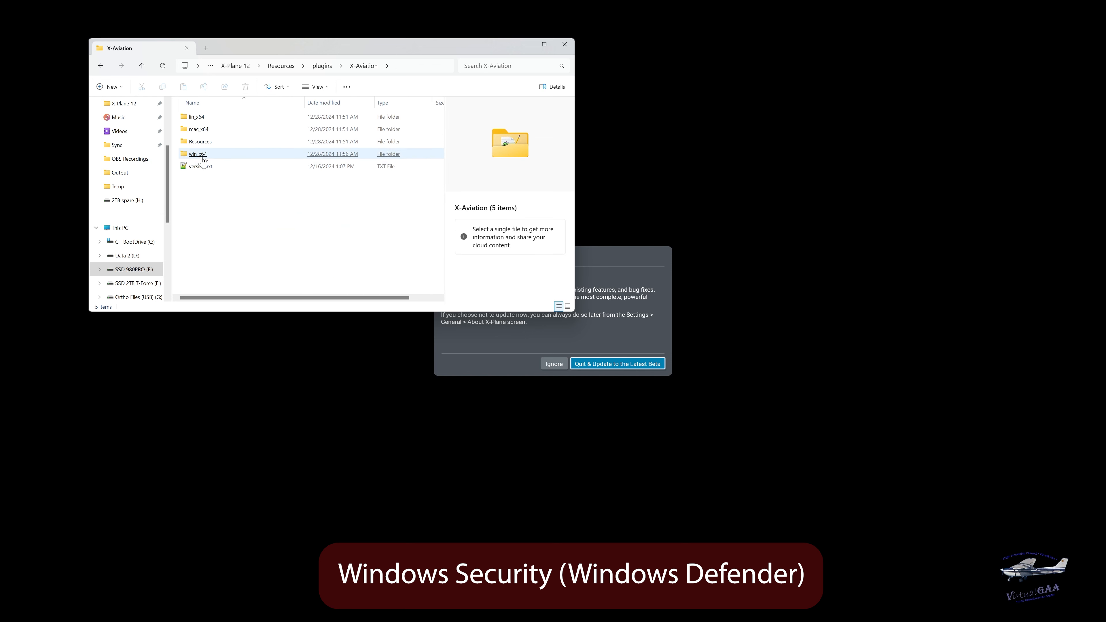
- Check the Resources subfolder inside X-Aviation, return to the X-Aviation folder, and ignore X-Plane's beta update offer
click(203, 143)
double_click(203, 144)
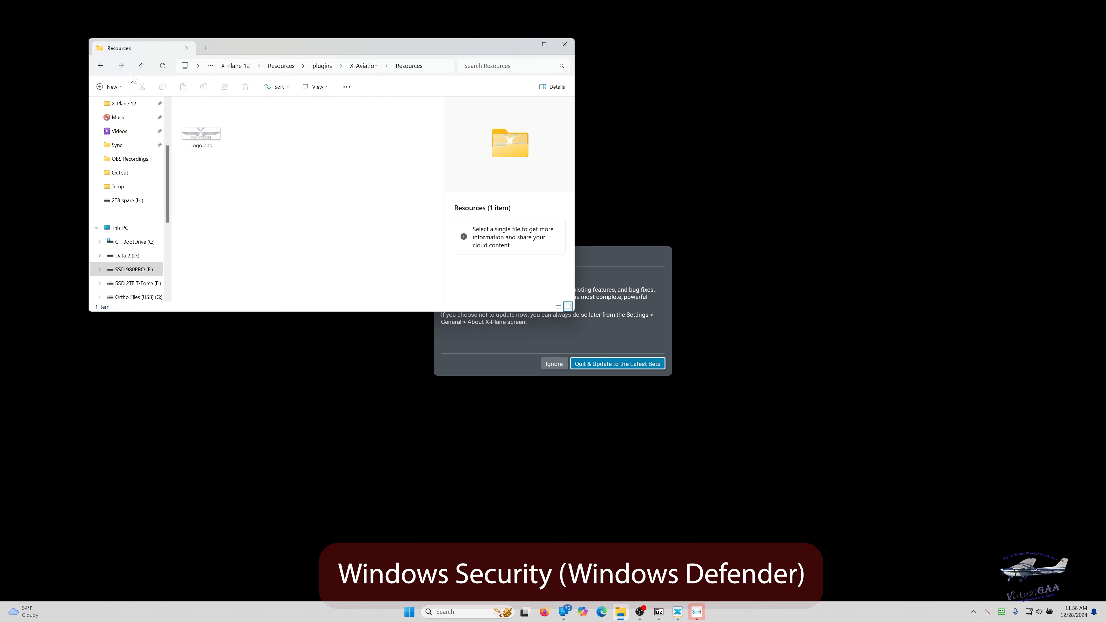
click(100, 66)
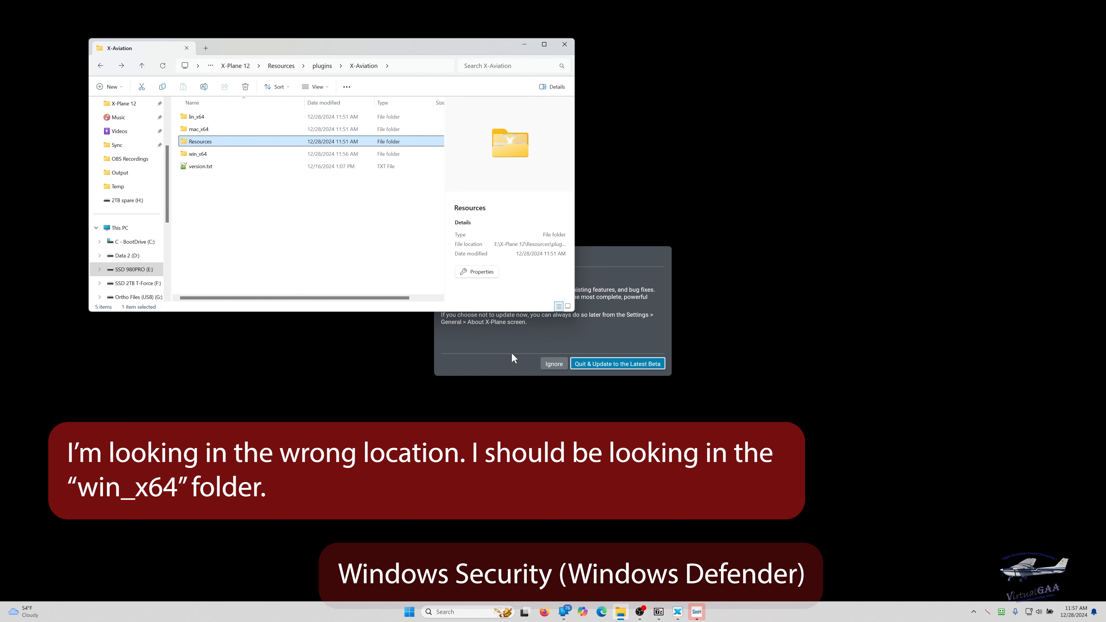
click(552, 362)
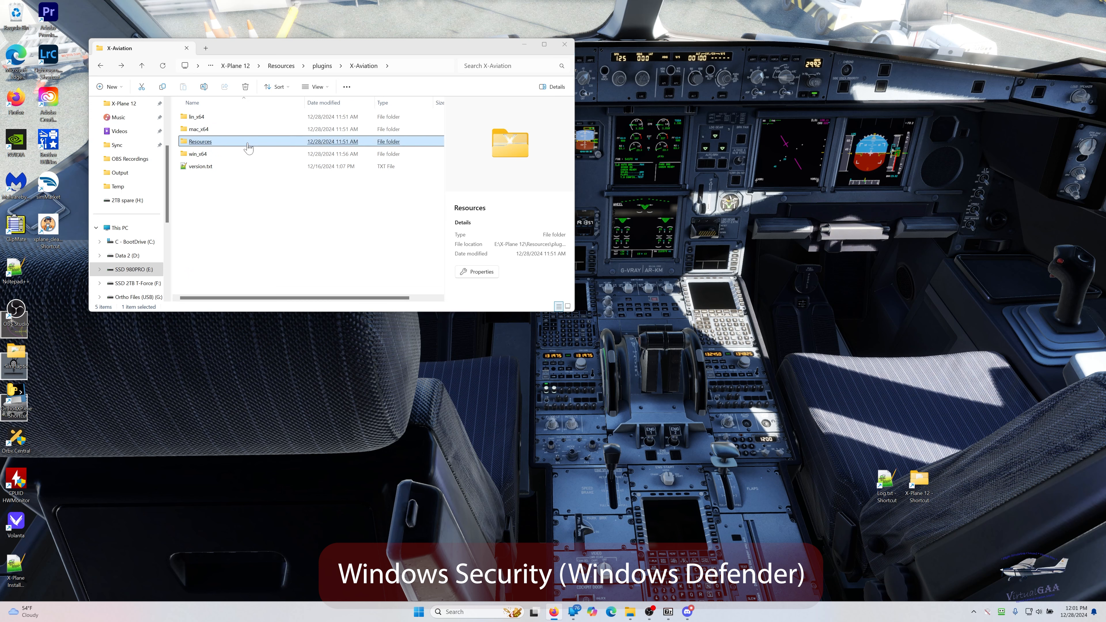
click(198, 142)
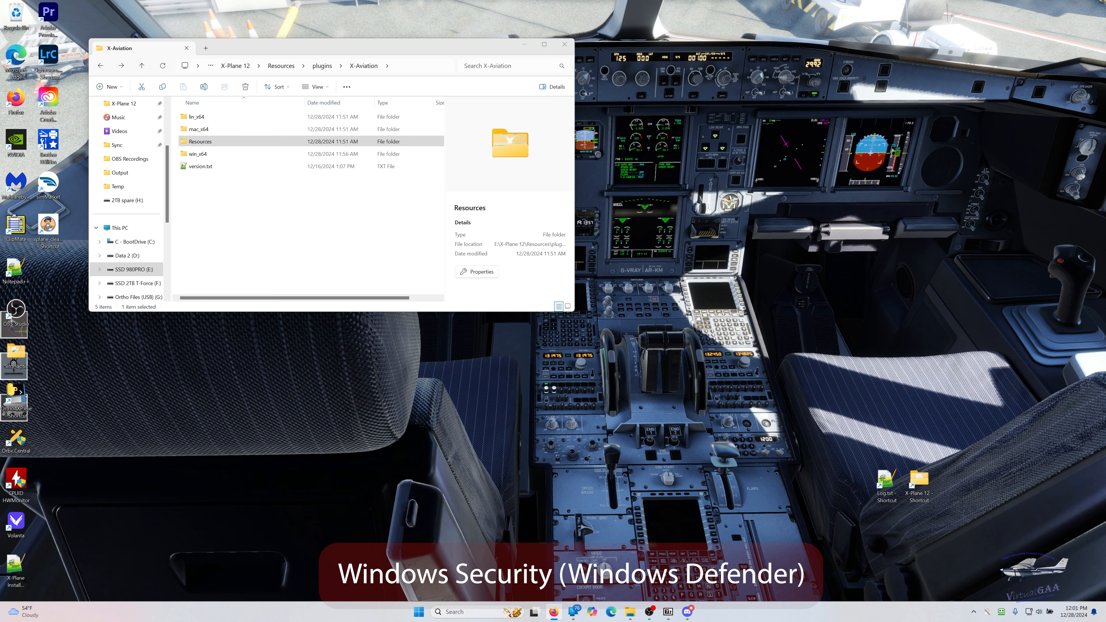
- Switch to Windows Security, view its Protection history, and examine the affected file path of the threat quarantined at 11:56 AM
click(479, 608)
text(windows Security)
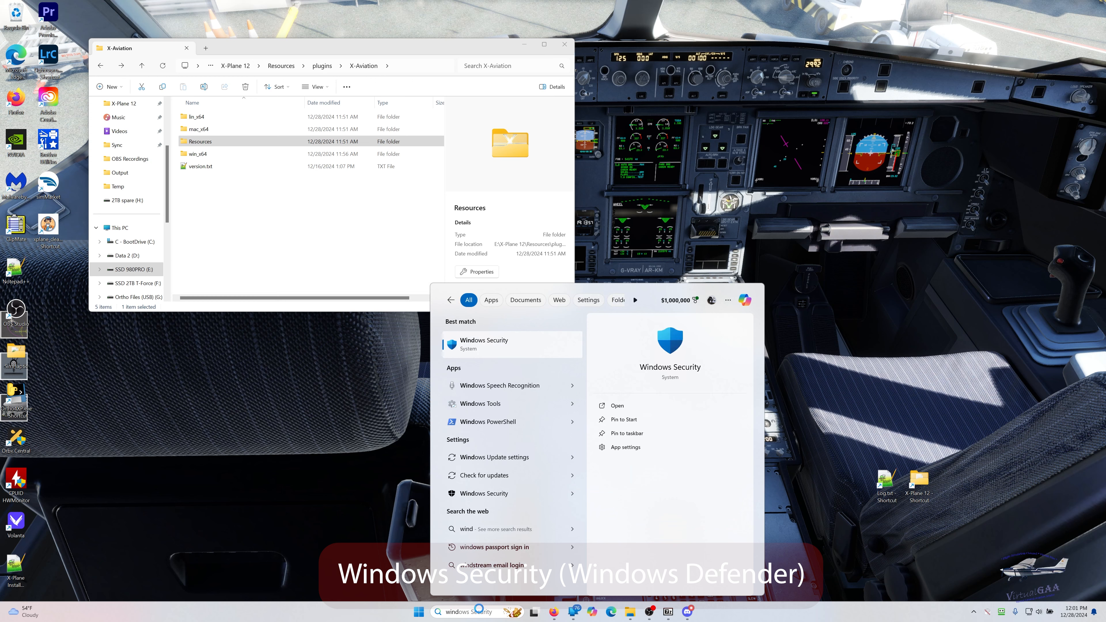
click(474, 344)
scroll(719, 310, down, 2)
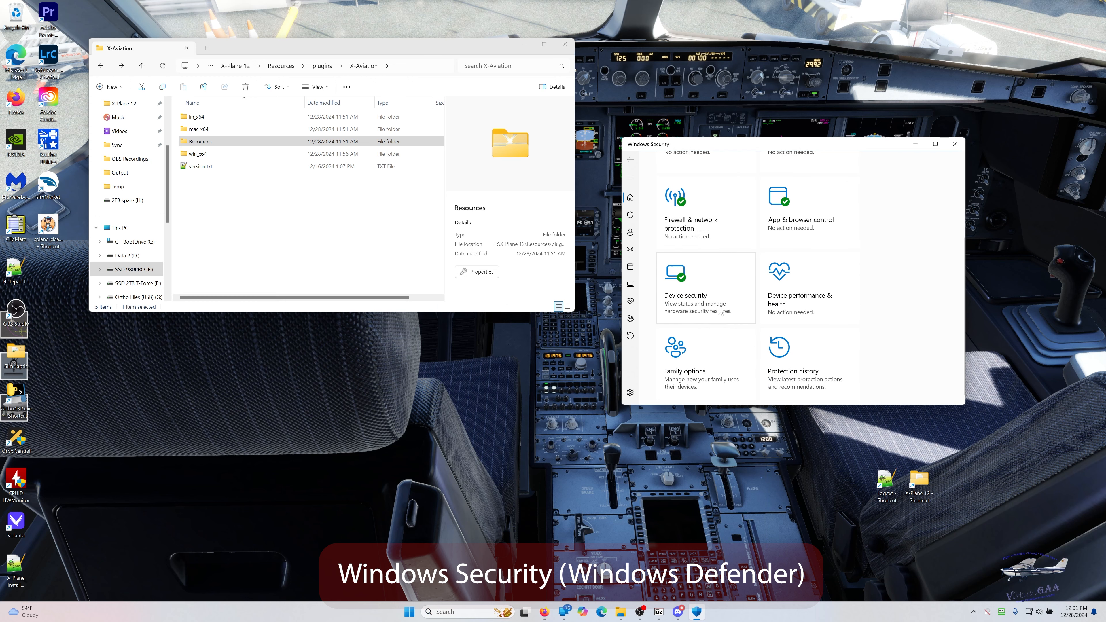
click(805, 371)
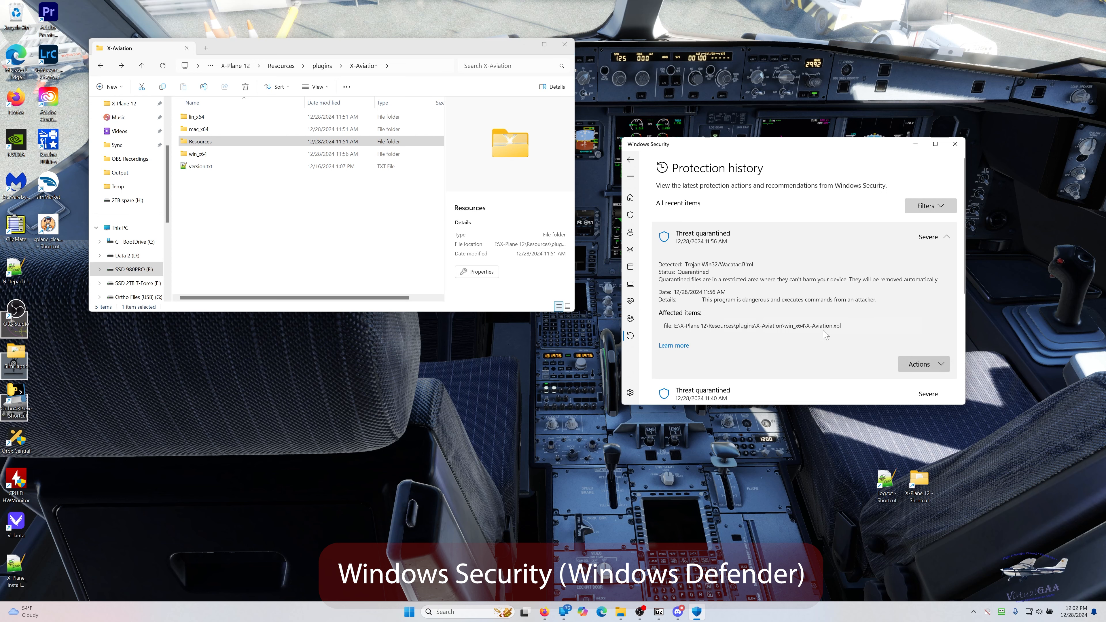
drag(841, 325, 675, 325)
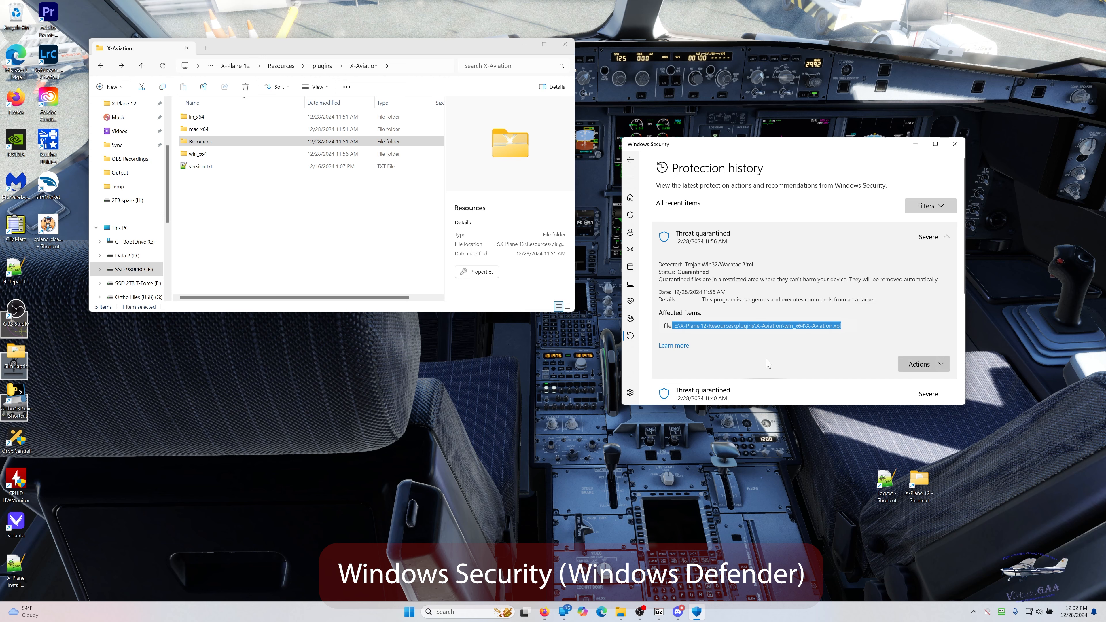
- View the Resources subfolder of X-Aviation and restore the X-Aviation.xpl threat quarantined at 11:56 AM
click(942, 366)
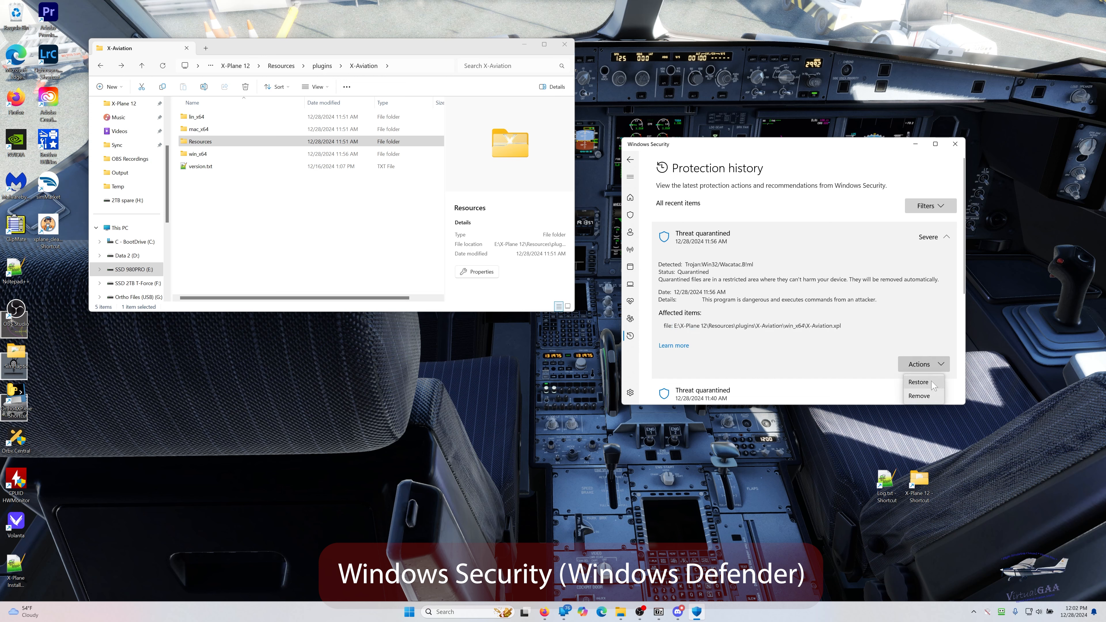
double_click(183, 142)
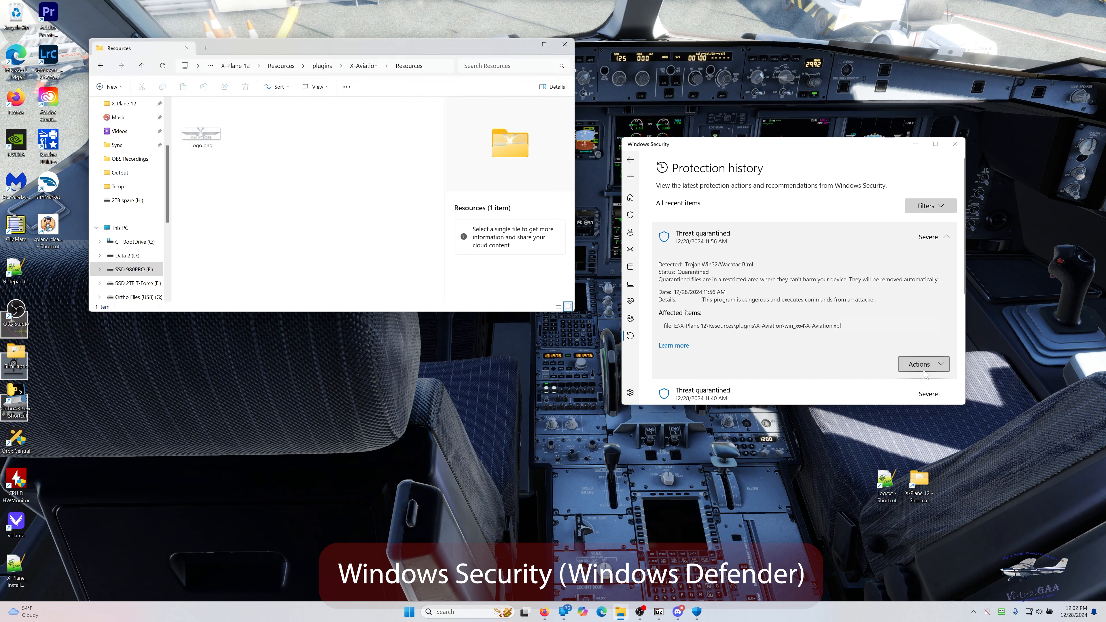
click(942, 367)
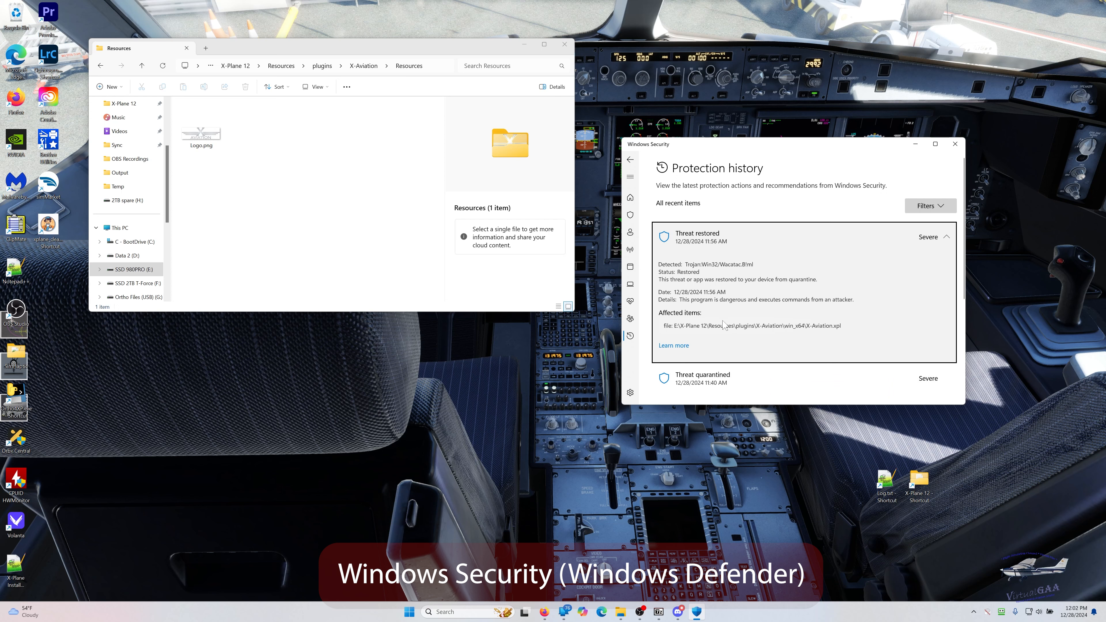
- Return to the X-Aviation folder, open its win_x64 subfolder, and select X-Aviation.xpl to inspect its details
click(280, 199)
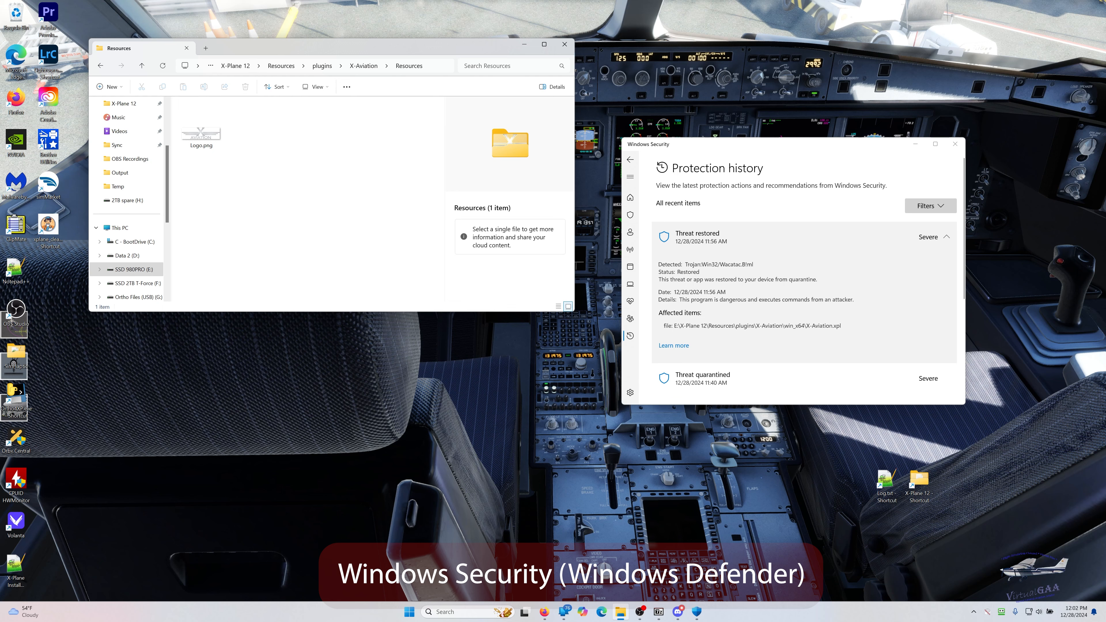
click(355, 68)
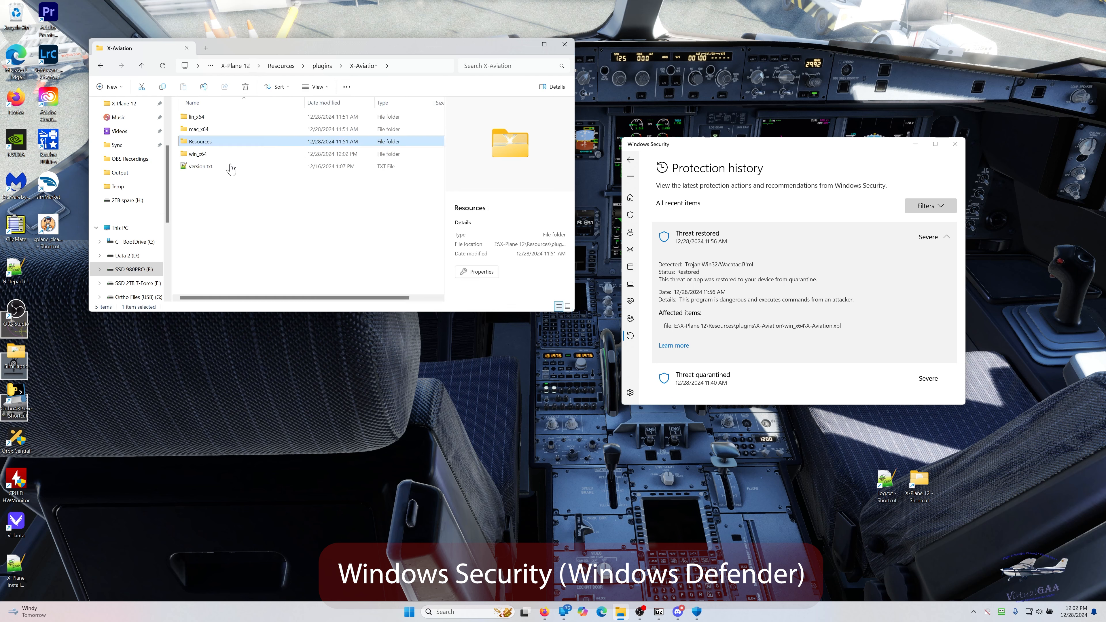
click(205, 155)
double_click(204, 155)
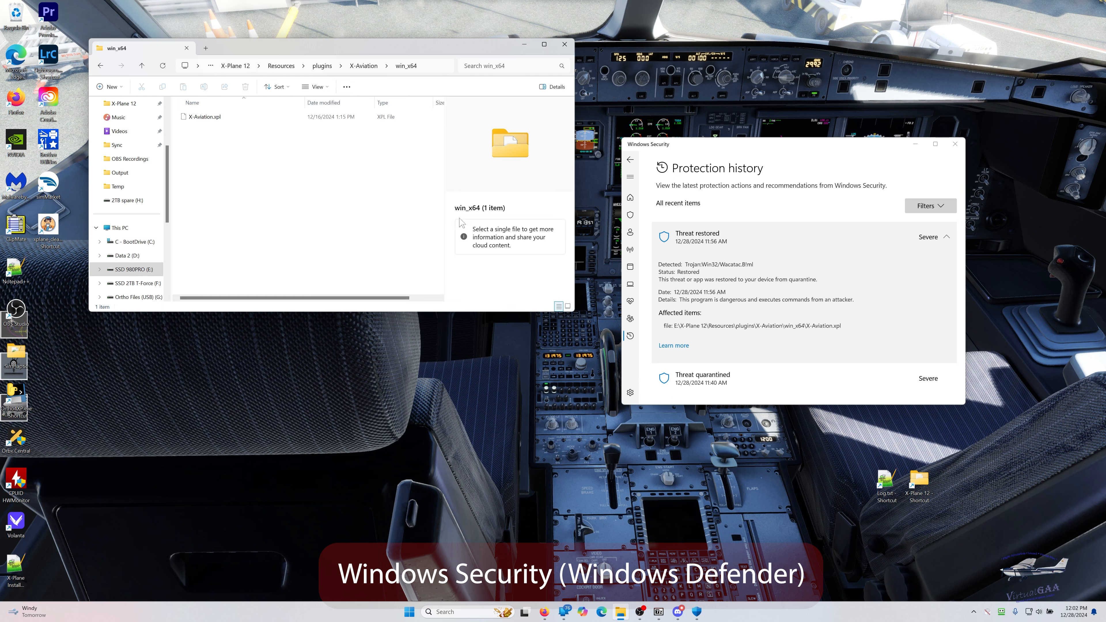
click(209, 121)
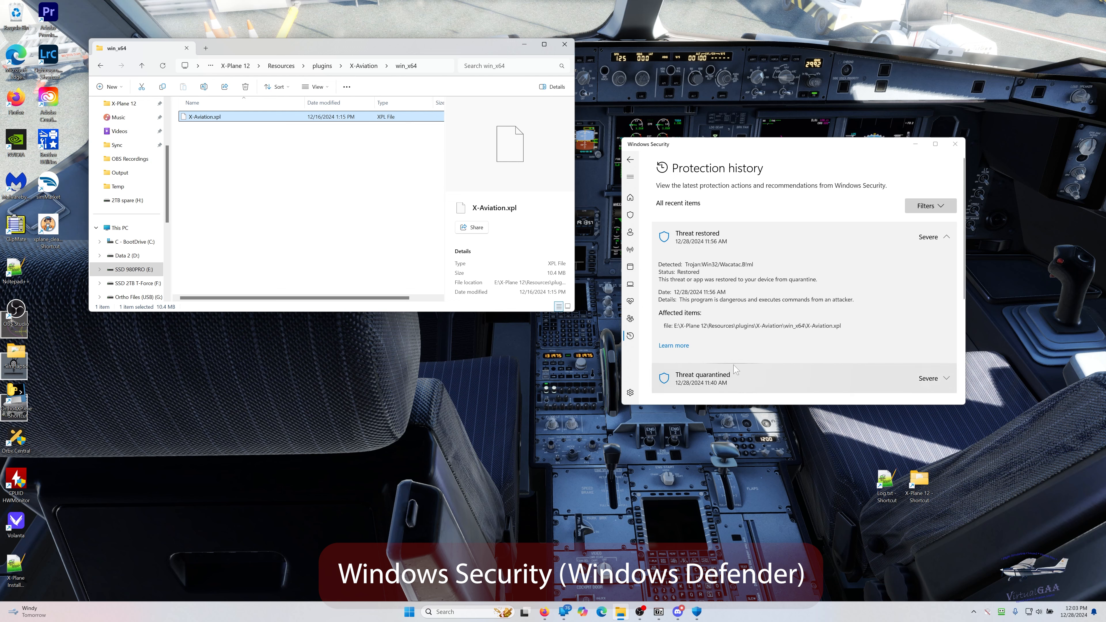
- Restore the X-Aviation.xpl threat quarantined at 11:40 AM and review the Protection history entries
click(938, 386)
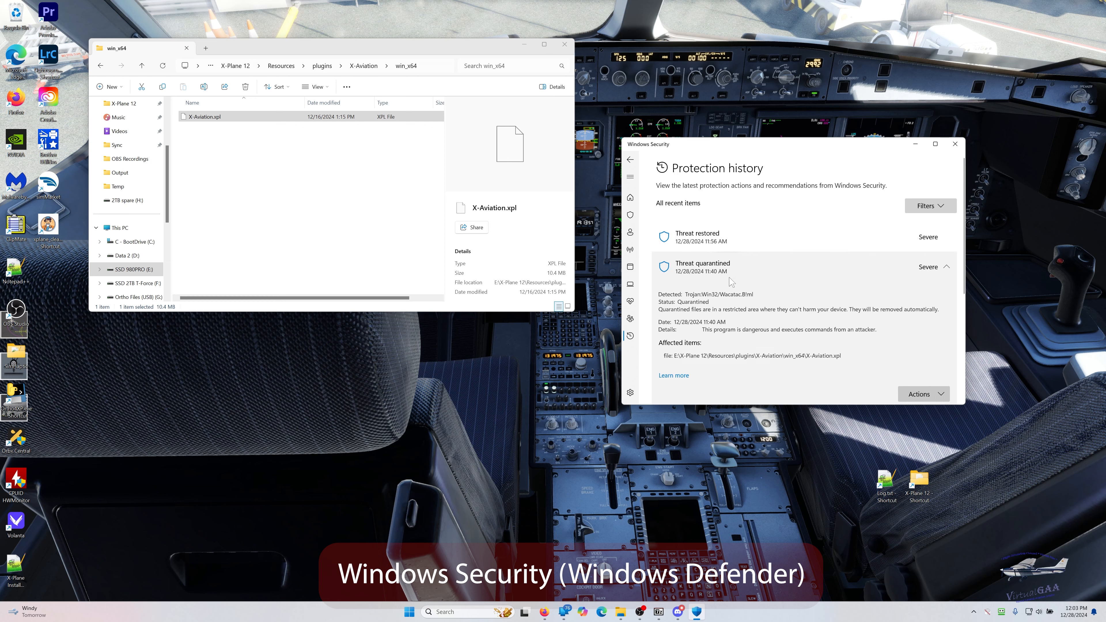
click(931, 394)
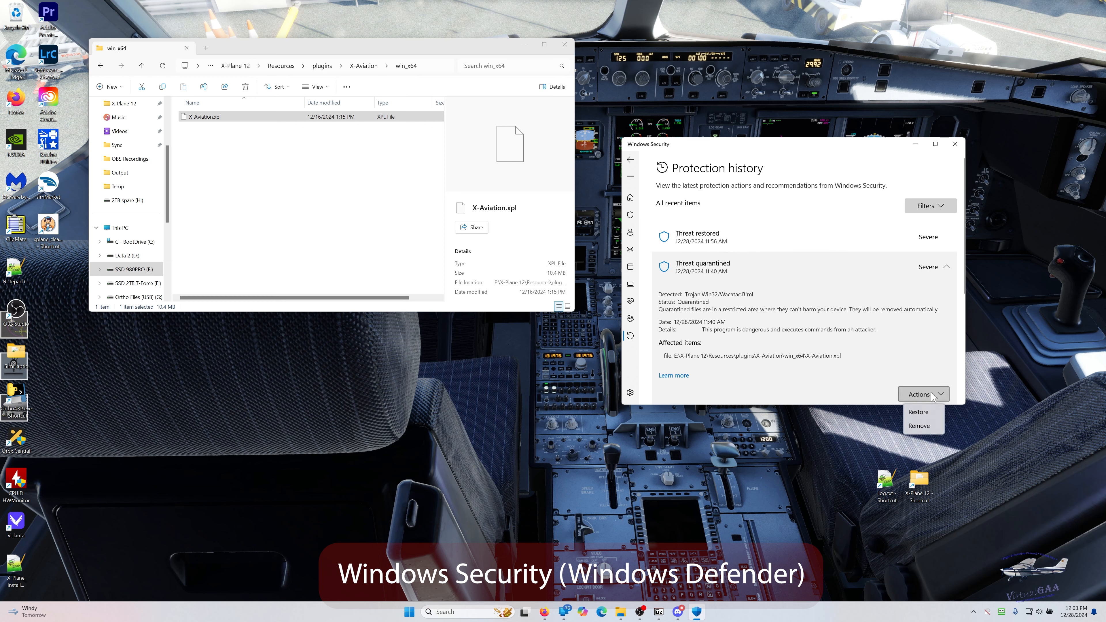
click(920, 412)
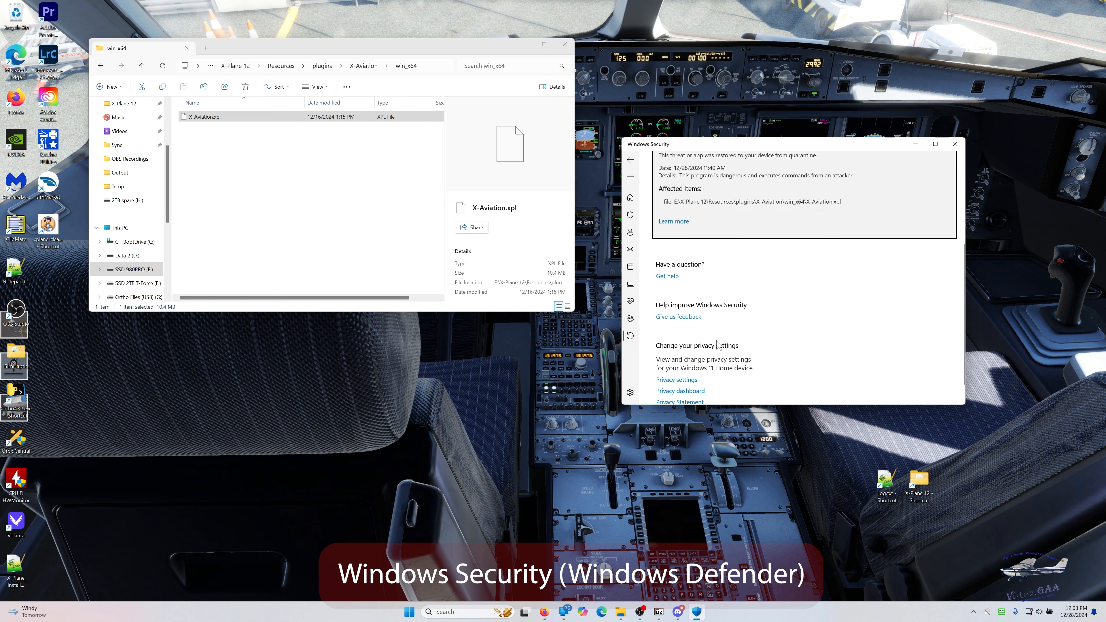
scroll(900, 338, up, 4)
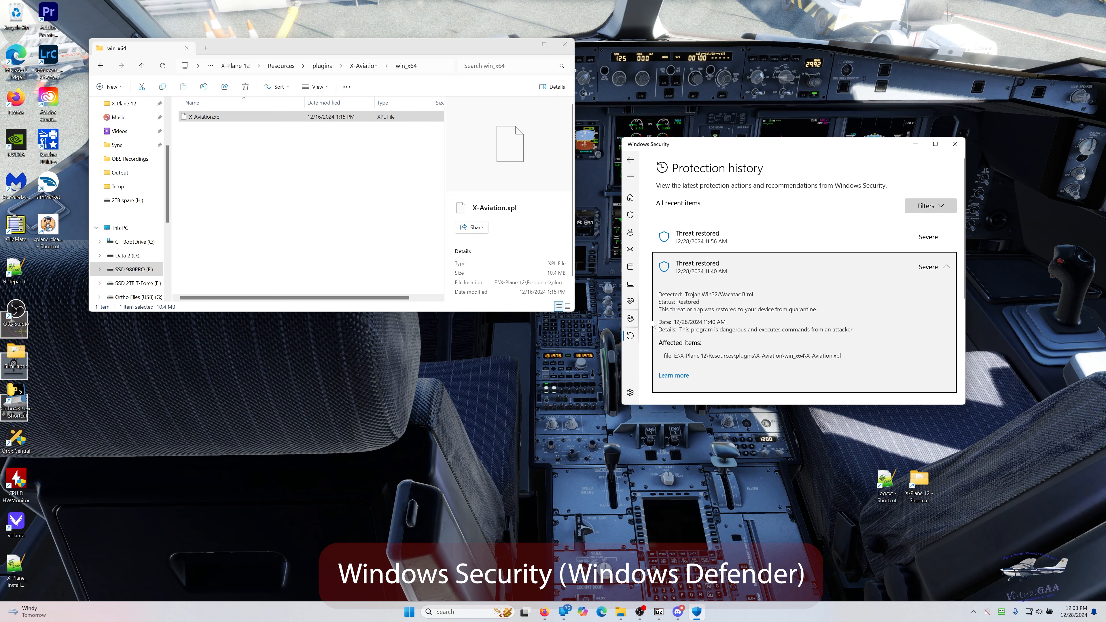
scroll(921, 315, down, 3)
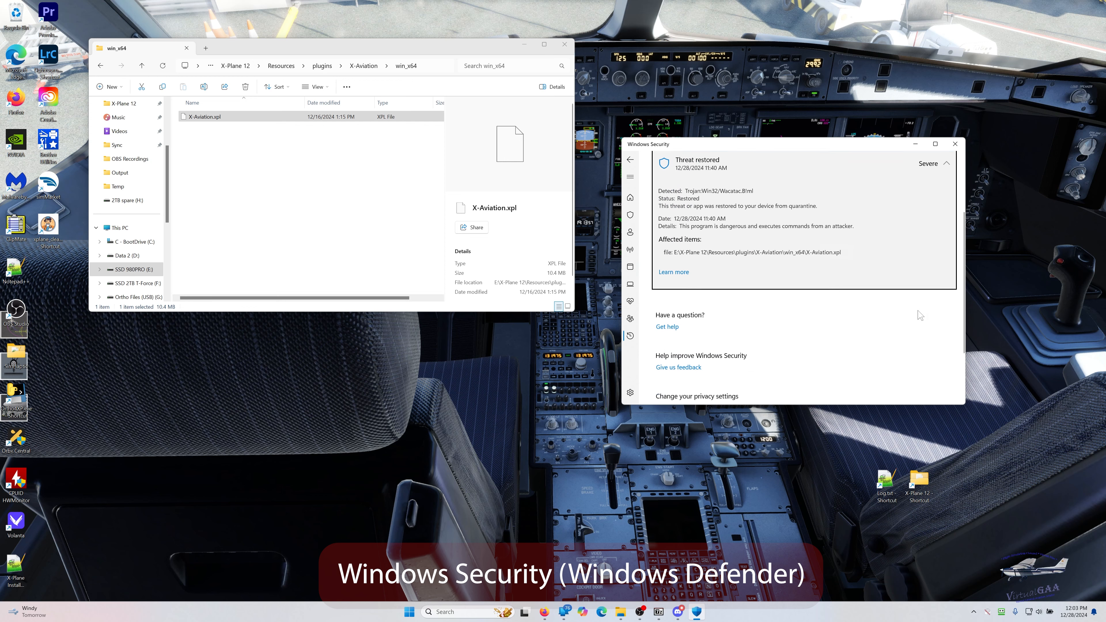
scroll(920, 315, up, 2)
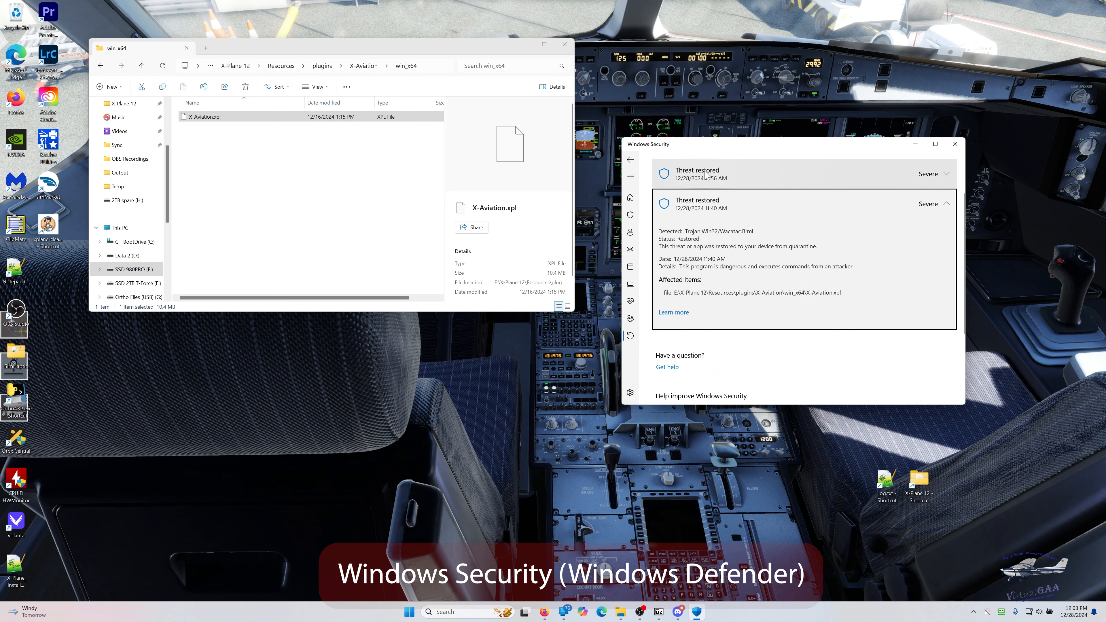
- Examine the Virus & threat protection page and its Protection updates in Windows Security, and return to Virus & threat protection
click(630, 159)
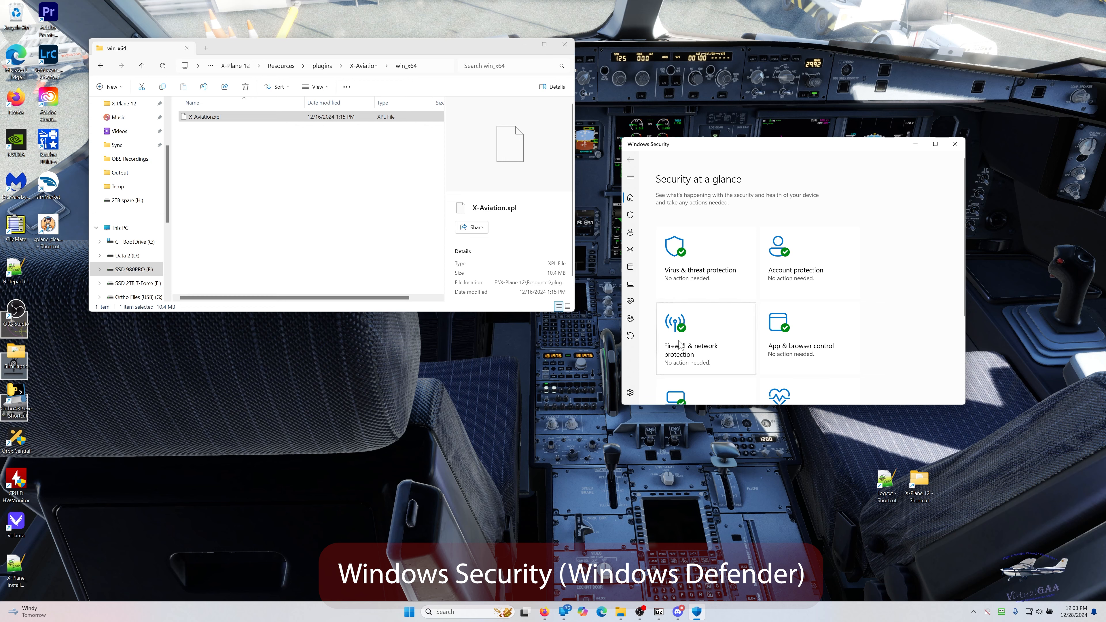
click(685, 281)
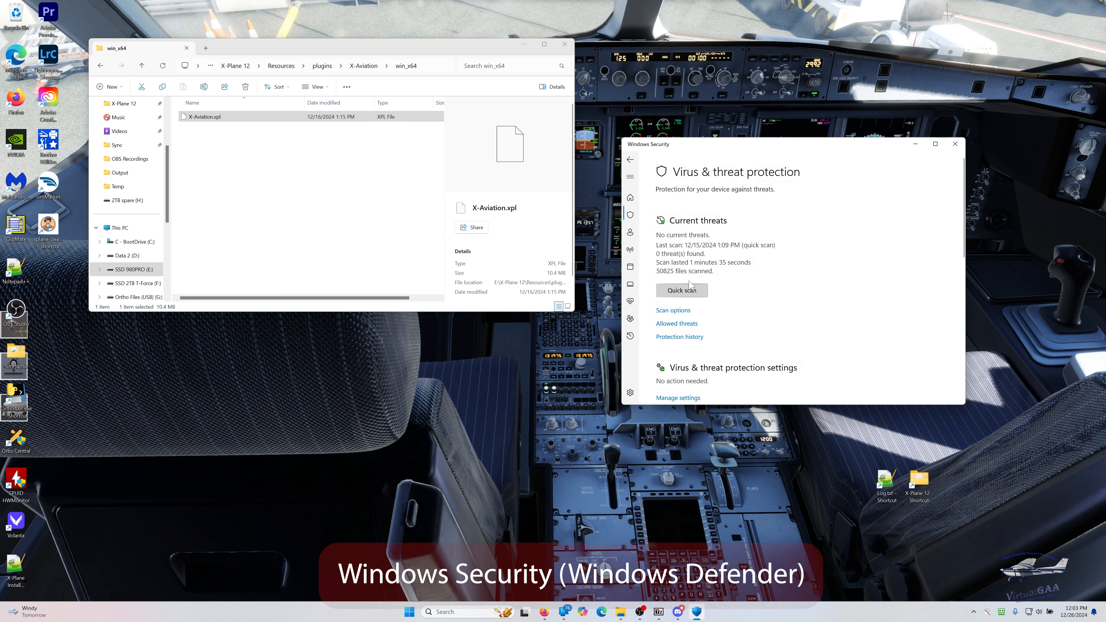
scroll(736, 291, down, 3)
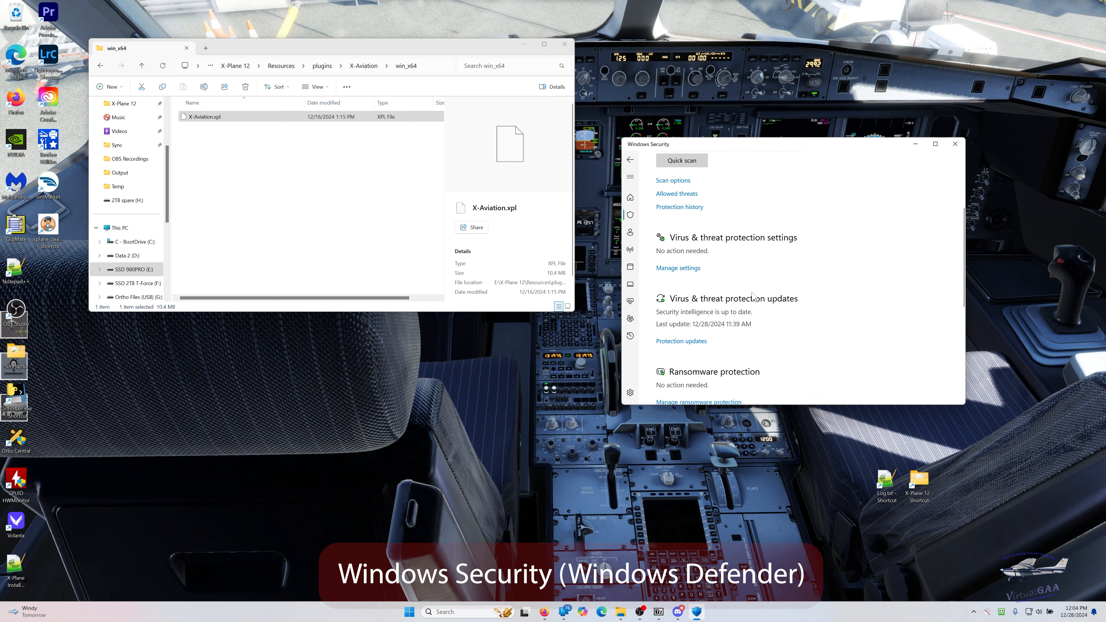
click(703, 343)
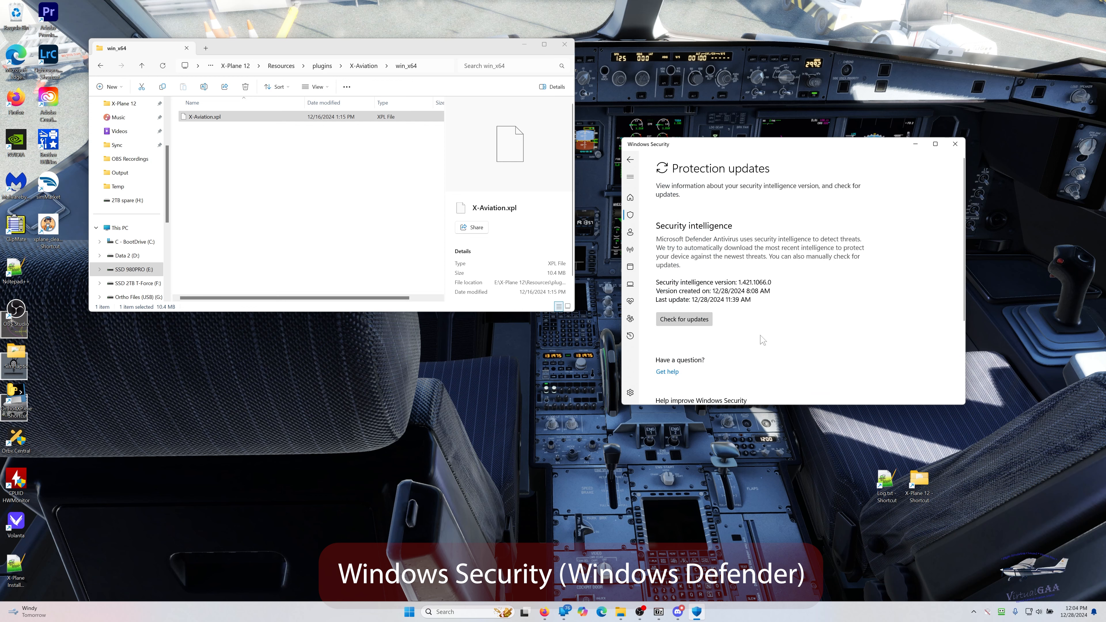
scroll(758, 342, down, 3)
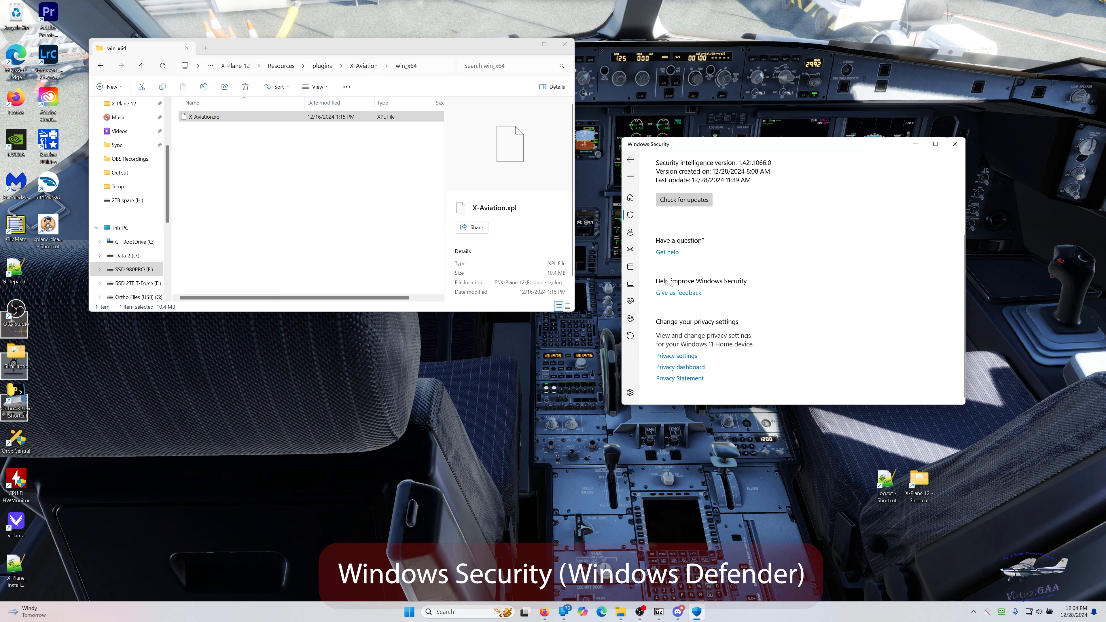
click(630, 159)
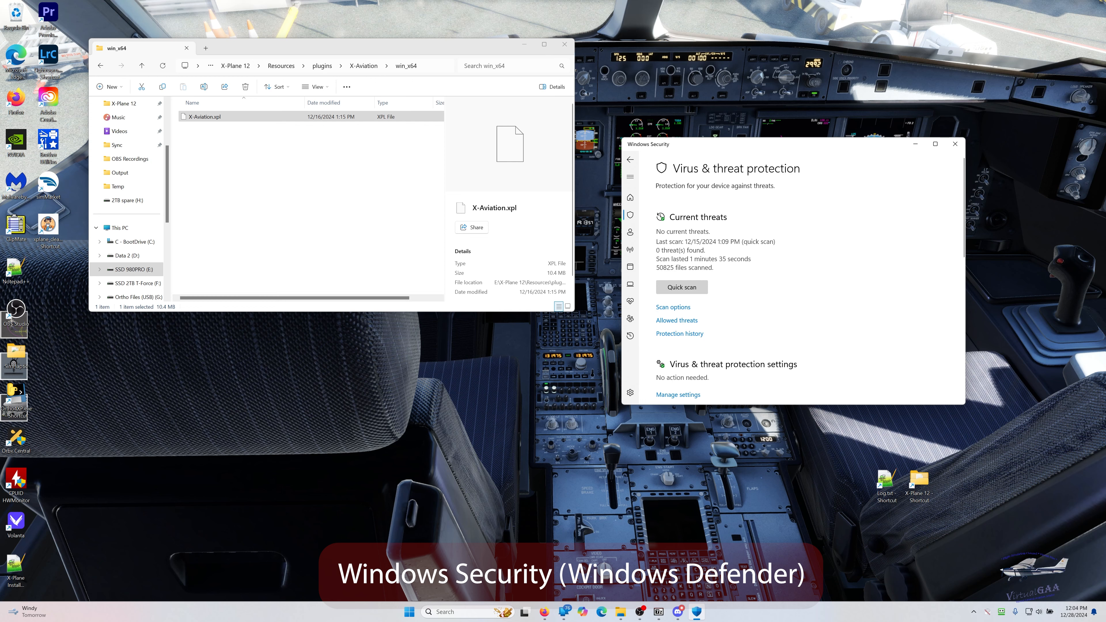
- Minimize Windows Security and browse in a new File Explorer window to the Aircraft folder inside X-Plane 12
key(alt+Tab)
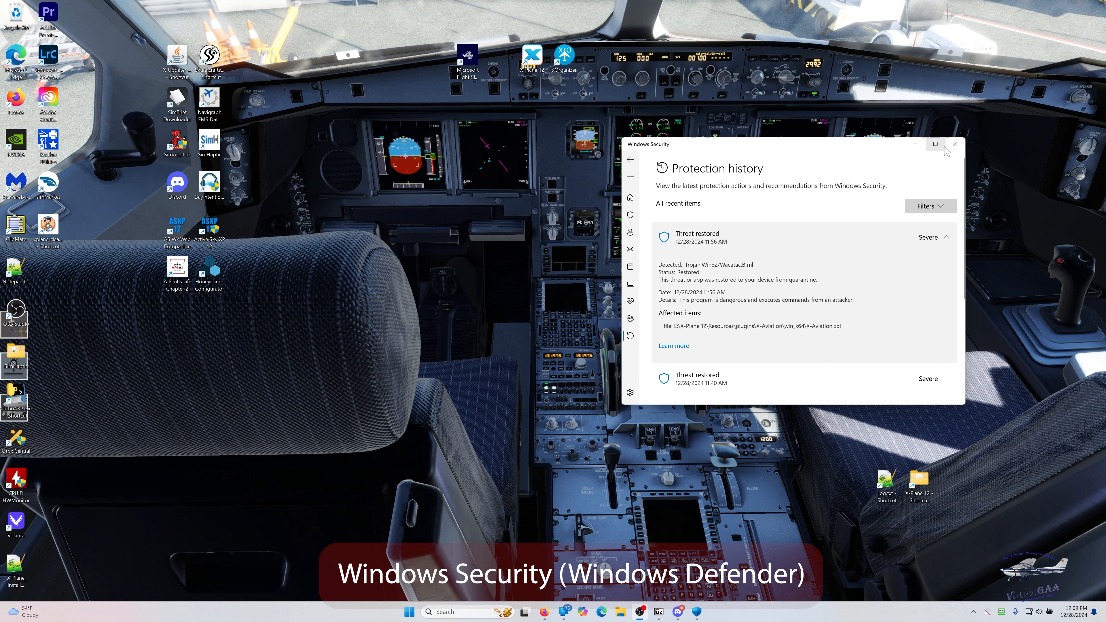
click(916, 145)
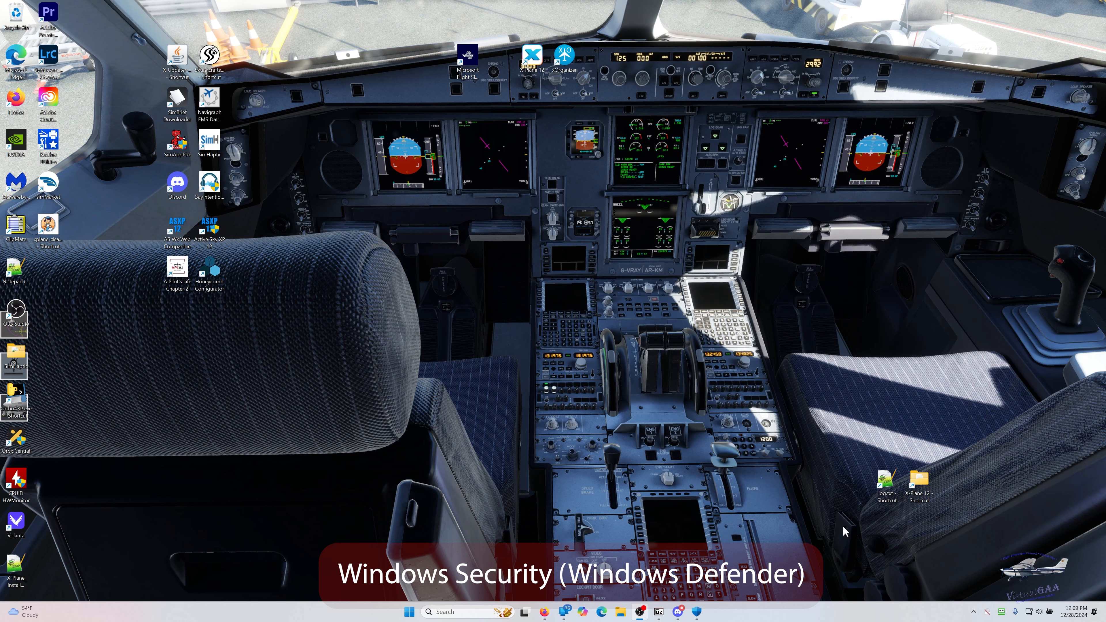
click(620, 612)
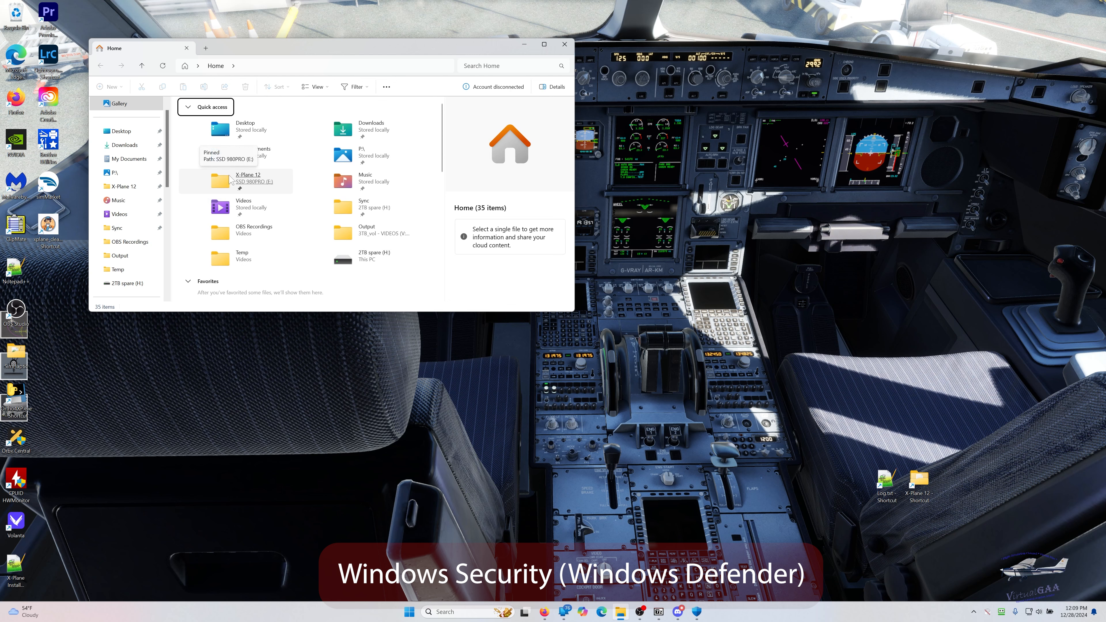
double_click(229, 179)
click(187, 119)
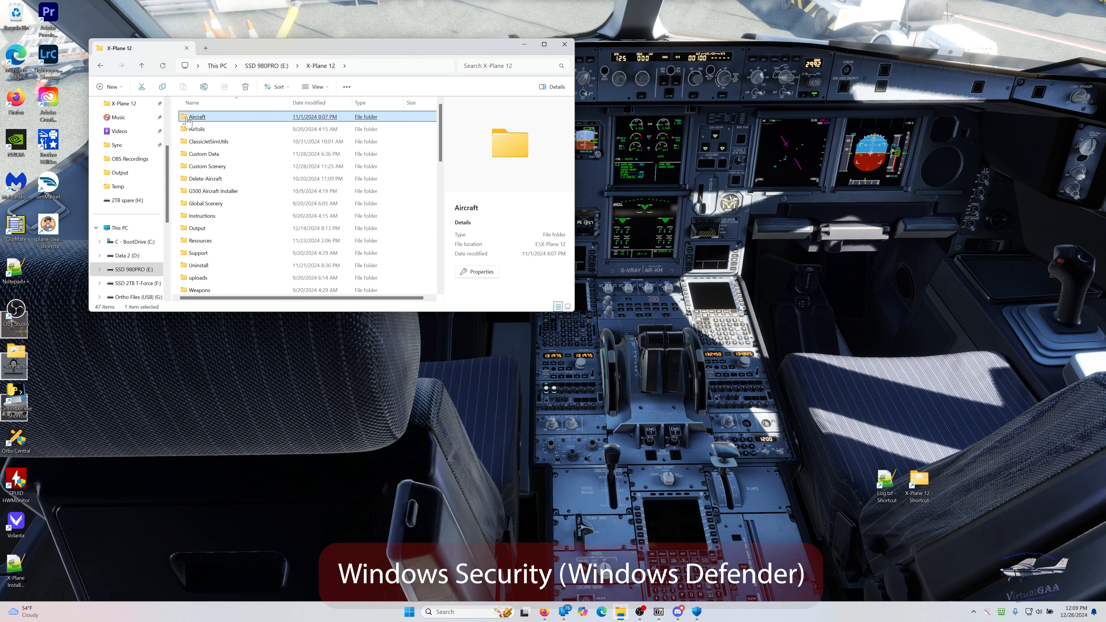
double_click(193, 117)
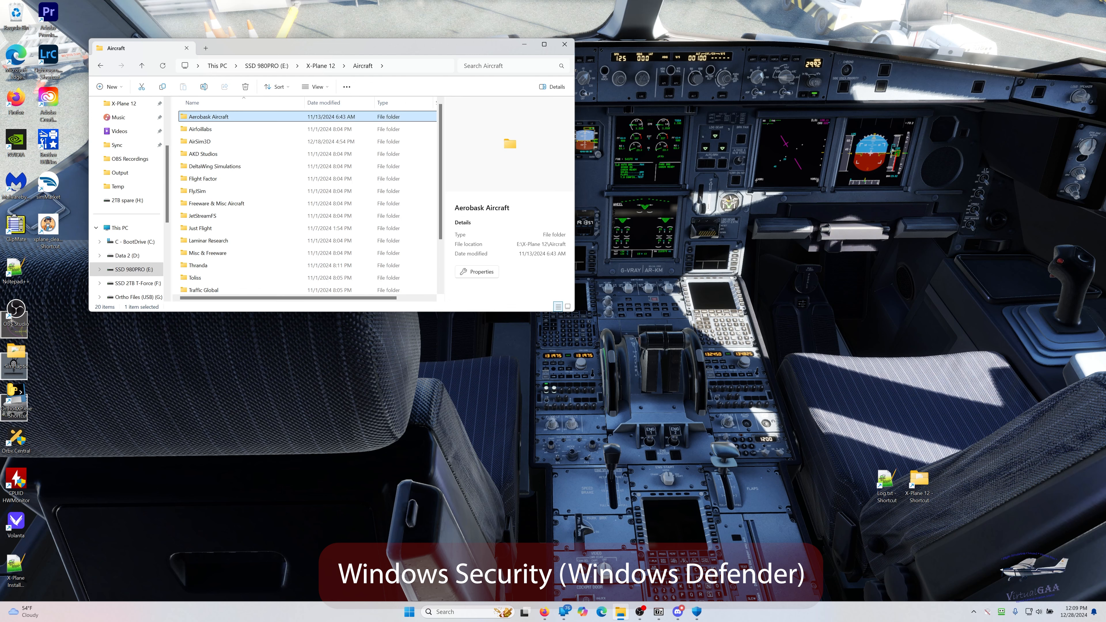
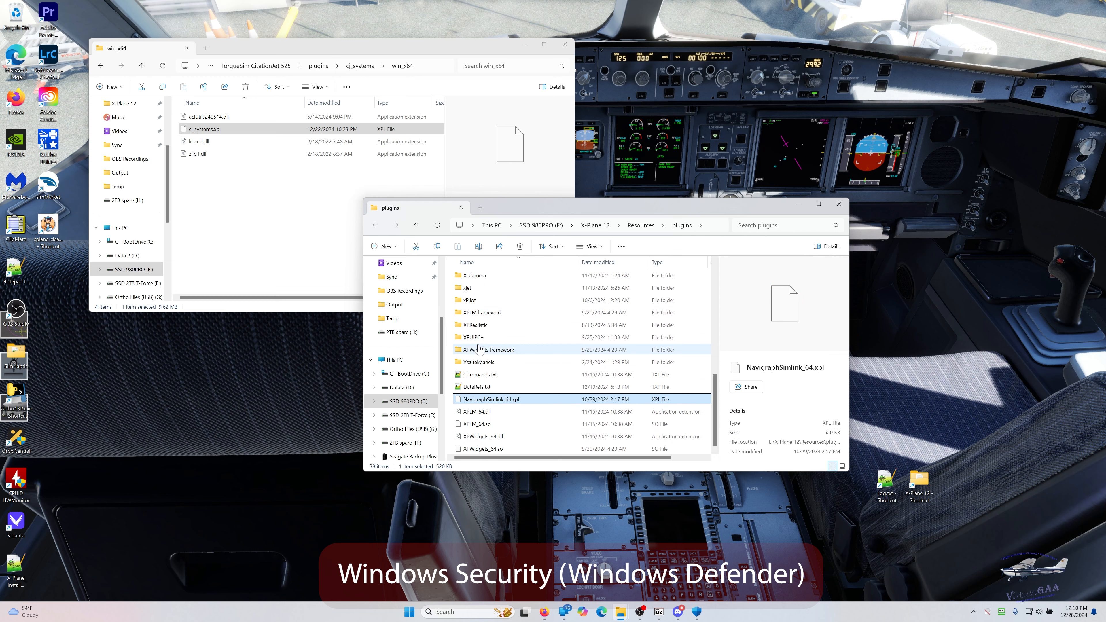
- Open the X-Aviation plugin's win_x64 folder in Resources\plugins and move its window clear of the CitationJet win_x64 window
click(479, 348)
scroll(474, 371, up, 3)
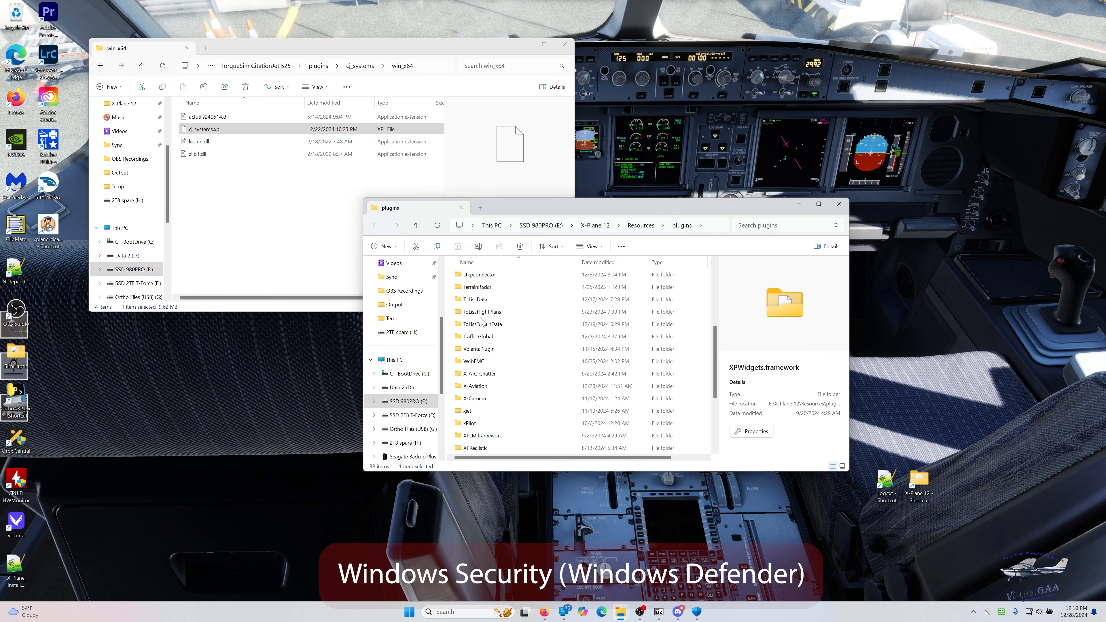
double_click(469, 391)
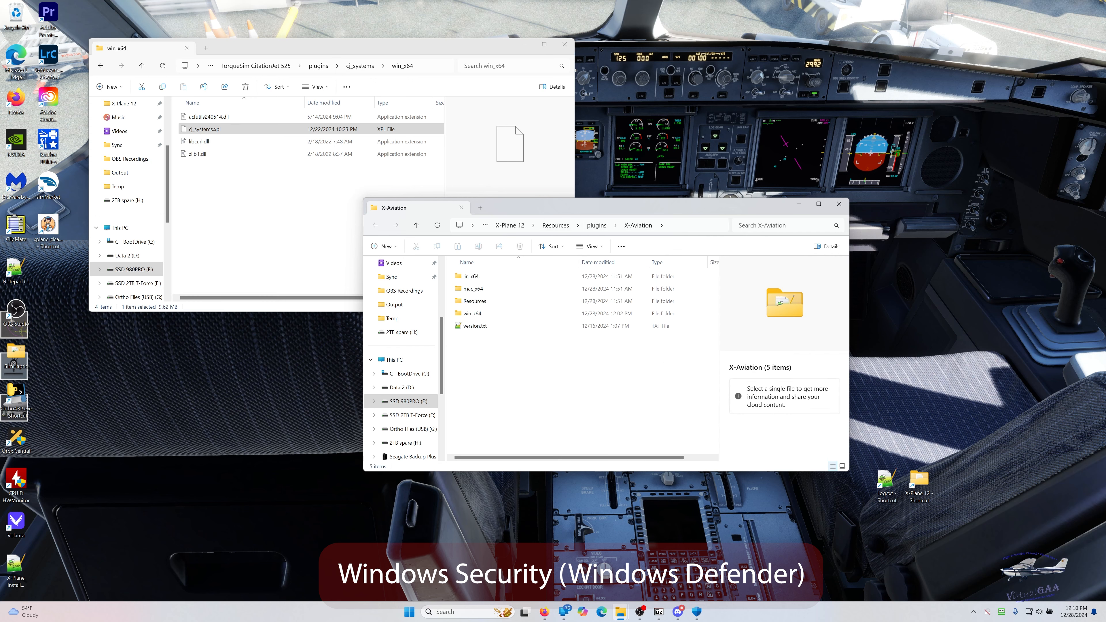
double_click(475, 316)
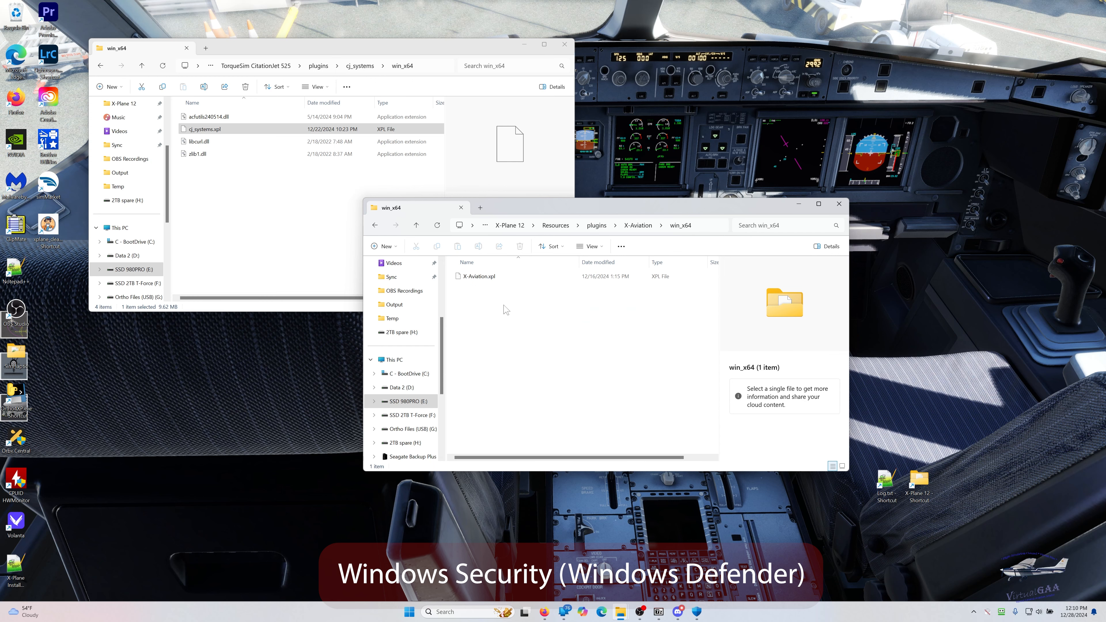
drag(529, 212, 659, 152)
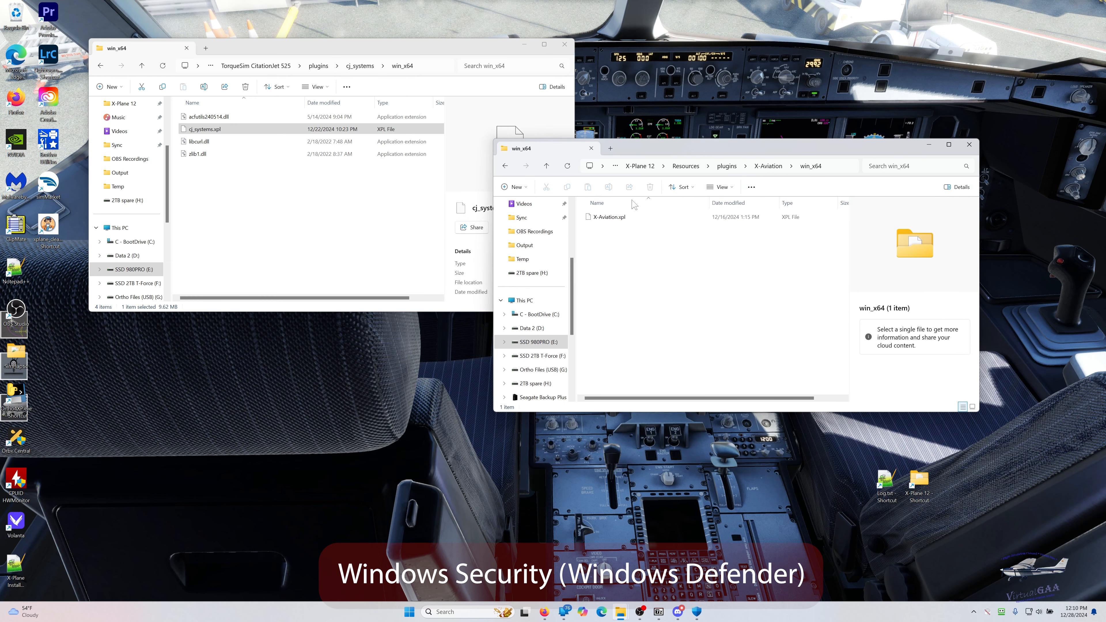
click(620, 217)
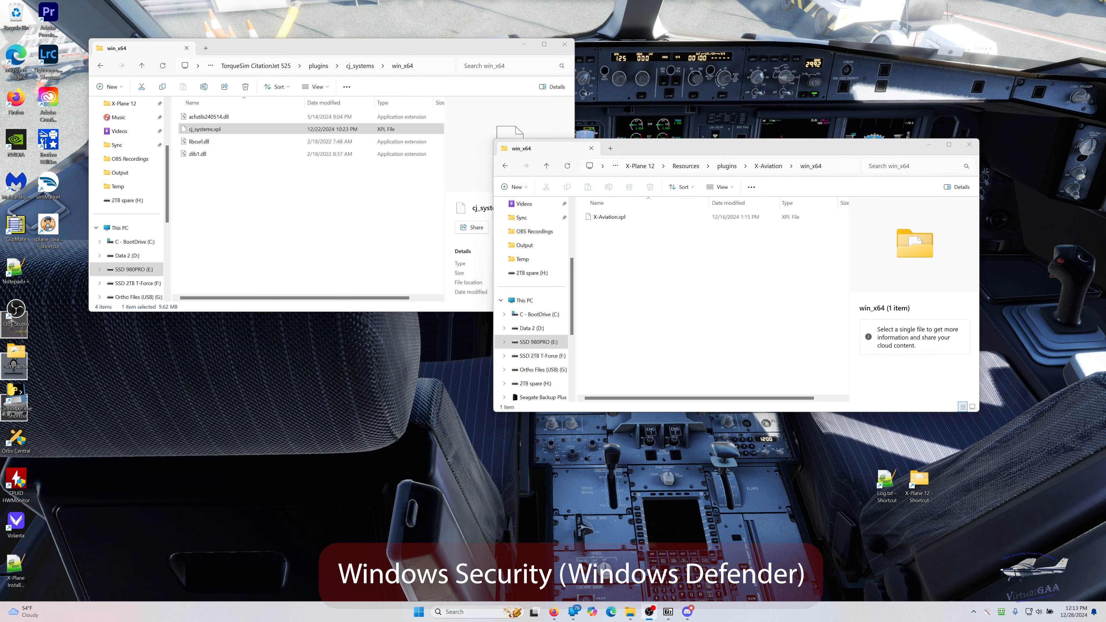
- Switch to Windows Security, open Virus & threat protection, and look through the sections of that page
click(448, 612)
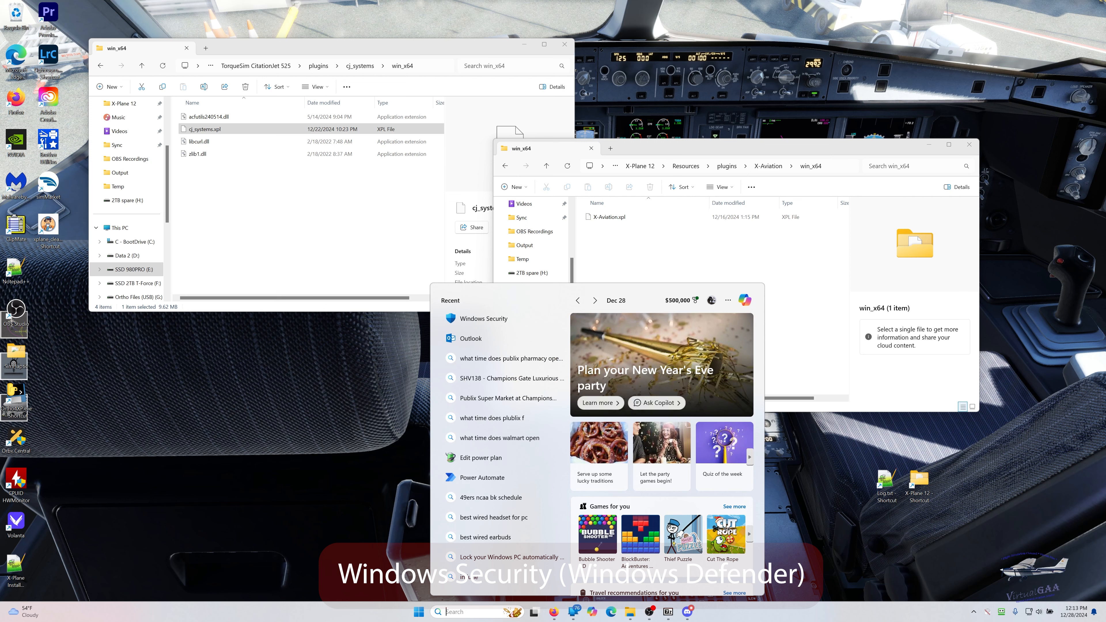
click(504, 319)
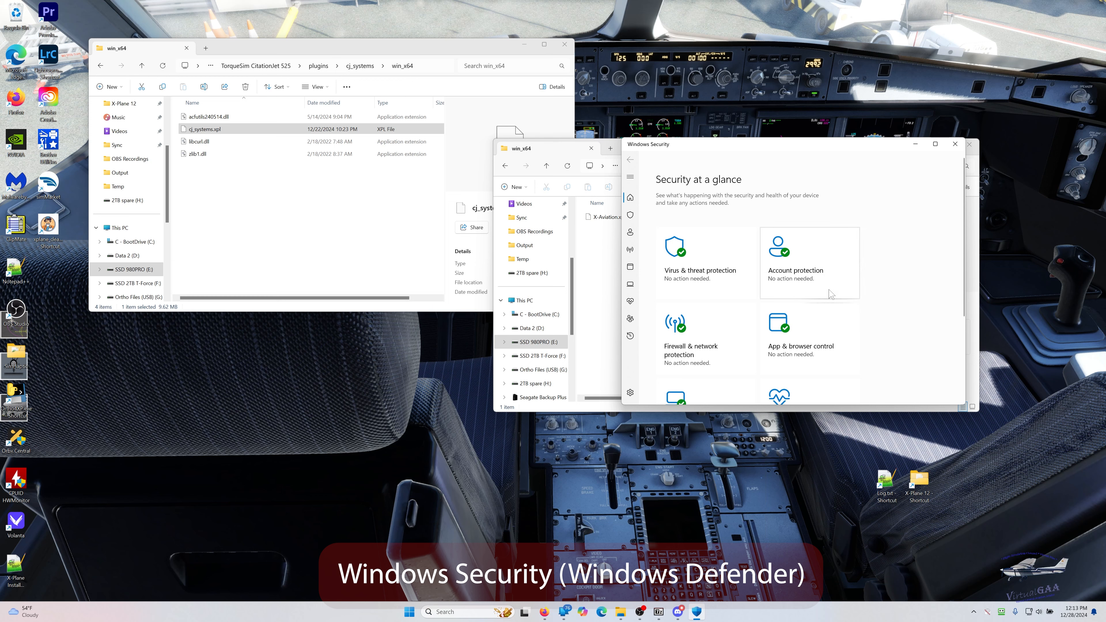
click(696, 279)
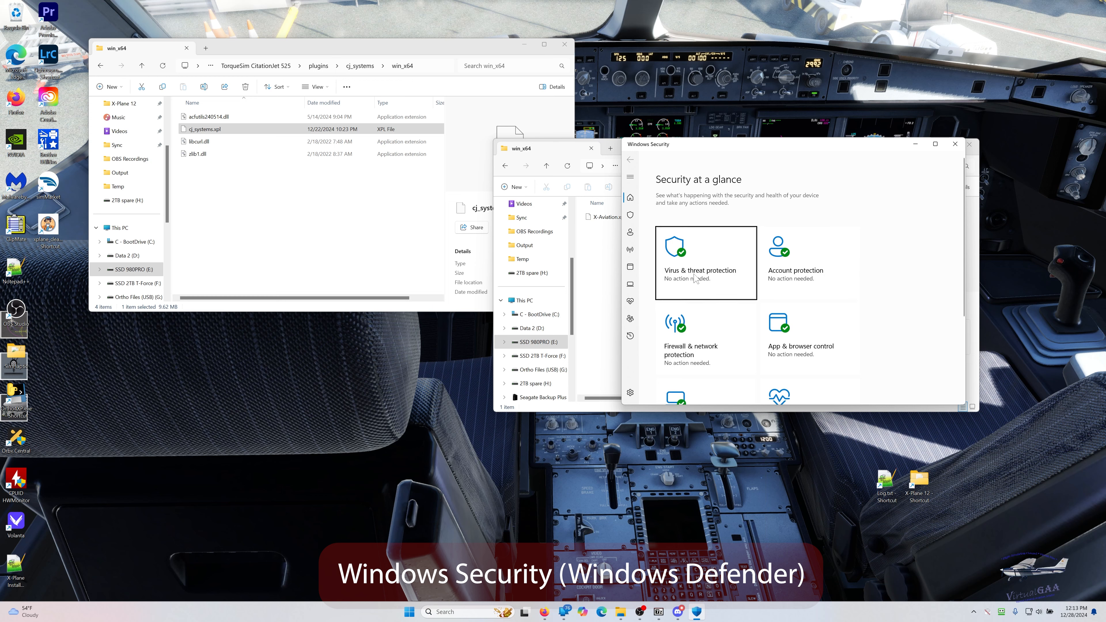
click(695, 279)
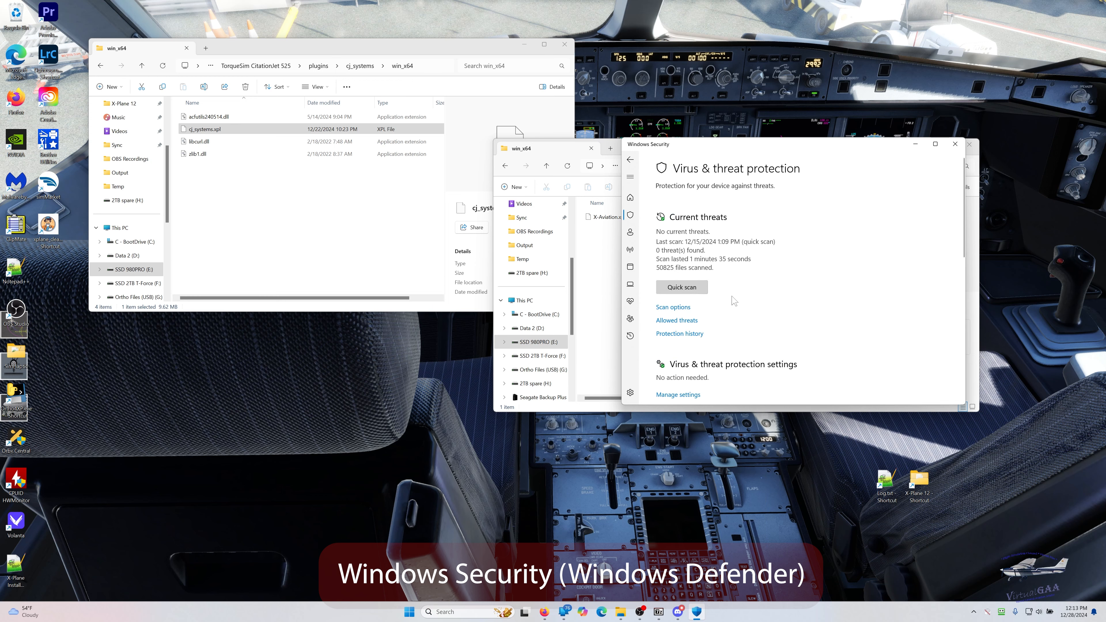
scroll(734, 301, down, 5)
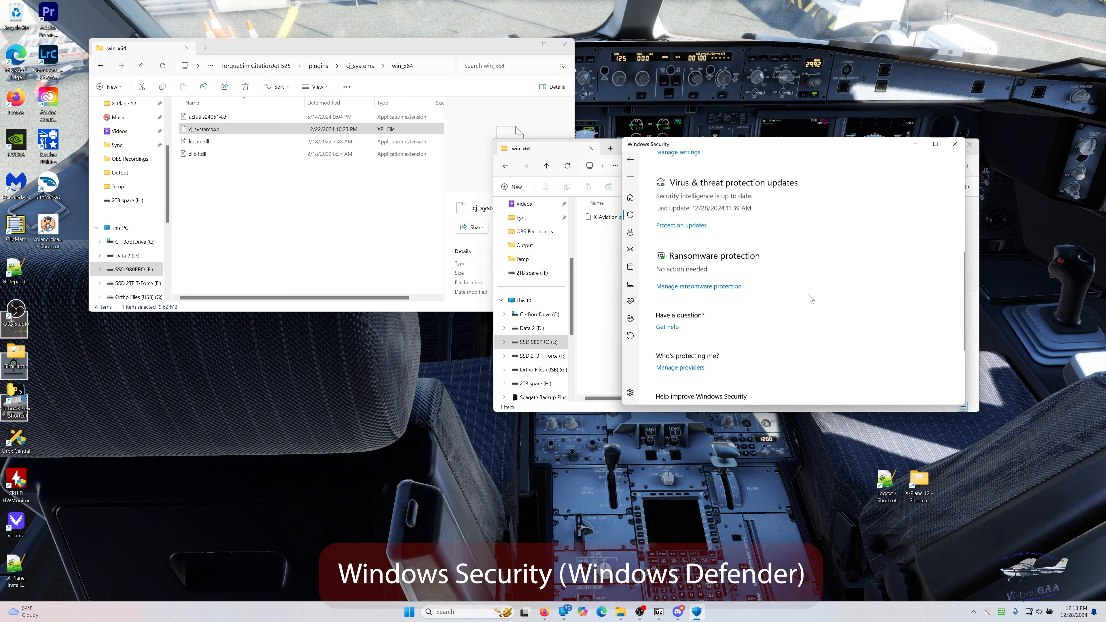
scroll(810, 299, down, 4)
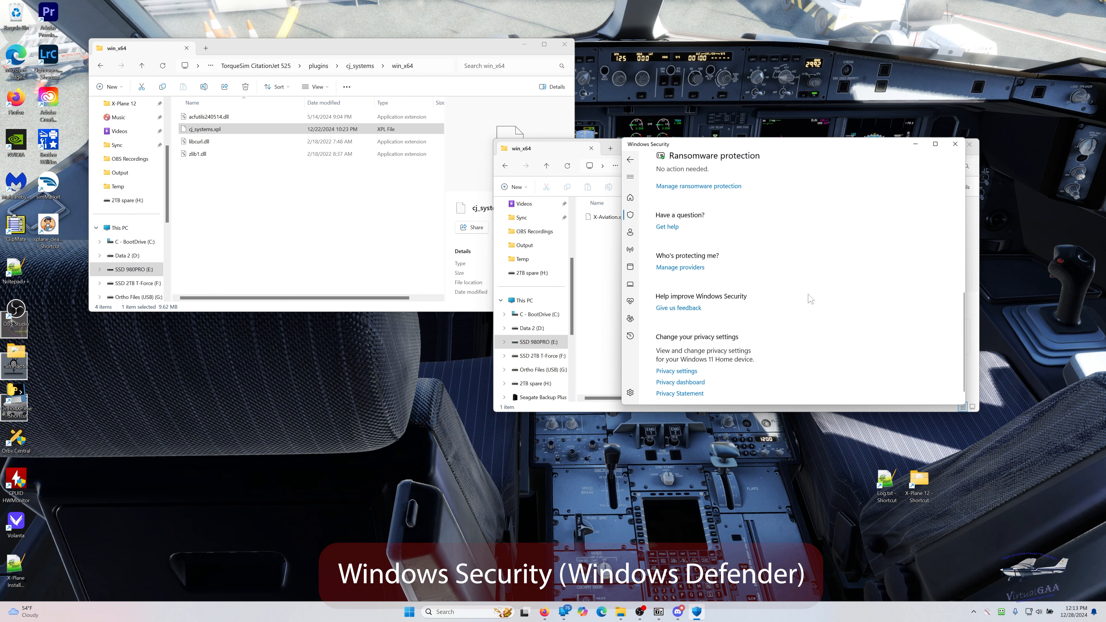
scroll(810, 299, up, 4)
scroll(743, 305, up, 1)
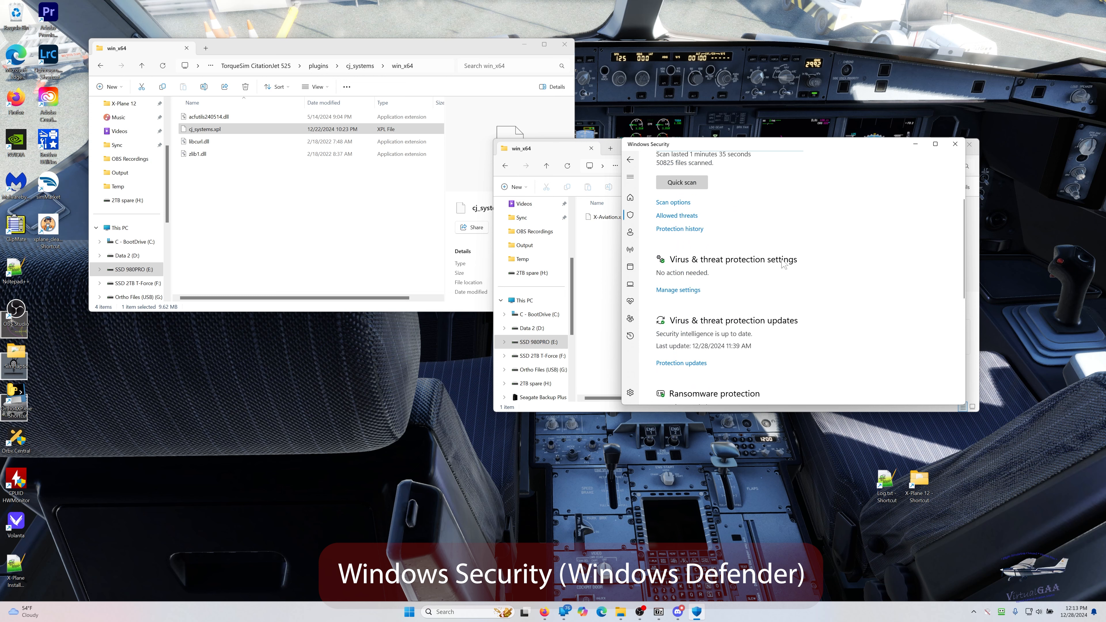
- Open the exclusions list from the Virus & threat protection settings, approve the elevation request, and move the window off the X-Aviation.xpl file listing
click(673, 294)
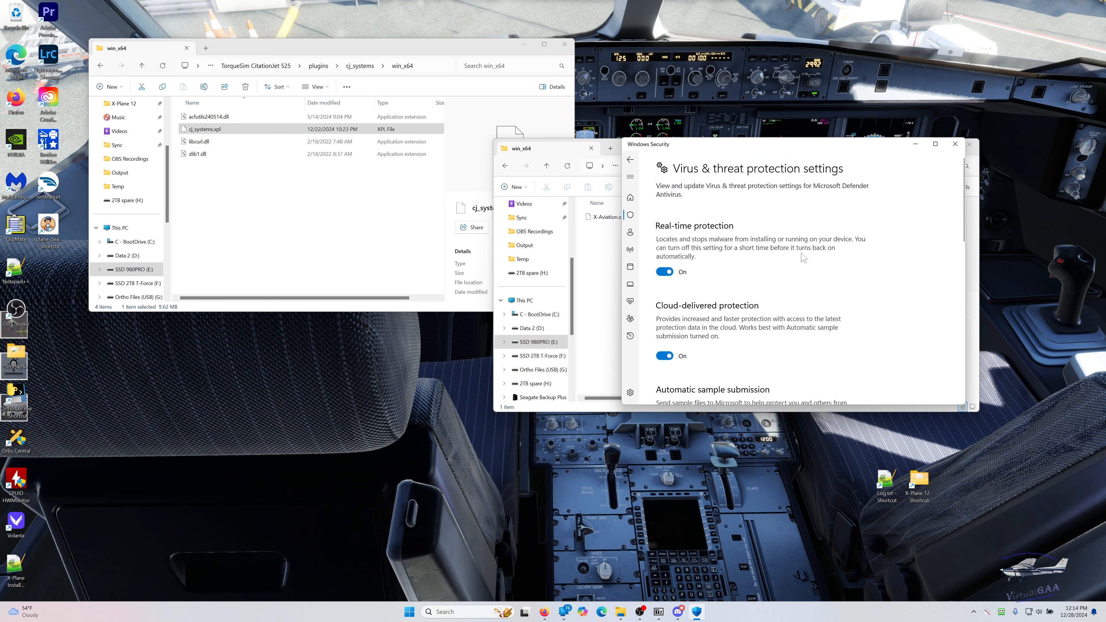
scroll(864, 266, down, 3)
scroll(865, 268, down, 3)
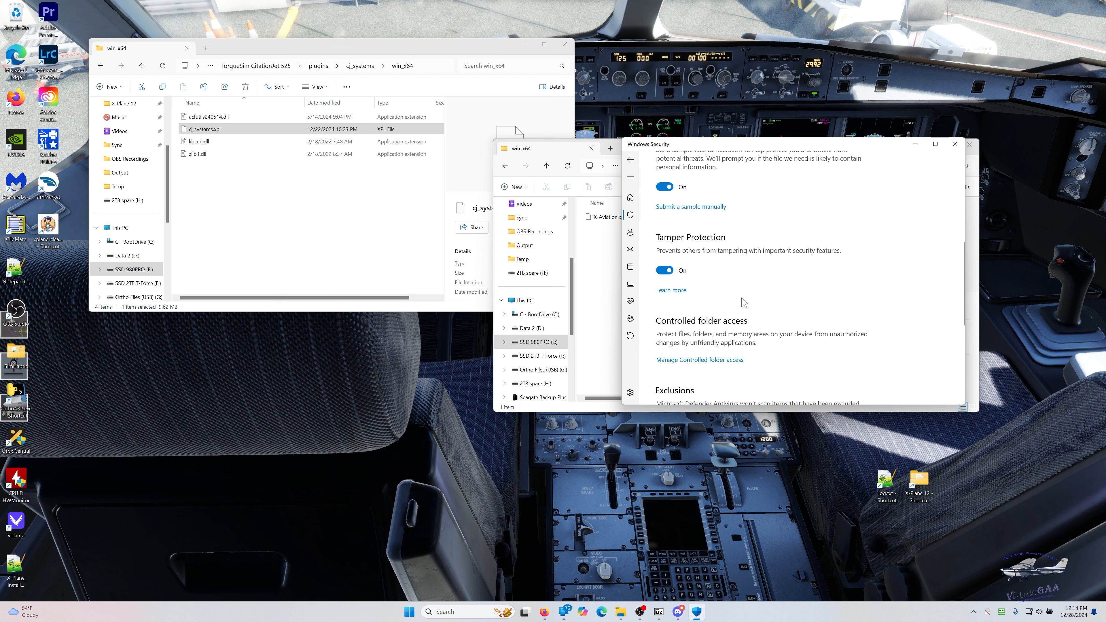
scroll(743, 302, down, 3)
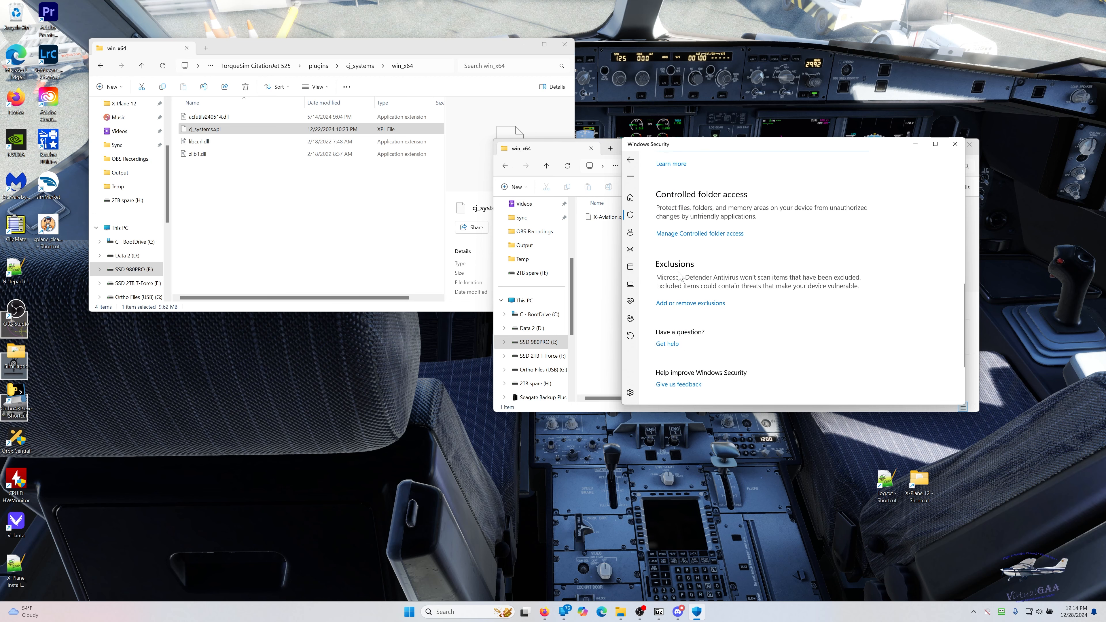
click(692, 303)
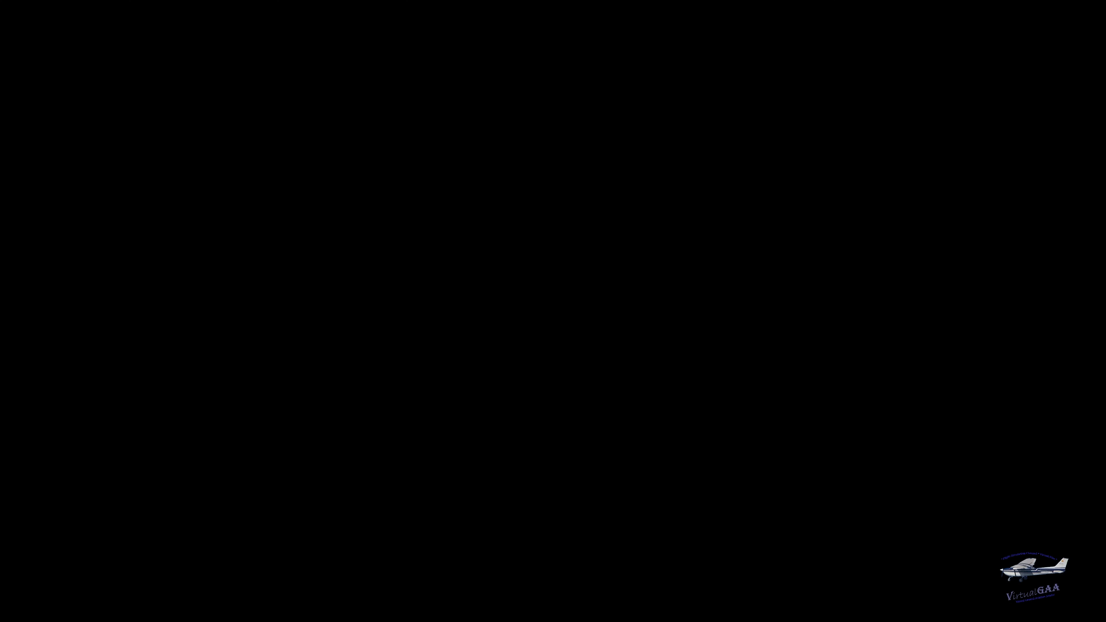
click(535, 361)
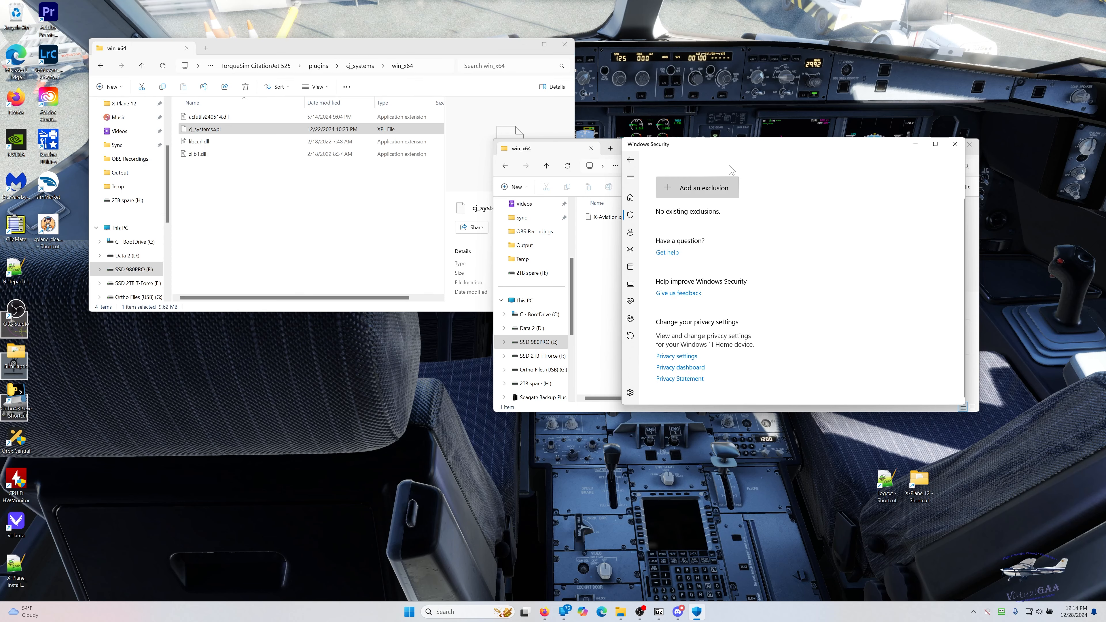
drag(745, 149, 735, 273)
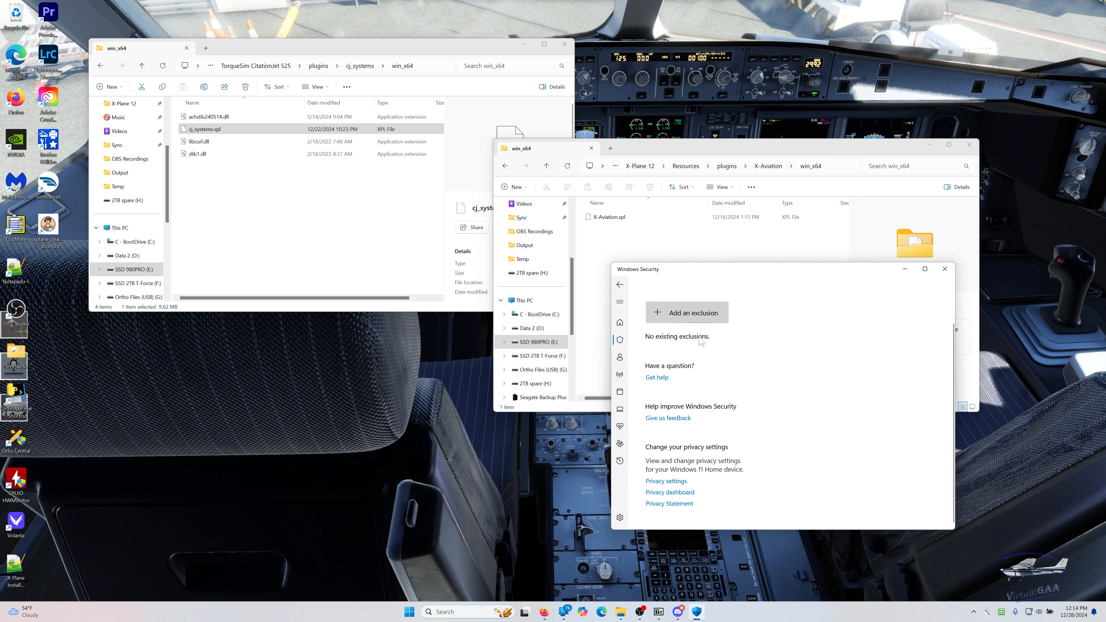
- Start a file exclusion and browse to the TorqueSim CitationJet 525 folder in X-Plane 12's Aircraft\X-Aviation folder
click(694, 315)
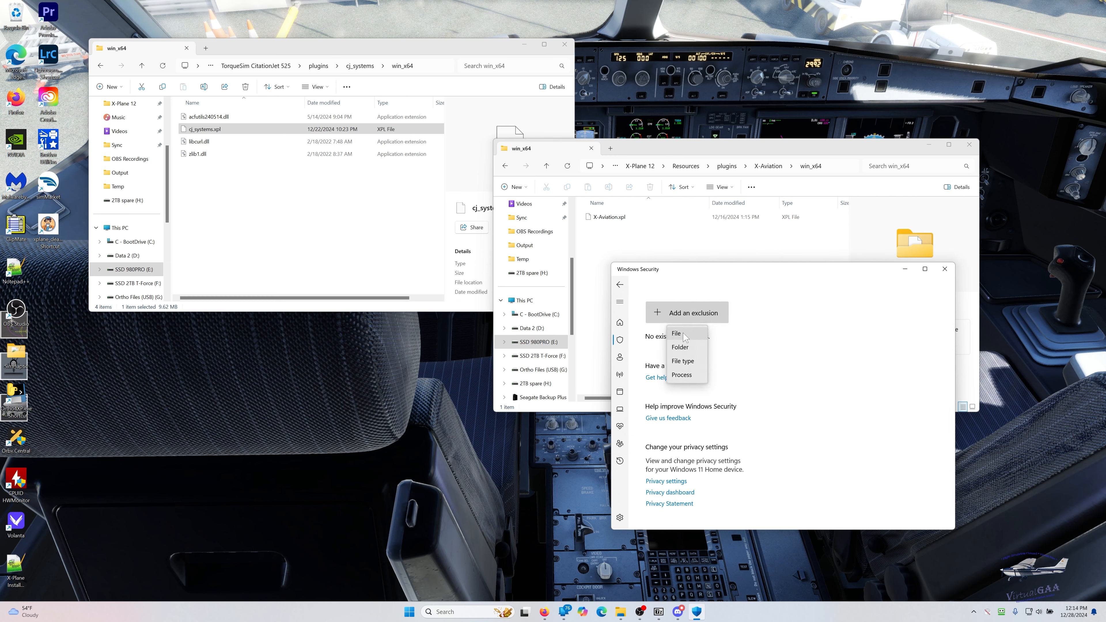
click(685, 348)
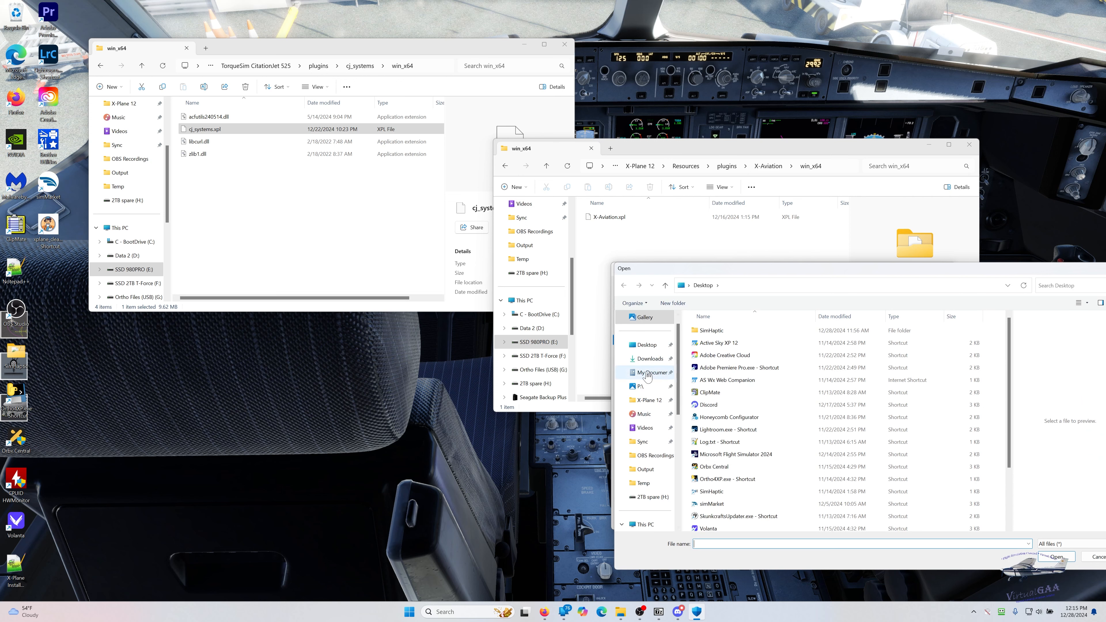
click(643, 400)
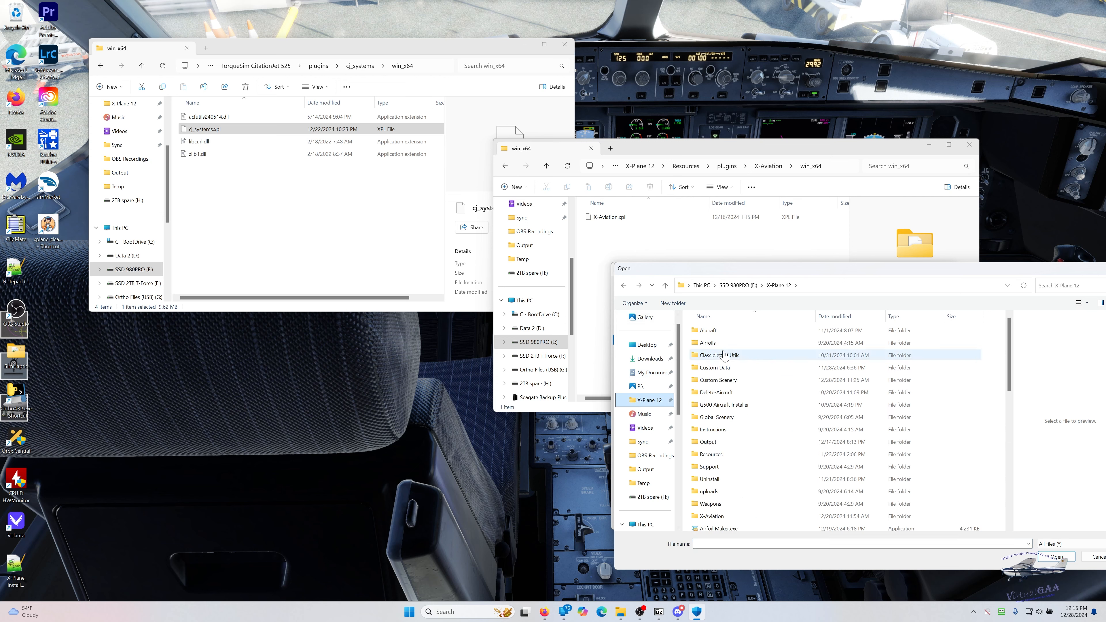
double_click(703, 332)
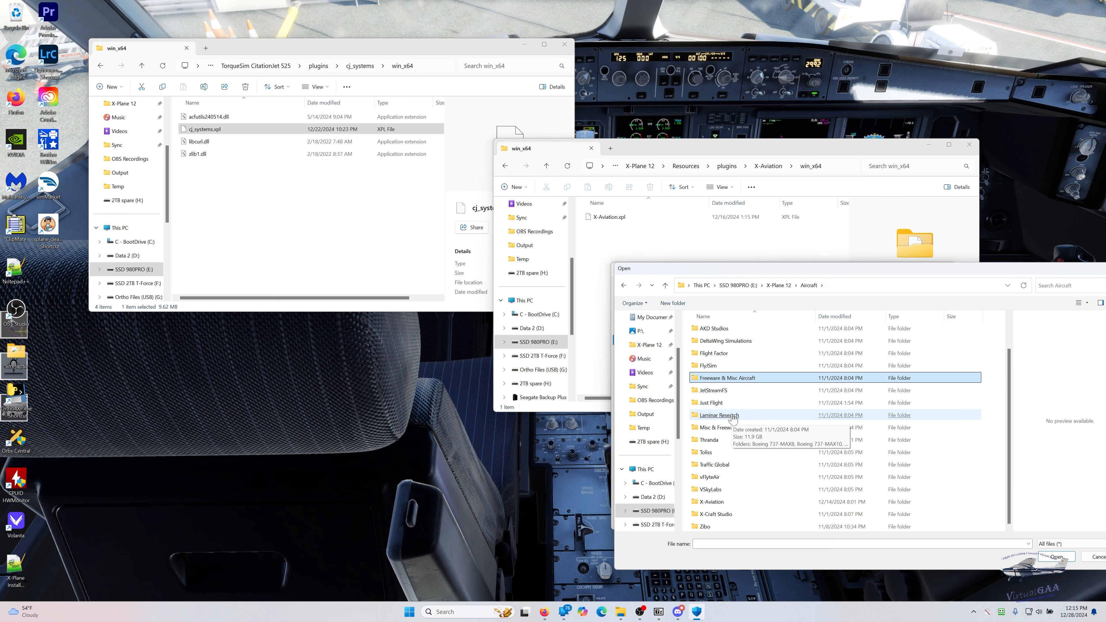
double_click(706, 502)
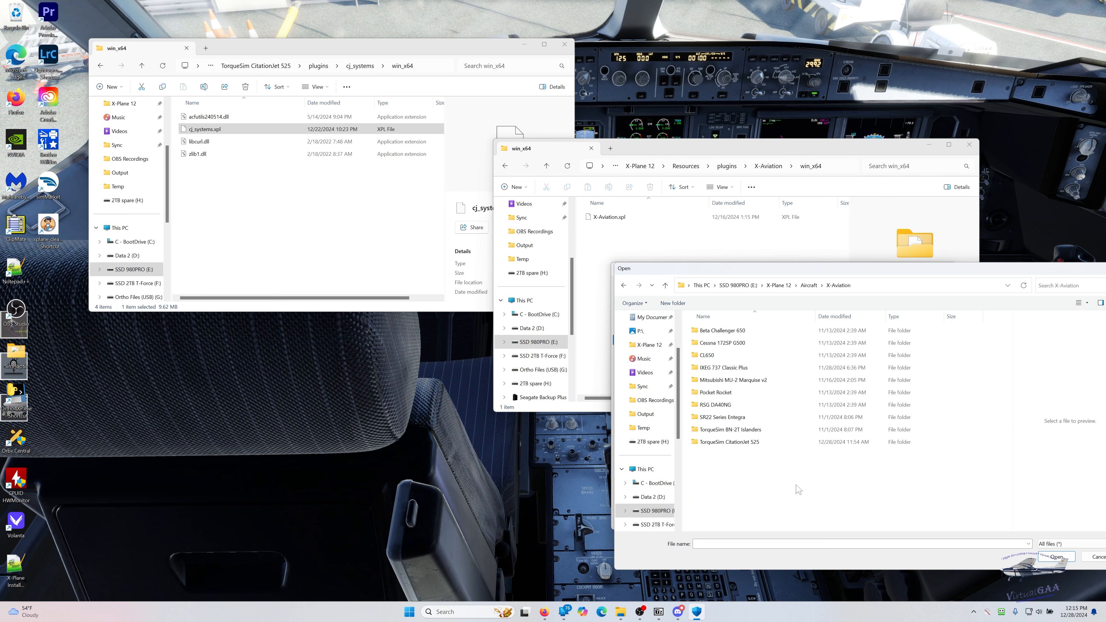
click(722, 444)
double_click(721, 445)
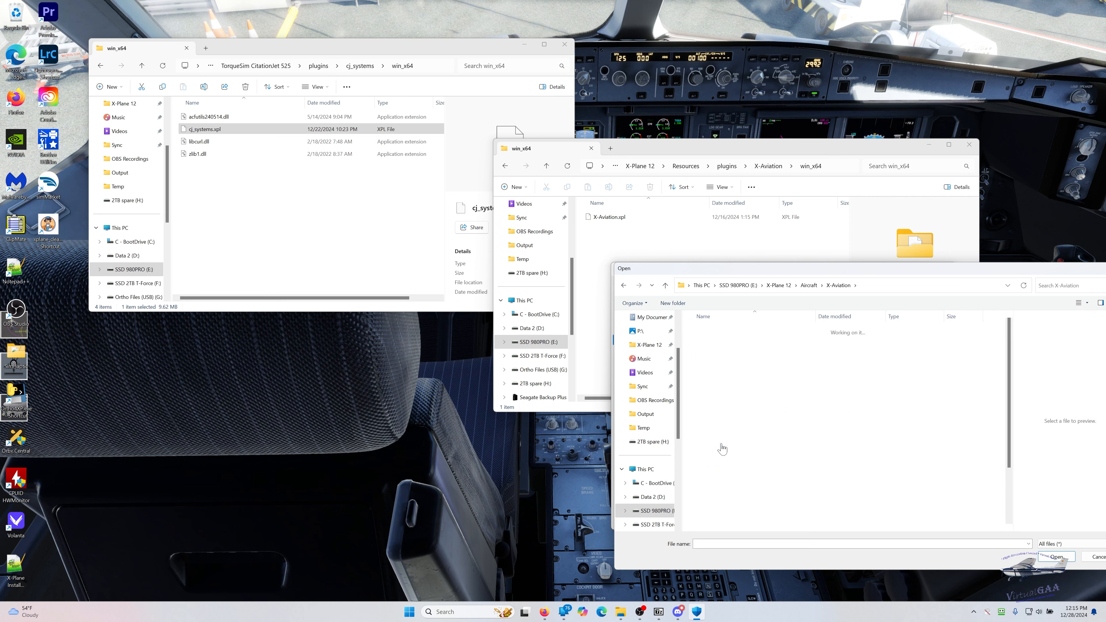
click(721, 445)
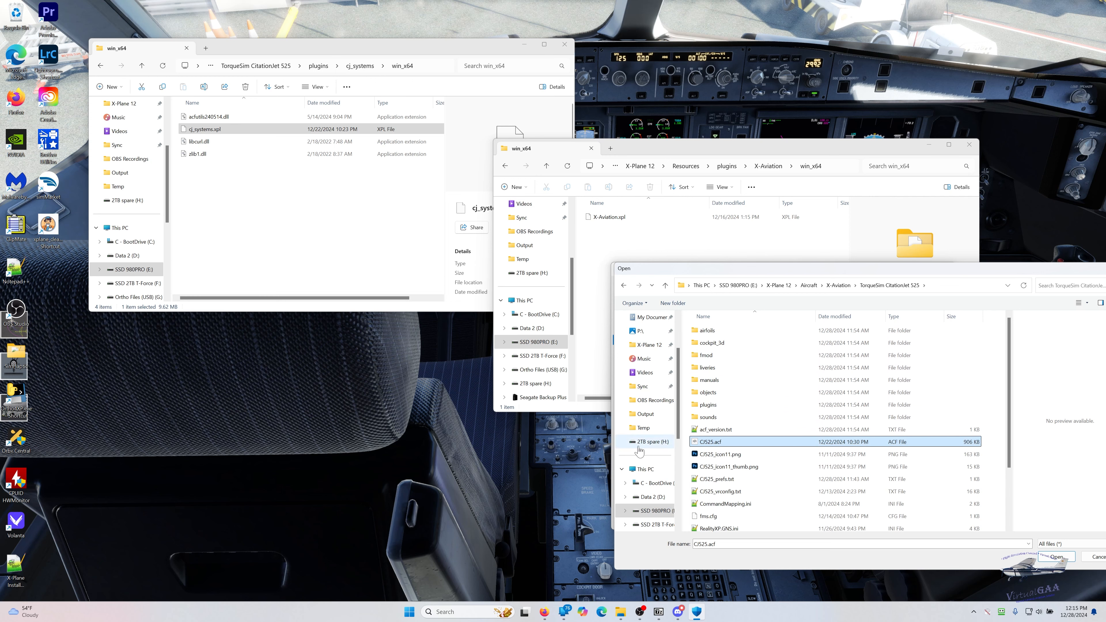
- Add cj_systems.xpl from the aircraft's plugins\cj_systems\win_x64 folder as the excluded file
double_click(709, 404)
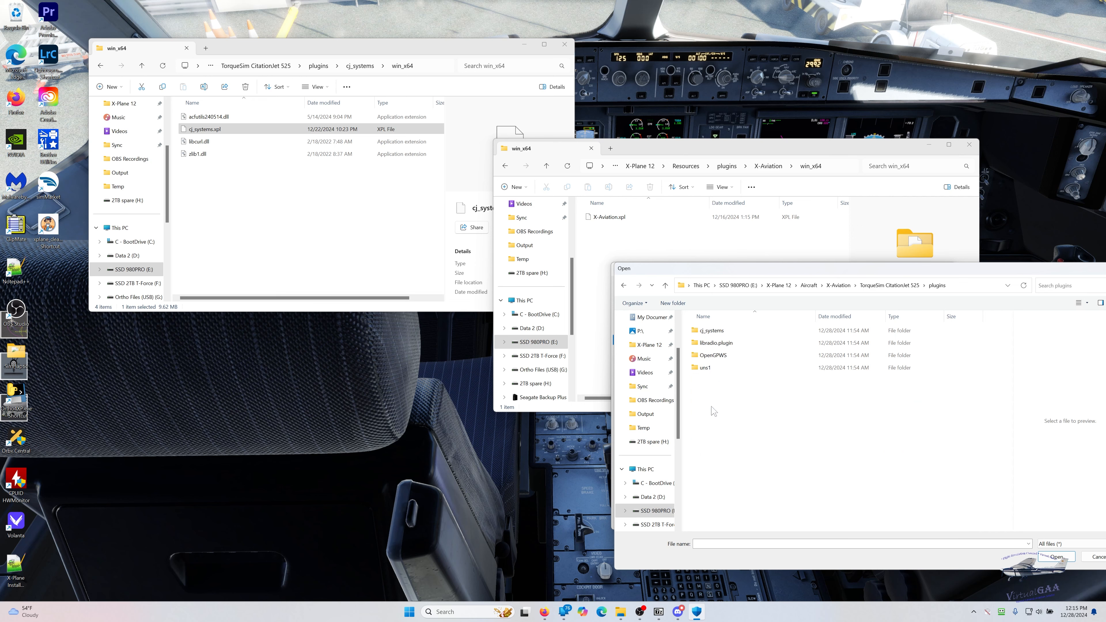
double_click(711, 331)
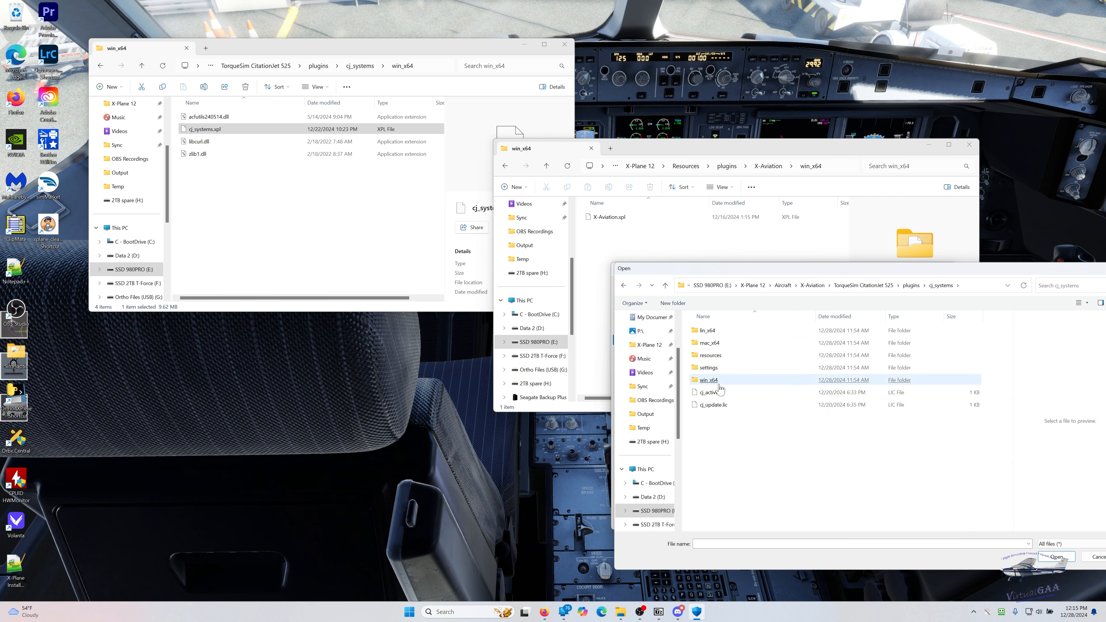
click(714, 355)
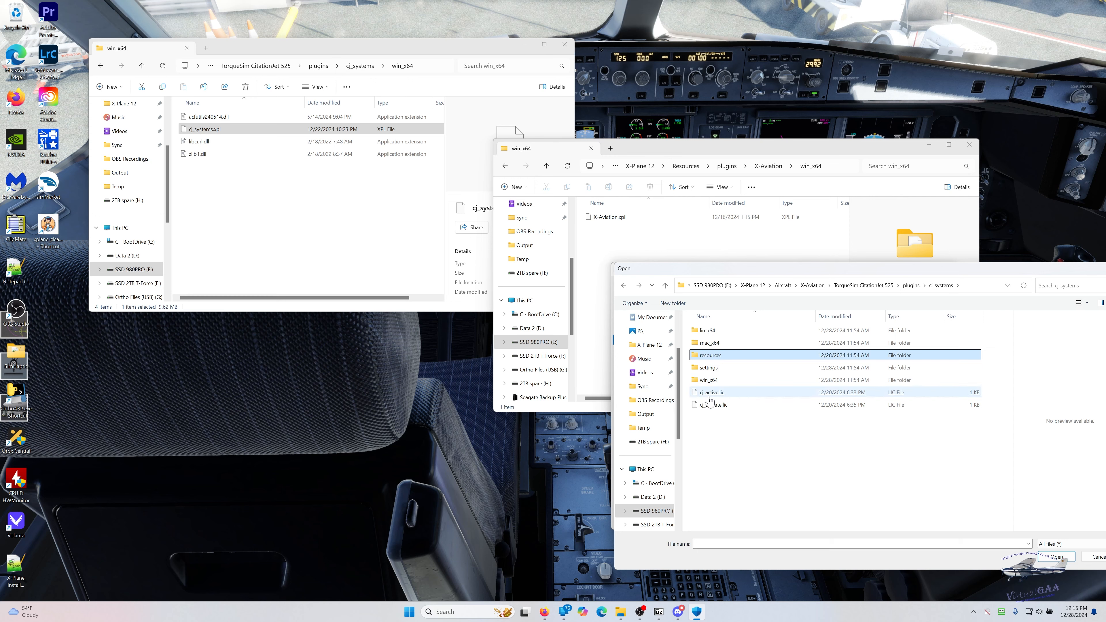
click(708, 381)
double_click(707, 383)
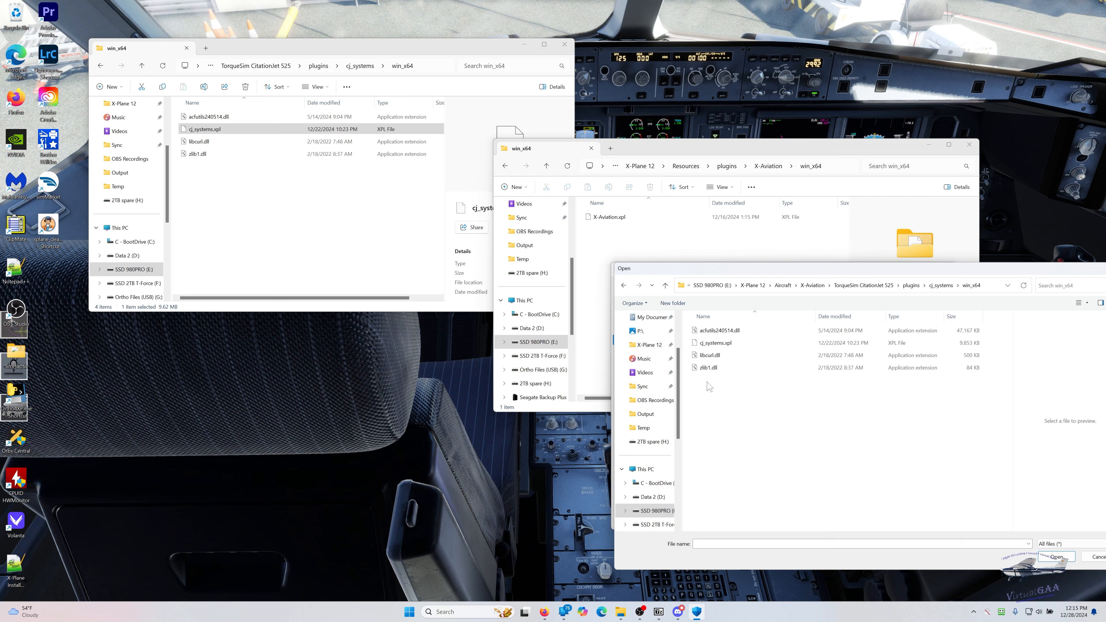
click(716, 344)
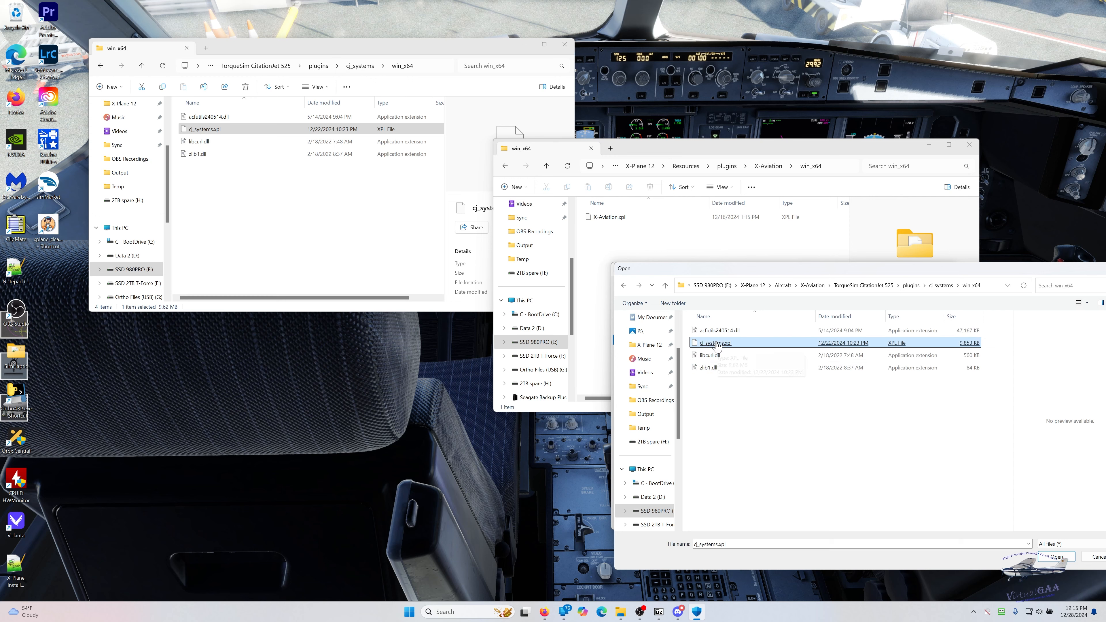
key(Return)
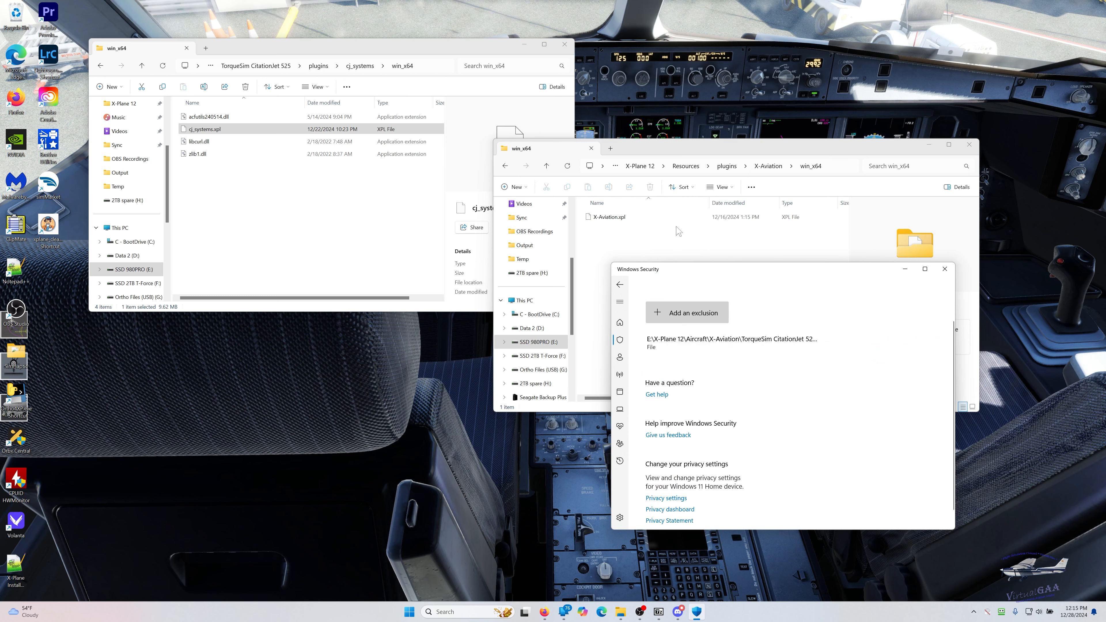
- Start another file exclusion and browse to the X-Aviation folder in X-Plane 12's Resources\plugins folder
click(675, 314)
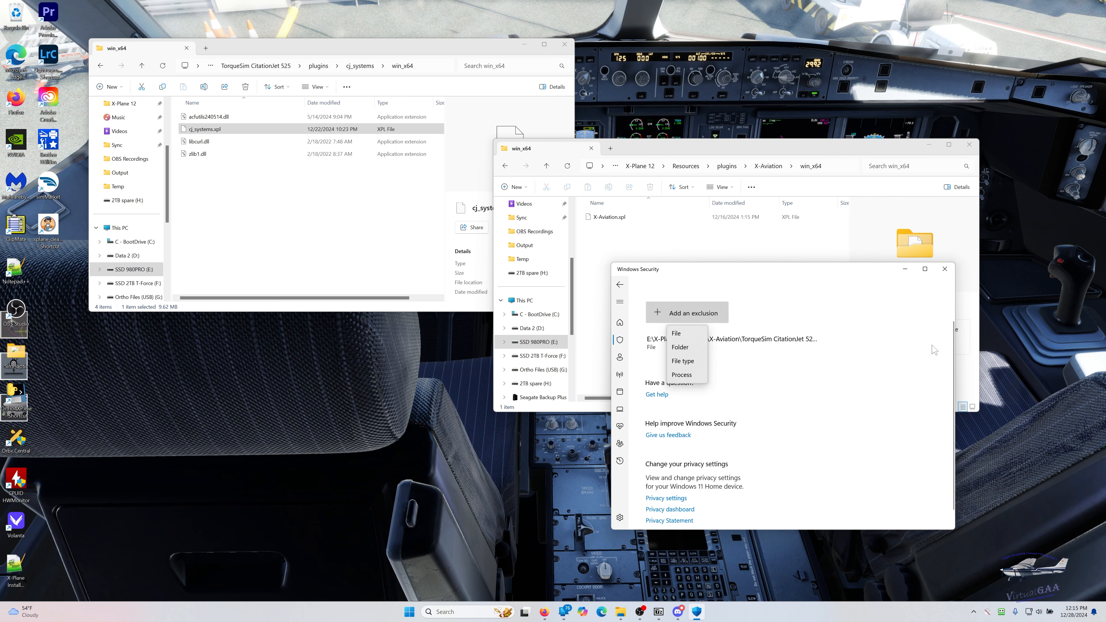
click(692, 334)
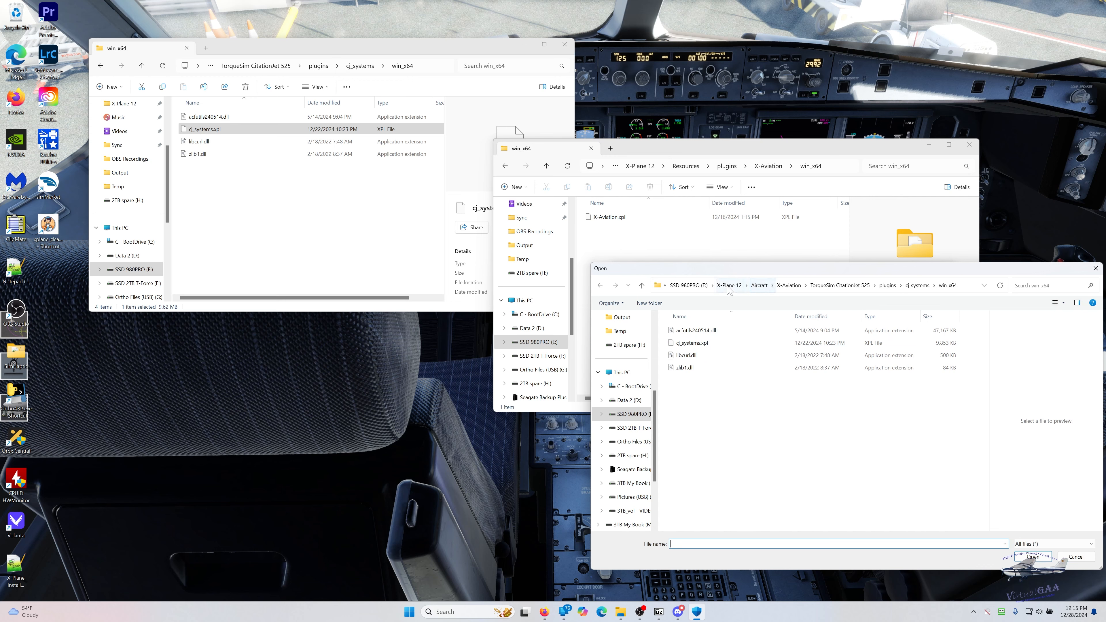
click(728, 285)
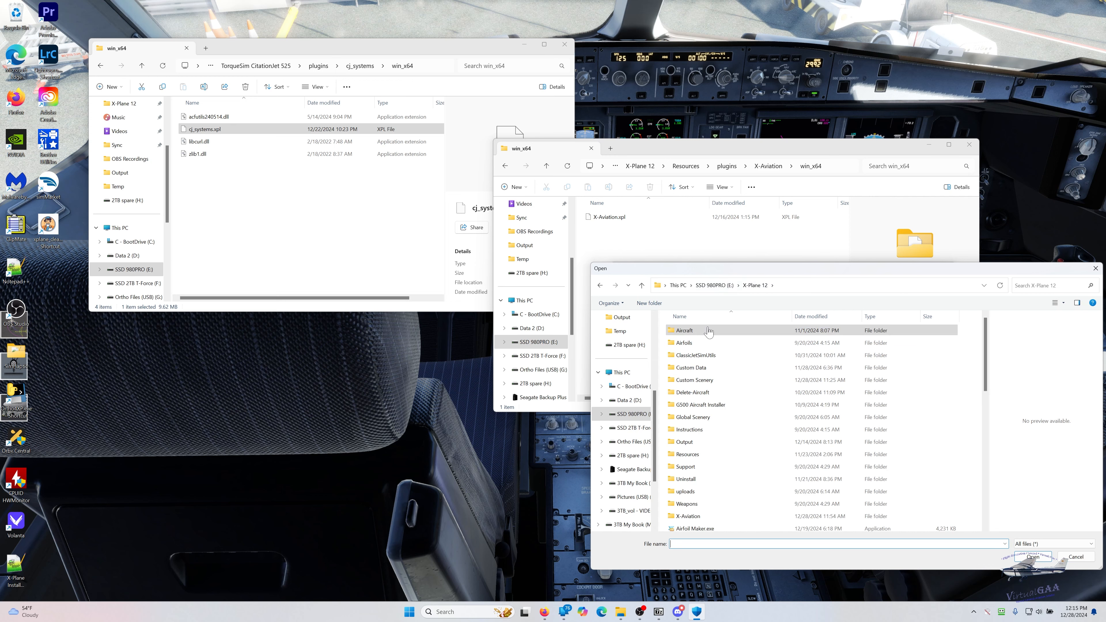
double_click(687, 455)
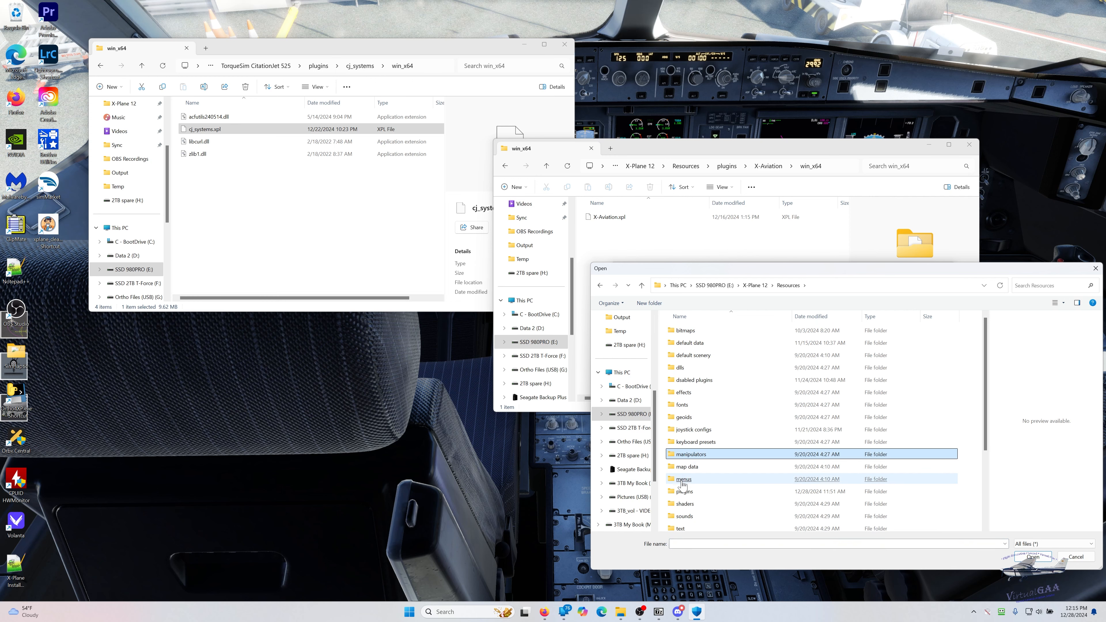
double_click(684, 494)
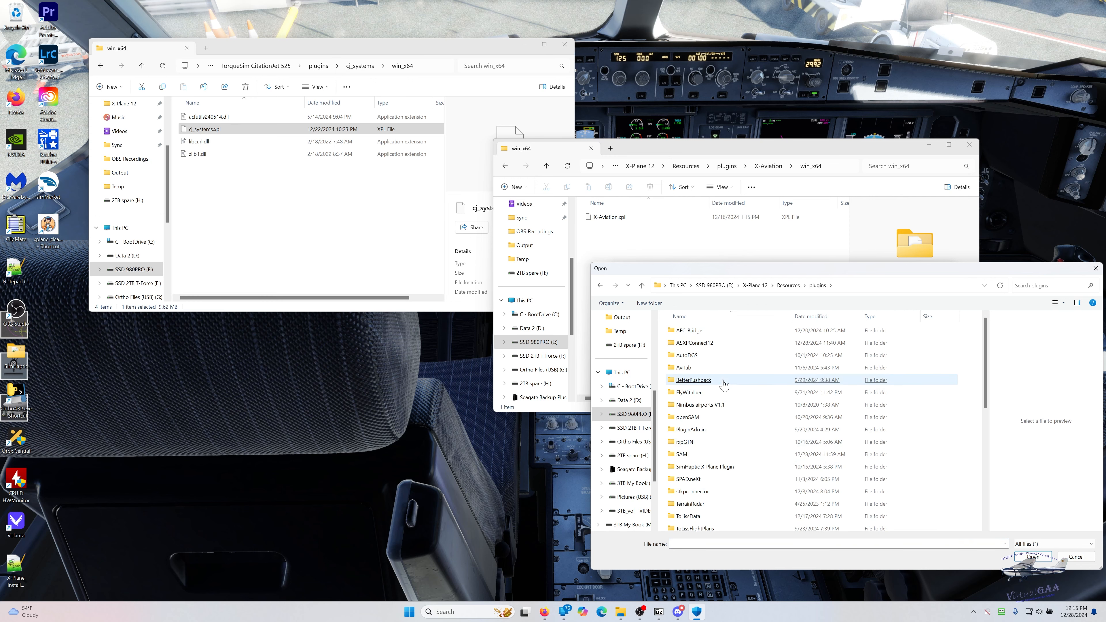
click(705, 447)
scroll(705, 449, down, 3)
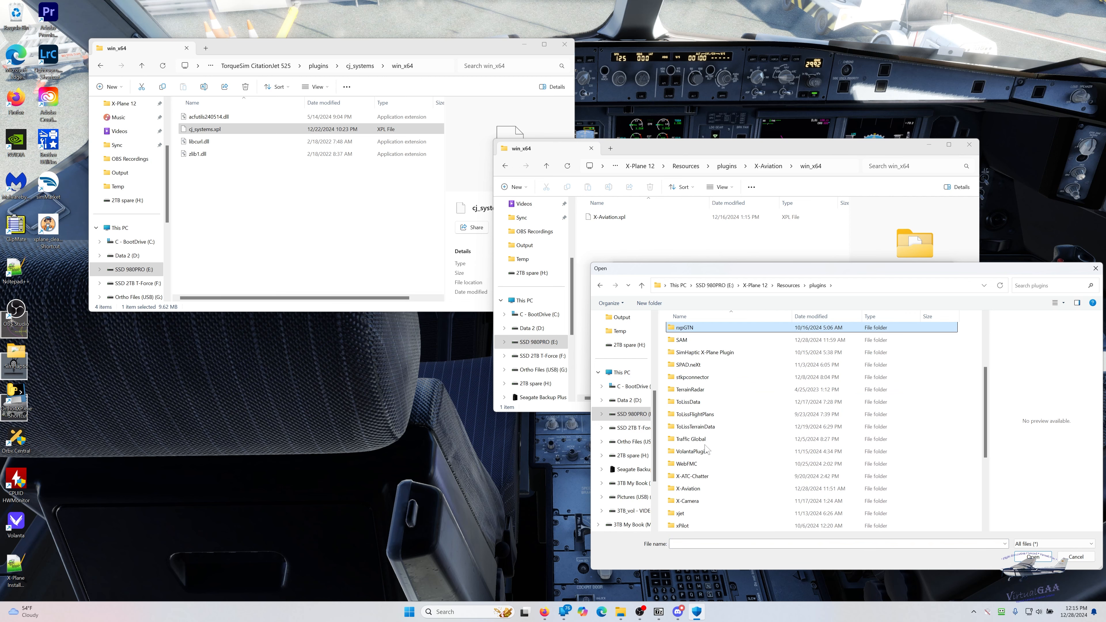
double_click(688, 489)
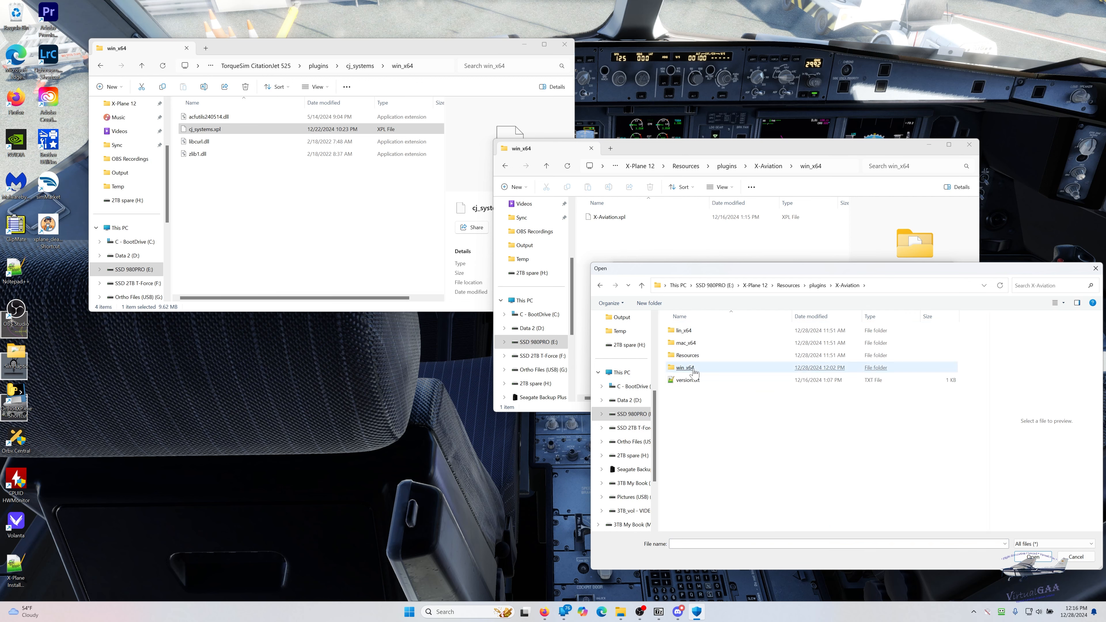
- Add X-Aviation.xpl from the win_x64 folder as an excluded file and check the exclusions list
click(693, 370)
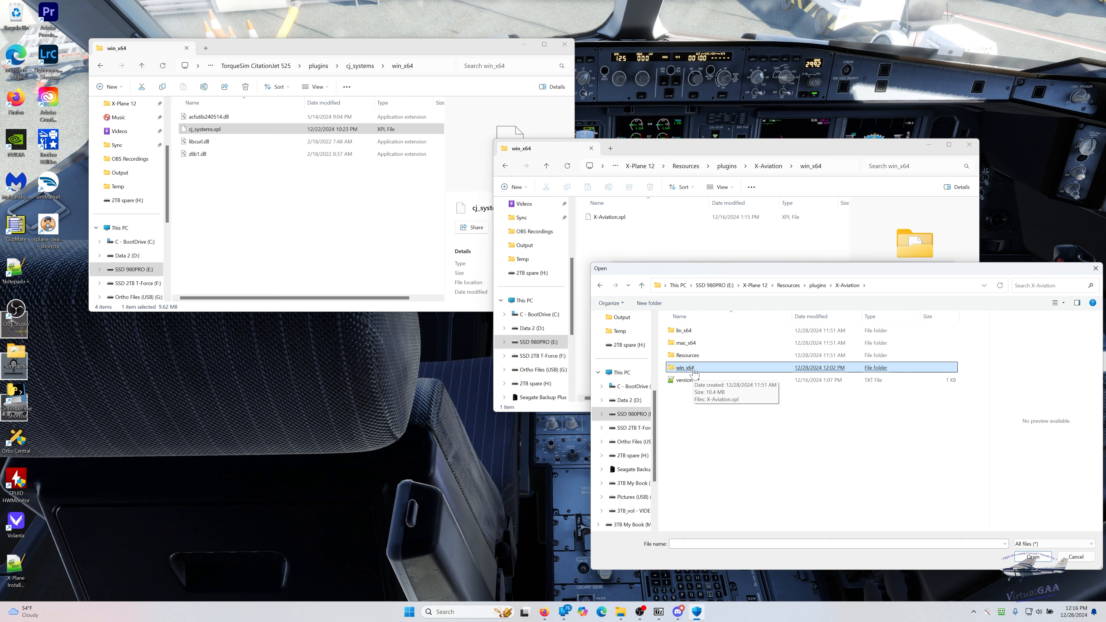
double_click(693, 370)
click(697, 332)
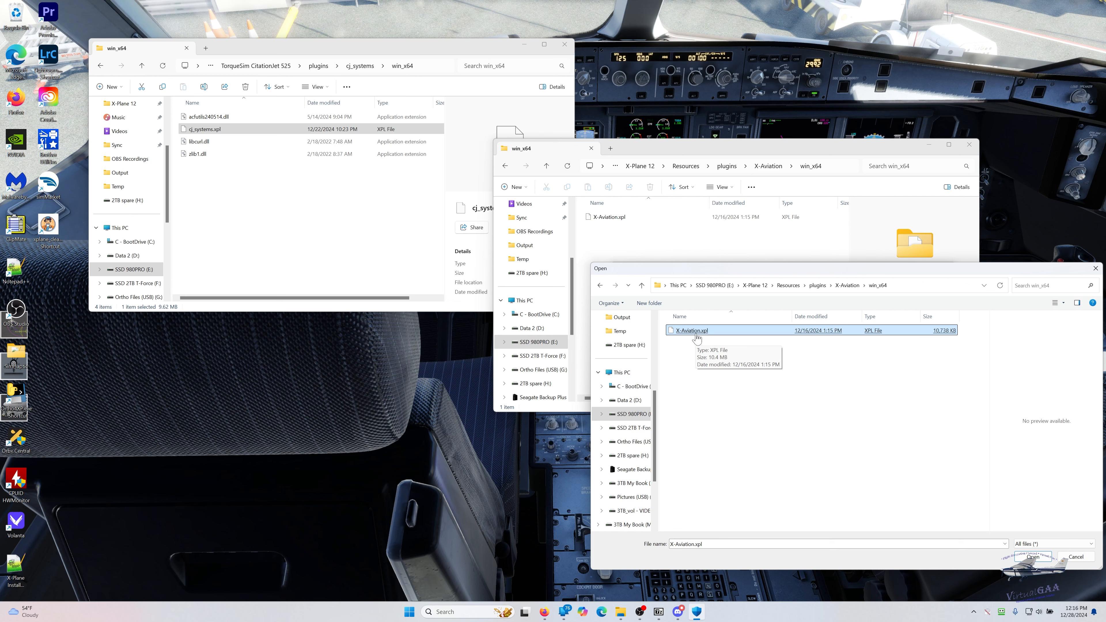
double_click(696, 332)
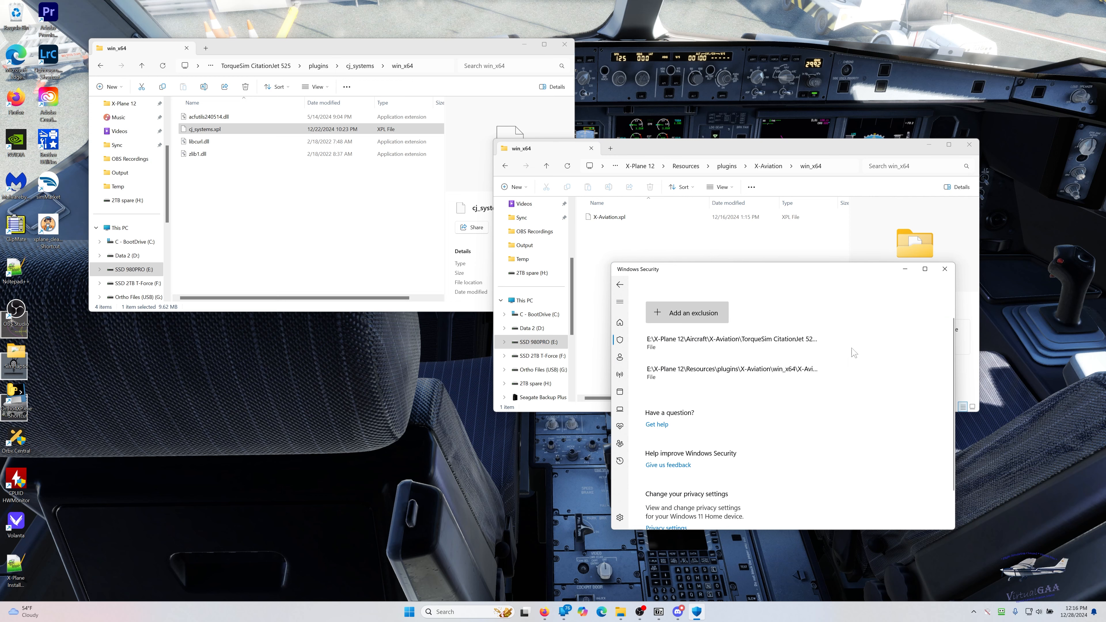
scroll(850, 404, down, 2)
scroll(850, 404, up, 2)
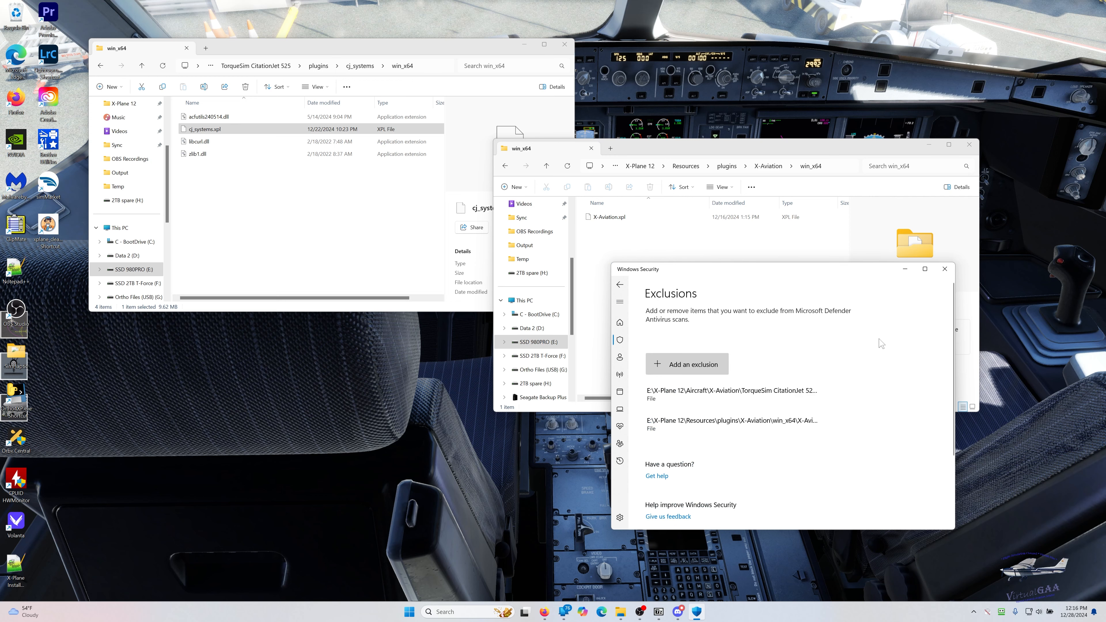
- Leave the exclusions page, then close Windows Security and both win_x64 folder windows
click(619, 286)
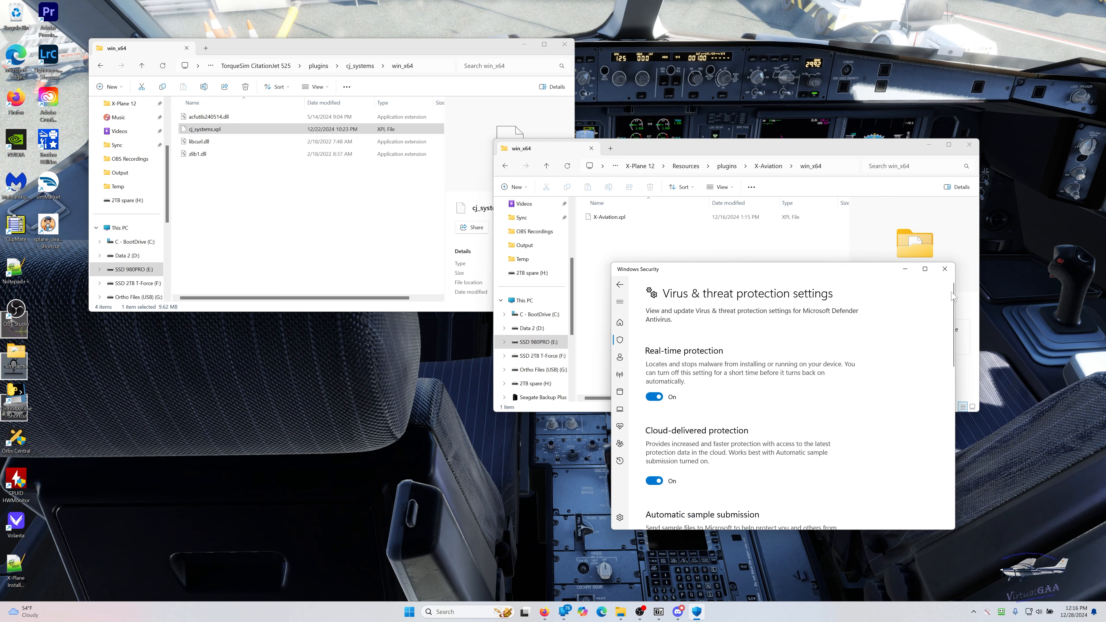
click(942, 270)
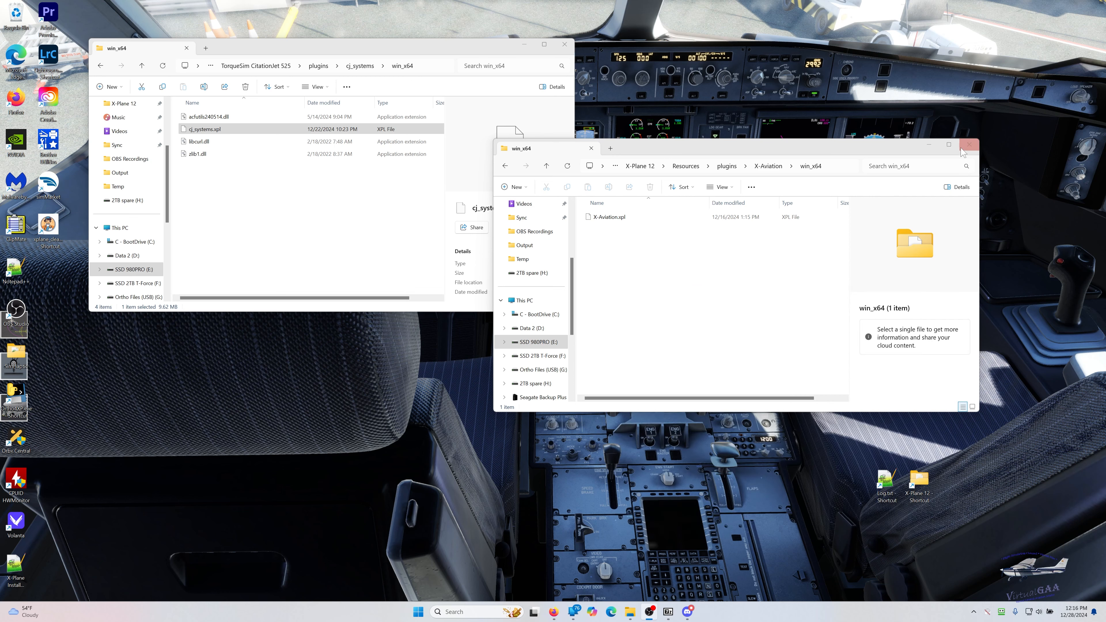
click(969, 144)
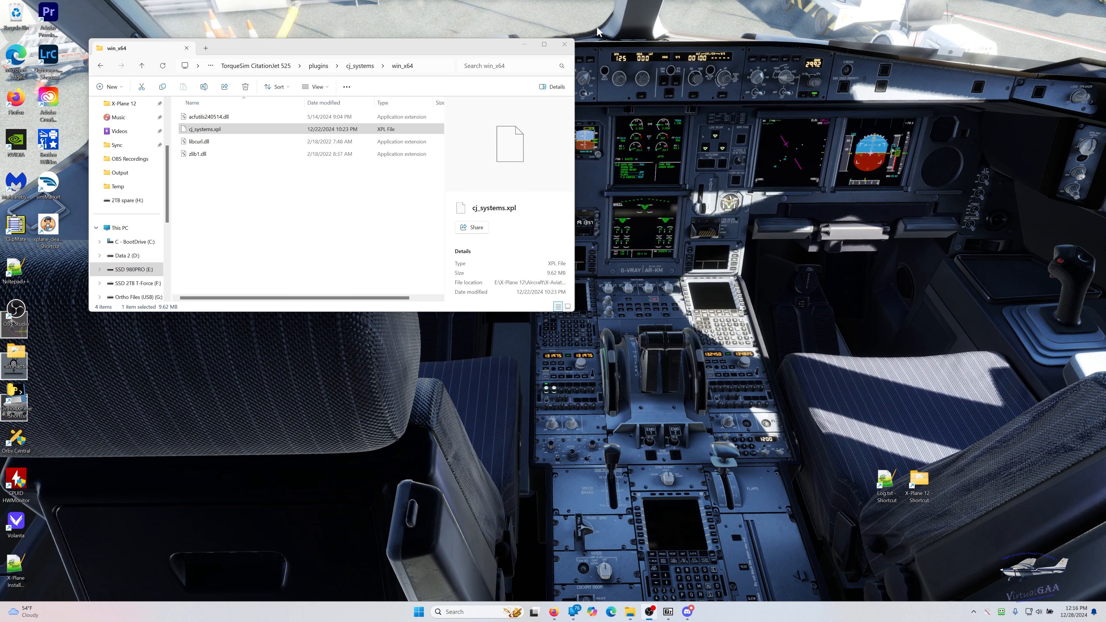
click(564, 44)
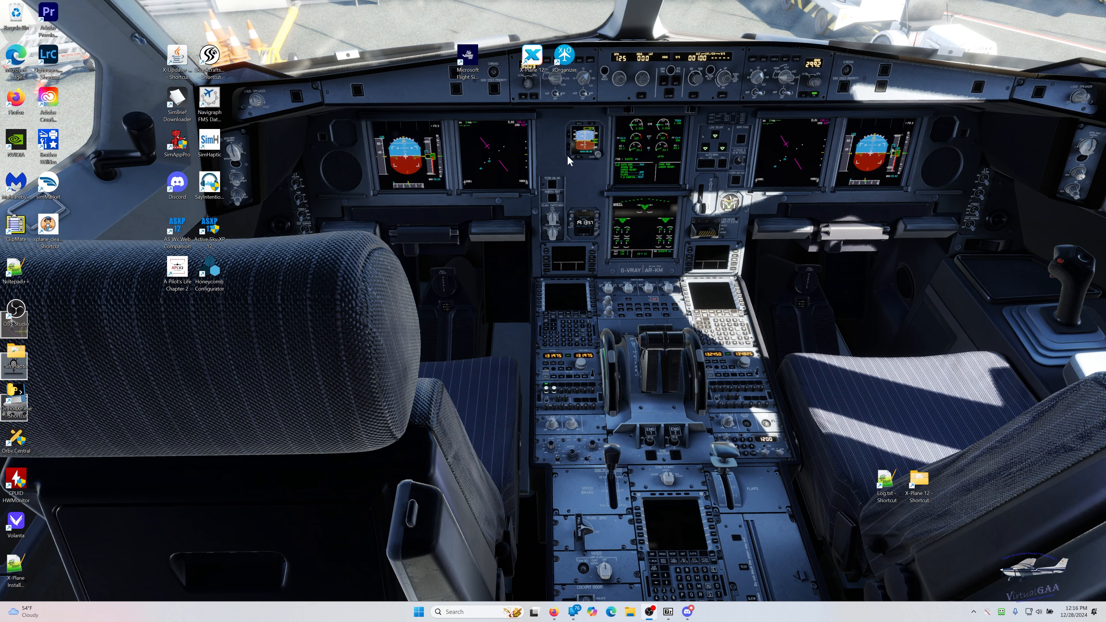
- Launch X-Plane 12, choose to wait for it to respond, and check the menu bar once the Citation 525 cockpit loads
double_click(532, 61)
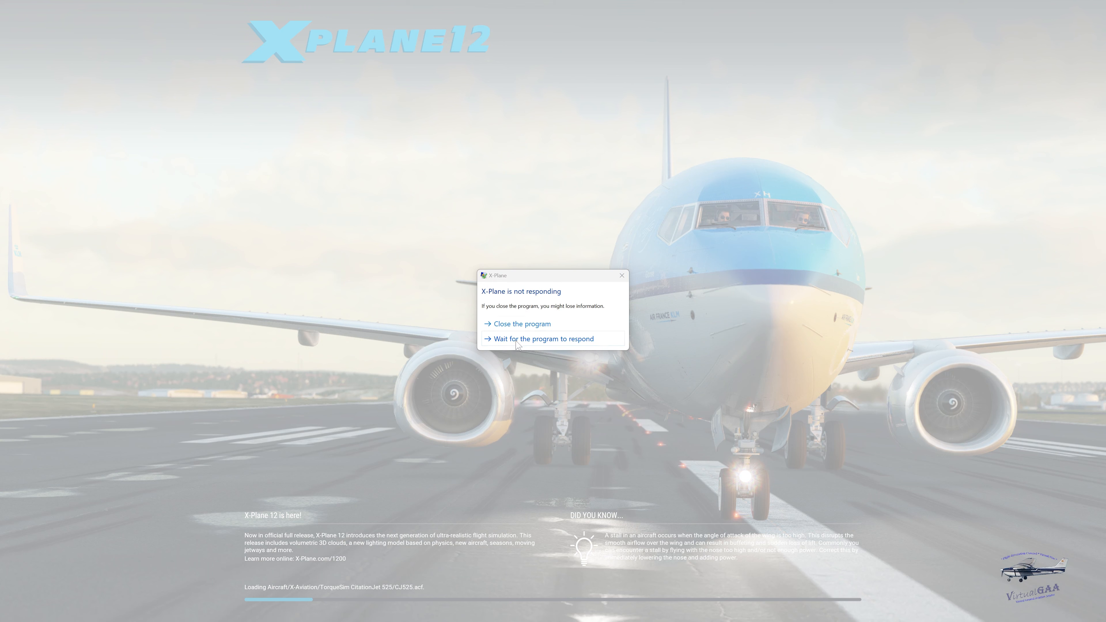
click(518, 342)
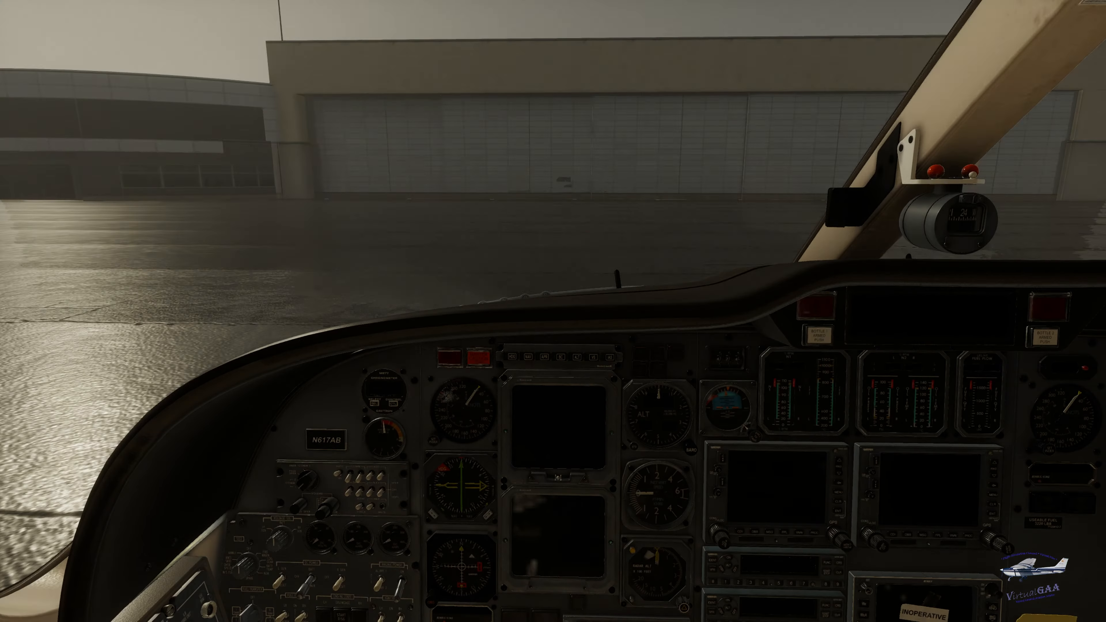
key(space)
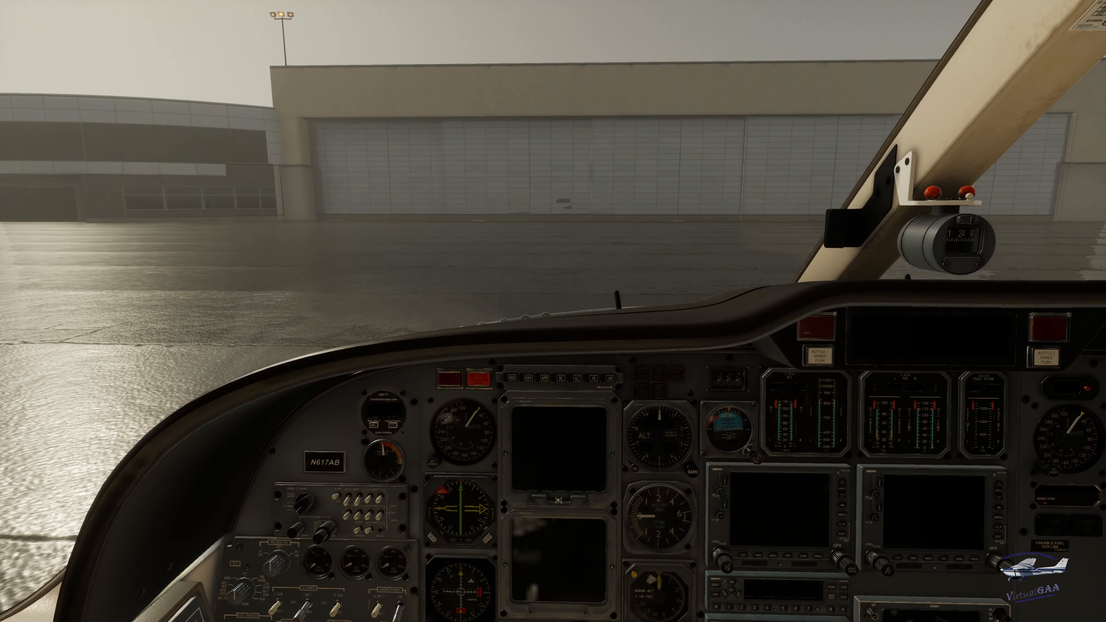
mouse_move(460, 12)
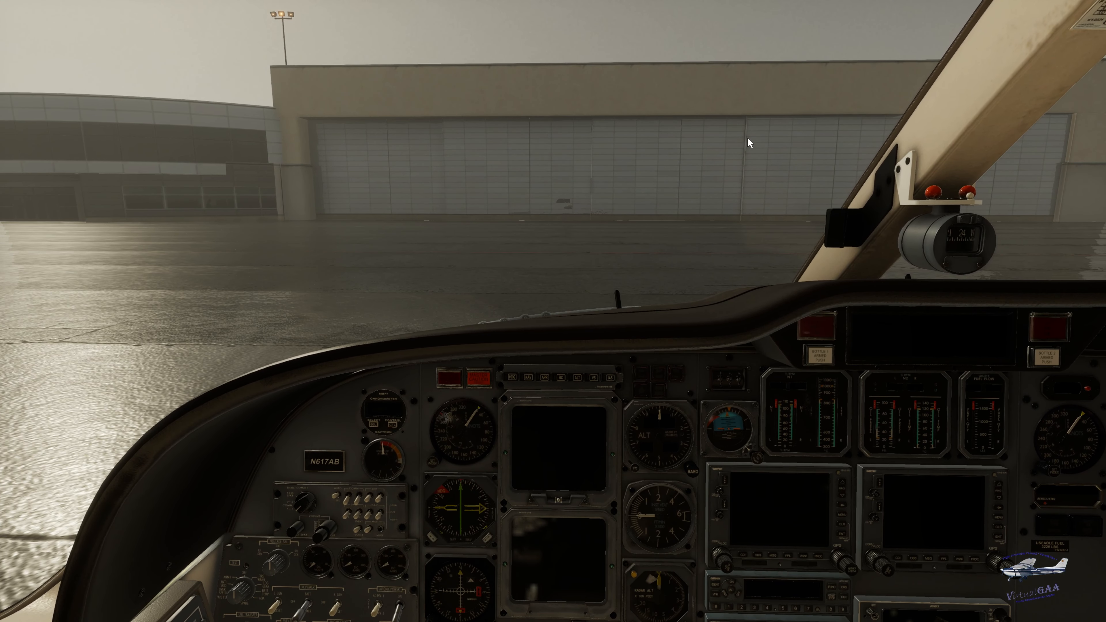
mouse_move(5, 8)
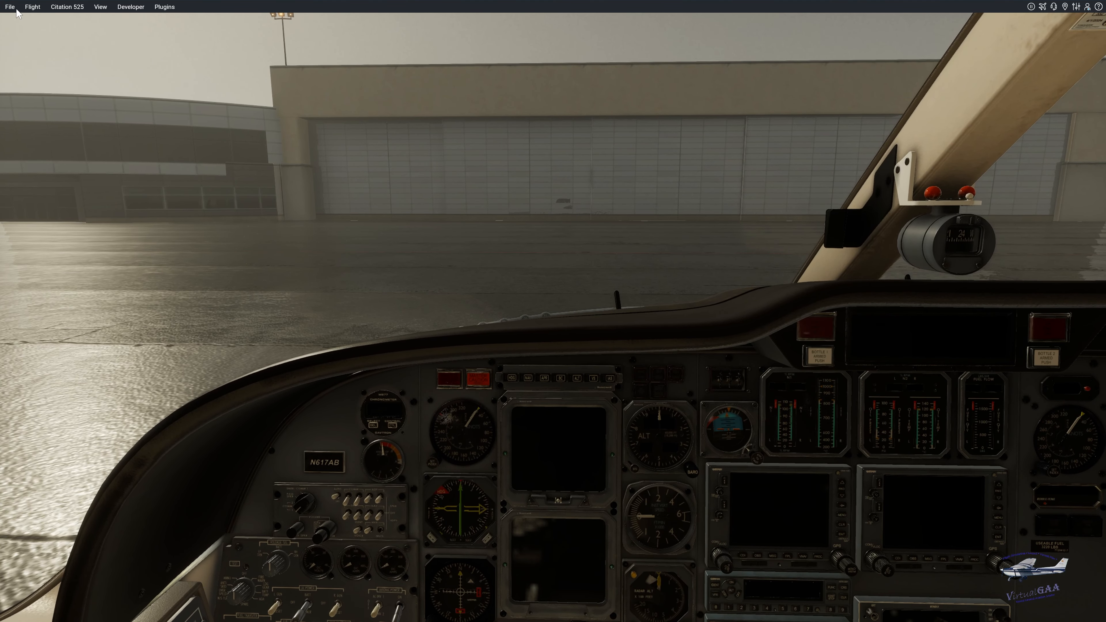
- Look around the Citation 525 cockpit and switch to an external view of the aircraft
right_click(279, 257)
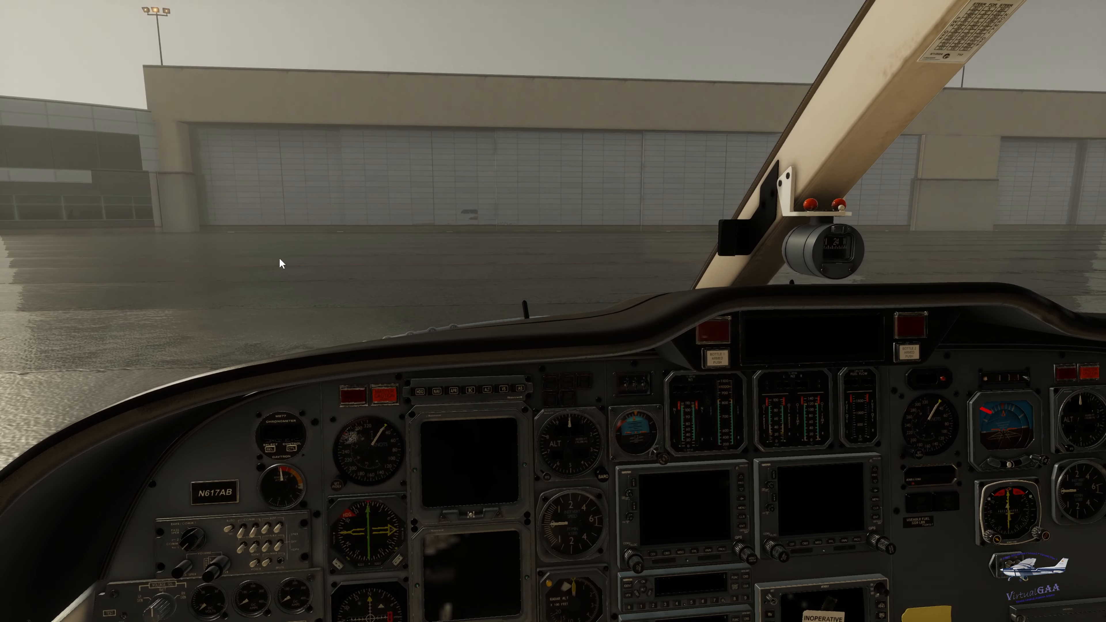
right_click(279, 257)
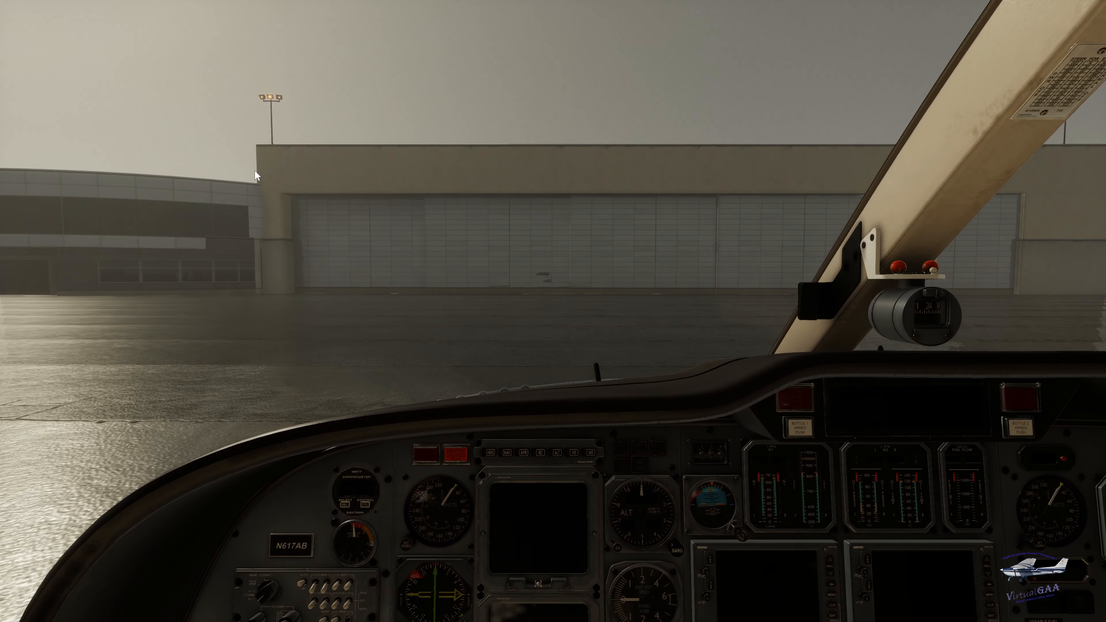
mouse_move(73, 4)
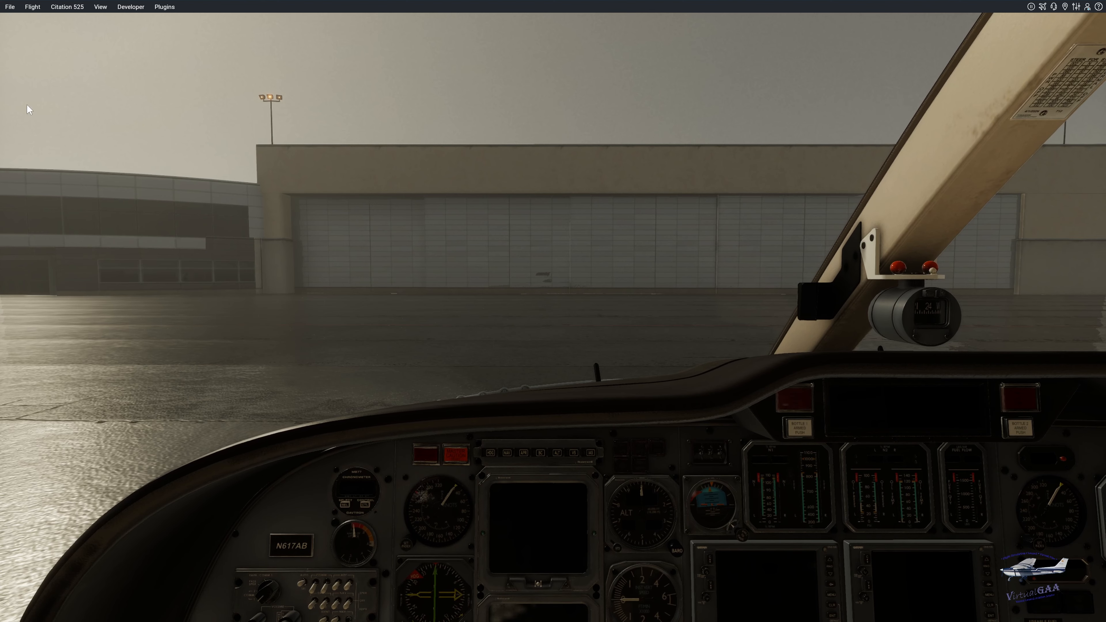
mouse_move(258, 619)
key(shift+4)
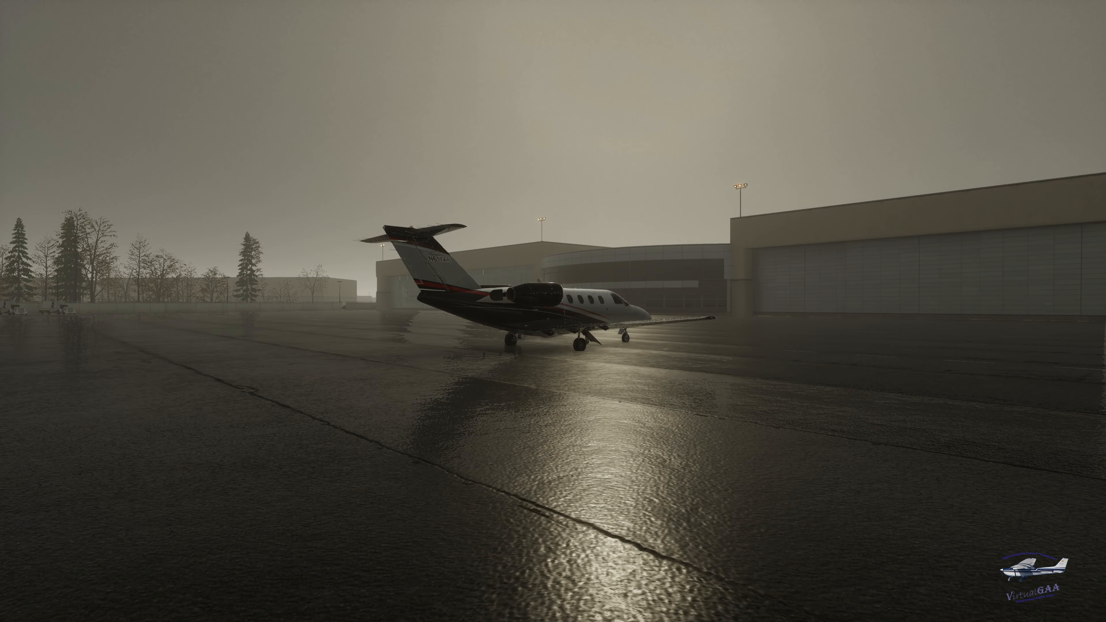